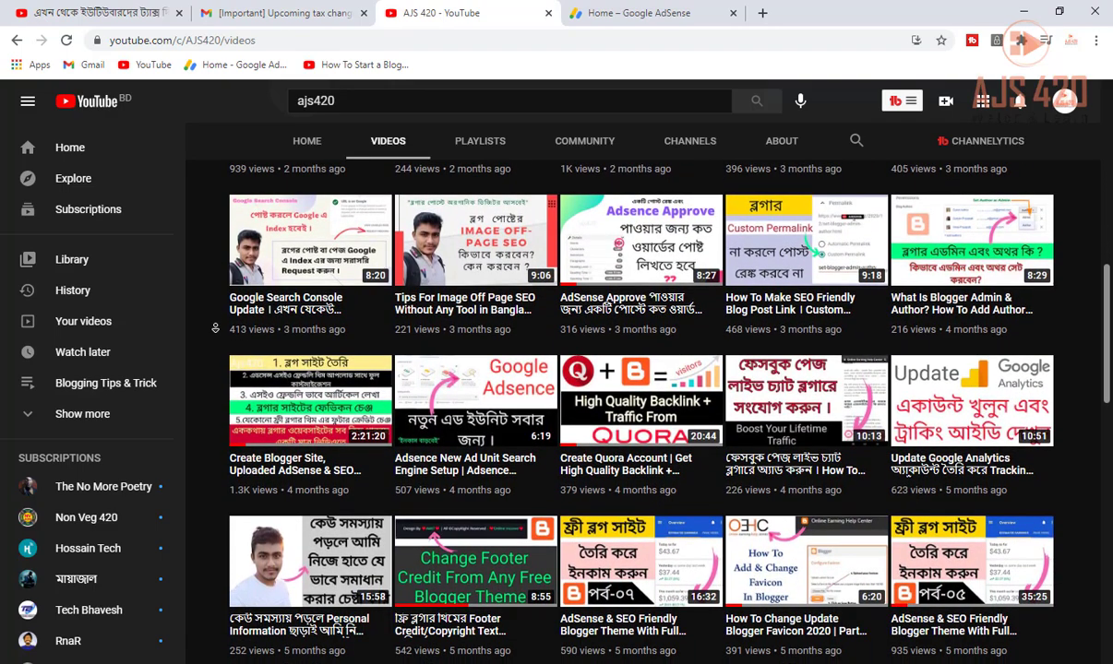
Step: Browse the AJS 420 channel's video list towards the older uploads
{"action": "scroll", "coordinate": [215, 328], "scroll_direction": "down", "scroll_amount": 1}
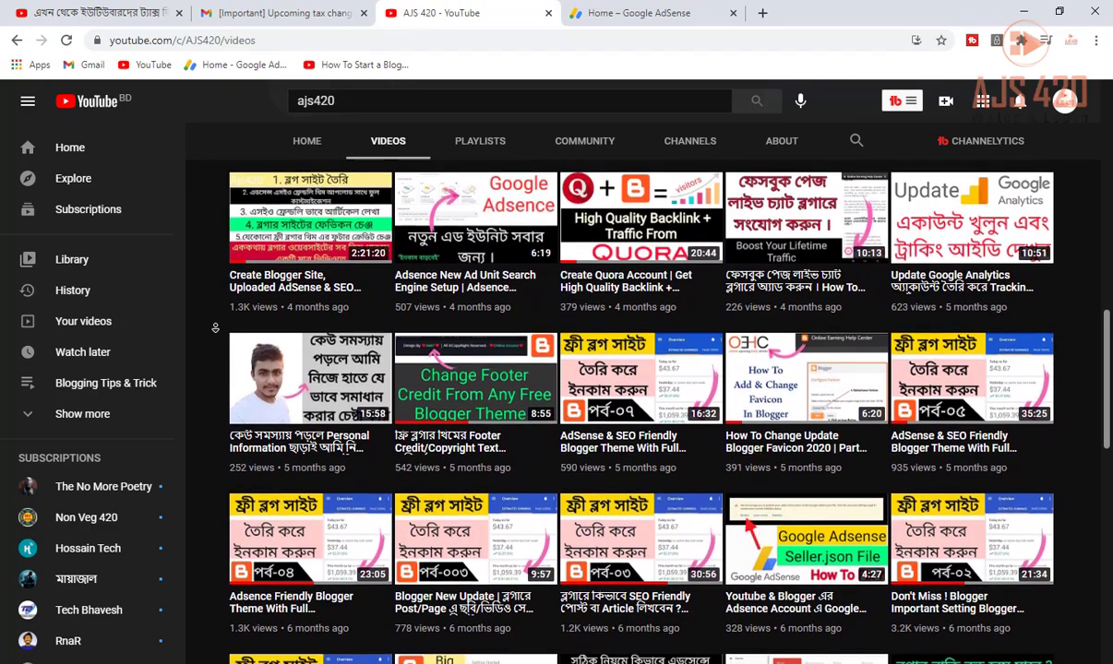
{"action": "scroll", "coordinate": [215, 328], "scroll_direction": "down", "scroll_amount": 1}
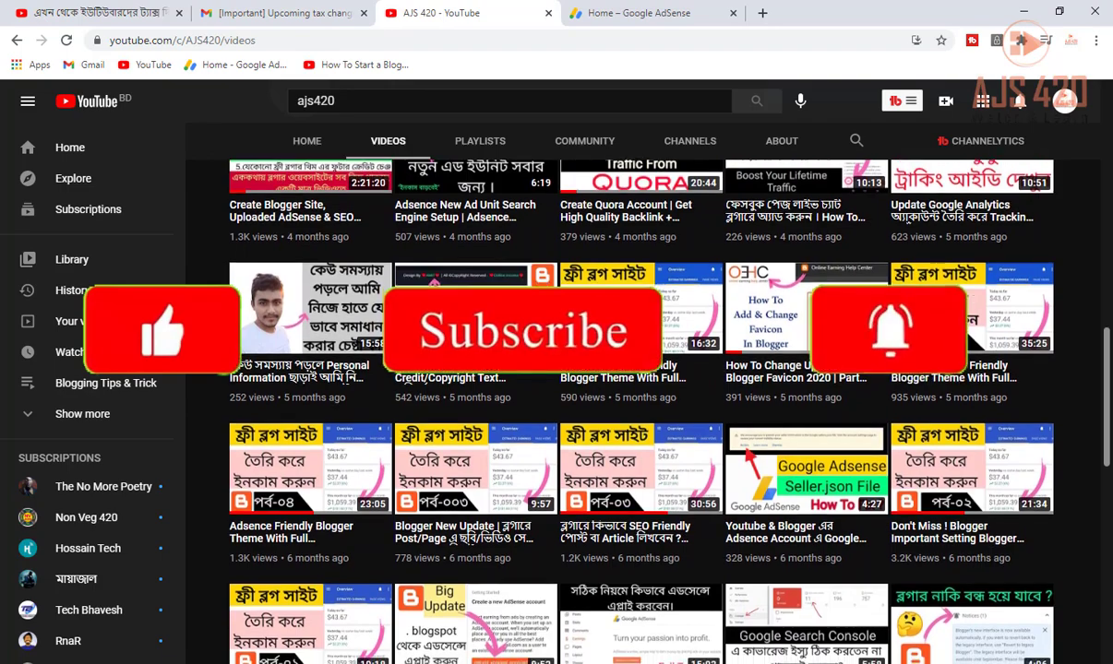
{"action": "scroll", "coordinate": [215, 327], "scroll_direction": "down", "scroll_amount": 1}
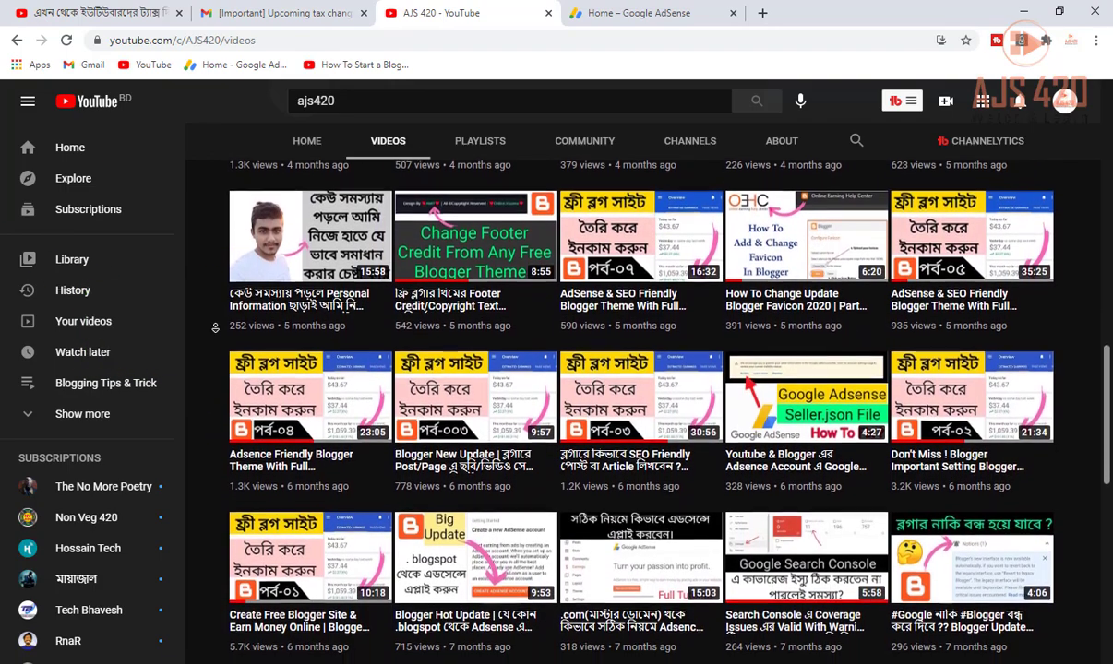
{"action": "scroll", "coordinate": [215, 328], "scroll_direction": "down", "scroll_amount": 1}
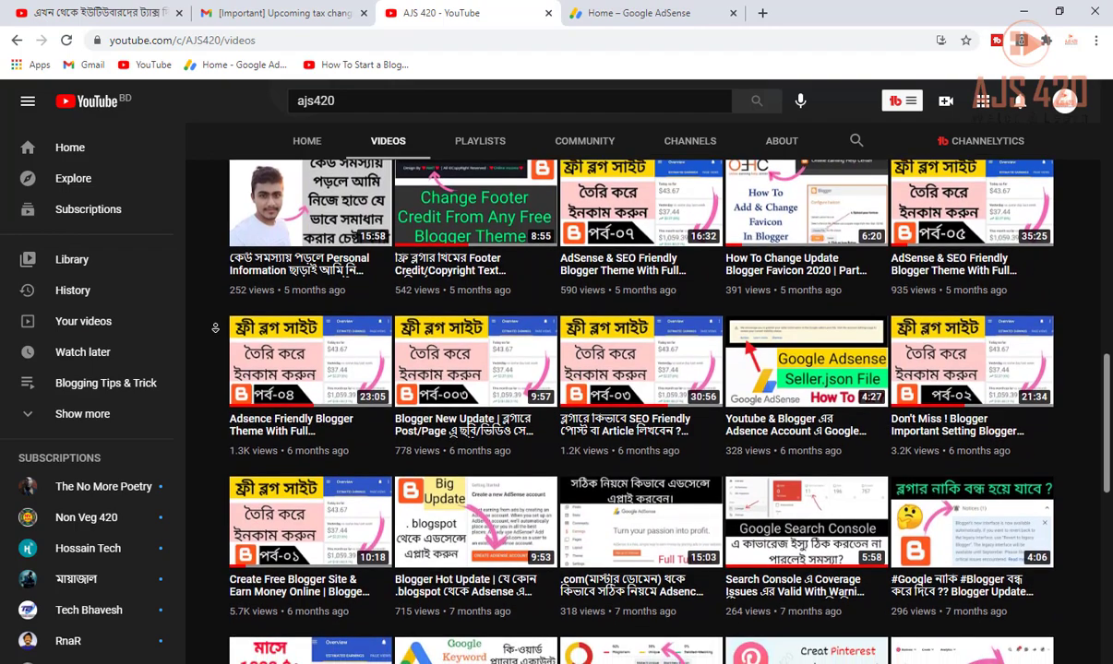
{"action": "scroll", "coordinate": [215, 327], "scroll_direction": "down", "scroll_amount": 1}
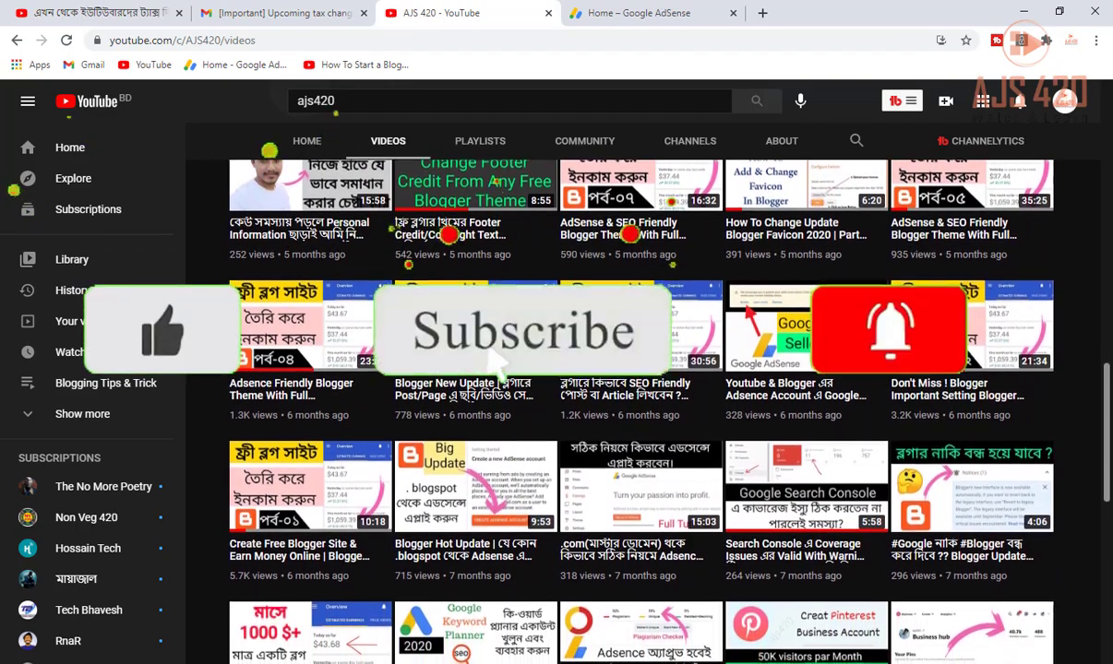
{"action": "scroll", "coordinate": [216, 327], "scroll_direction": "down", "scroll_amount": 2}
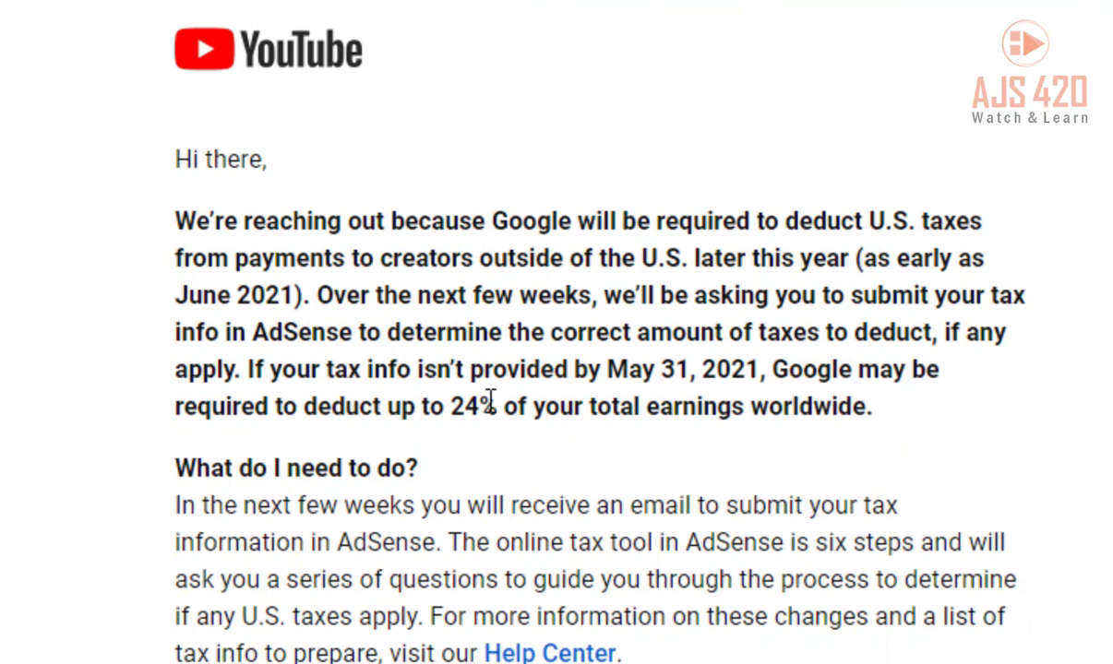
Step: Read YouTube's upcoming tax changes email in Gmail, checking the deadline for tax info and the possible deduction rate
{"action": "scroll", "coordinate": [369, 277], "scroll_direction": "up", "scroll_amount": 2}
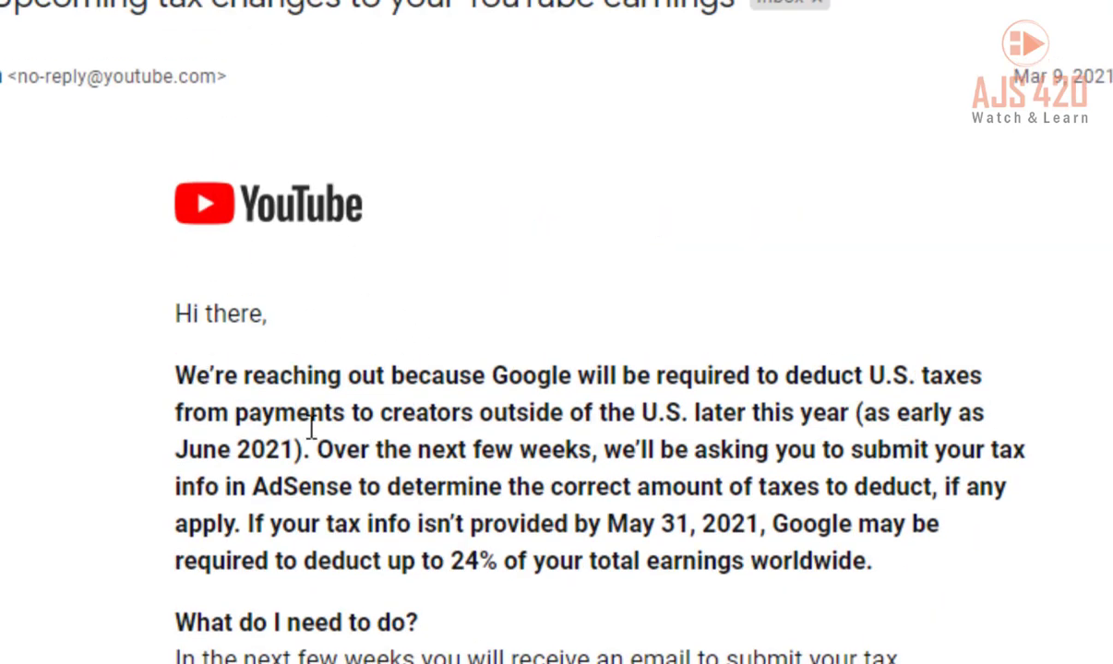
{"action": "scroll", "coordinate": [342, 480], "scroll_direction": "down", "scroll_amount": 2}
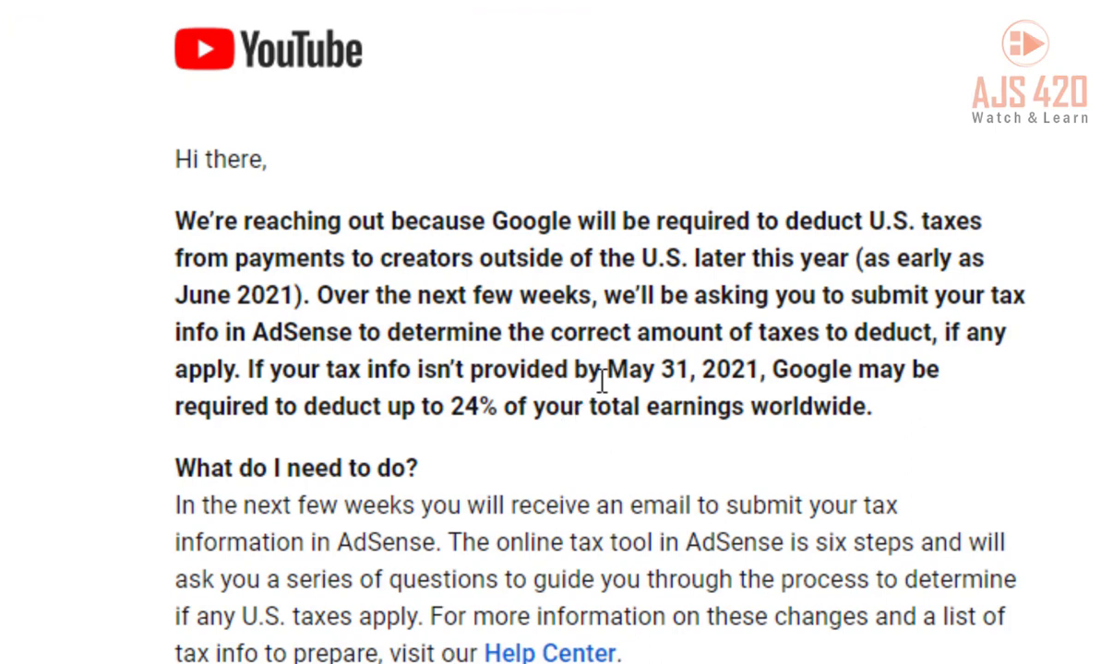
{"action": "left_click_drag", "start_coordinate": [609, 373], "coordinate": [761, 369]}
{"action": "left_click", "coordinate": [651, 373]}
{"action": "double_click", "coordinate": [454, 407]}
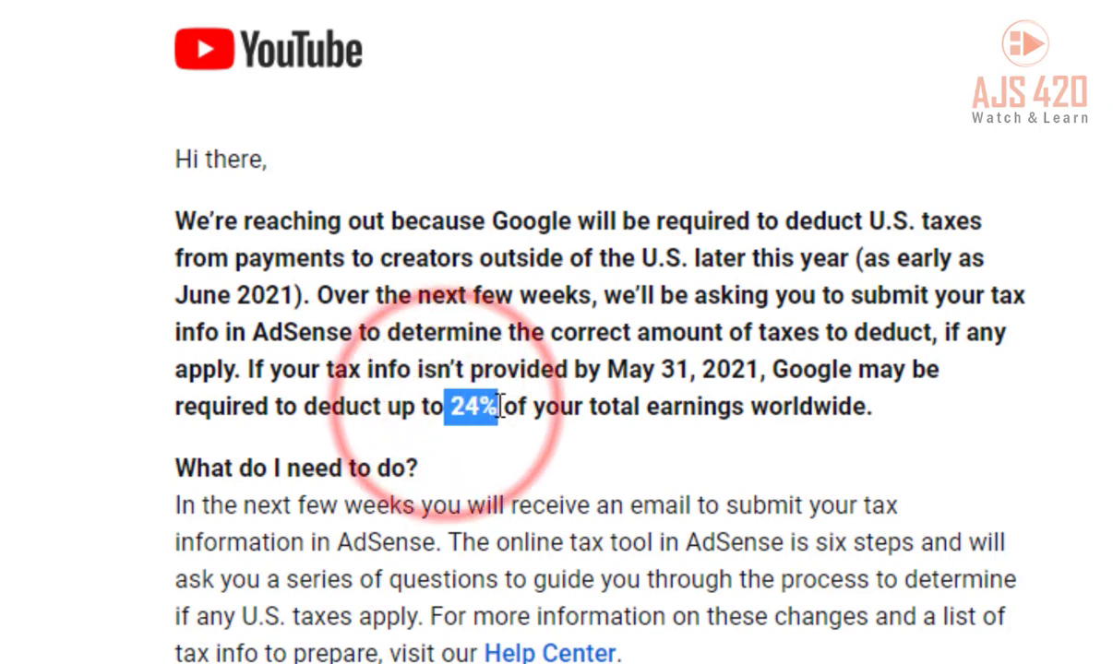
{"action": "left_click", "coordinate": [466, 407]}
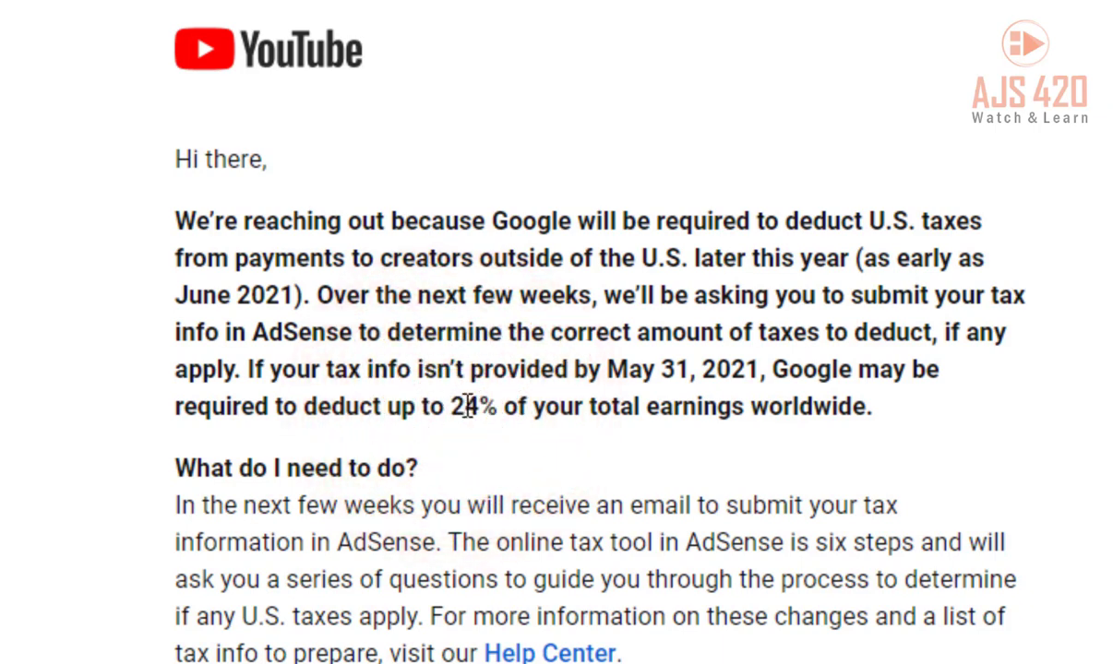
{"action": "left_click_drag", "start_coordinate": [607, 369], "coordinate": [680, 369]}
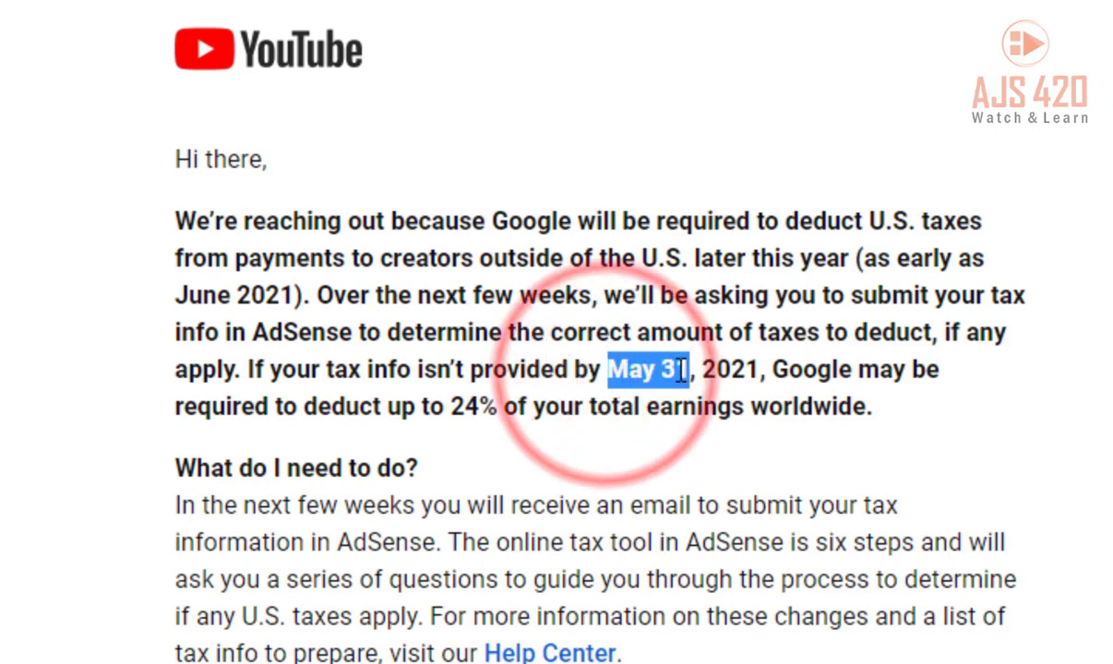
{"action": "left_click", "coordinate": [679, 370]}
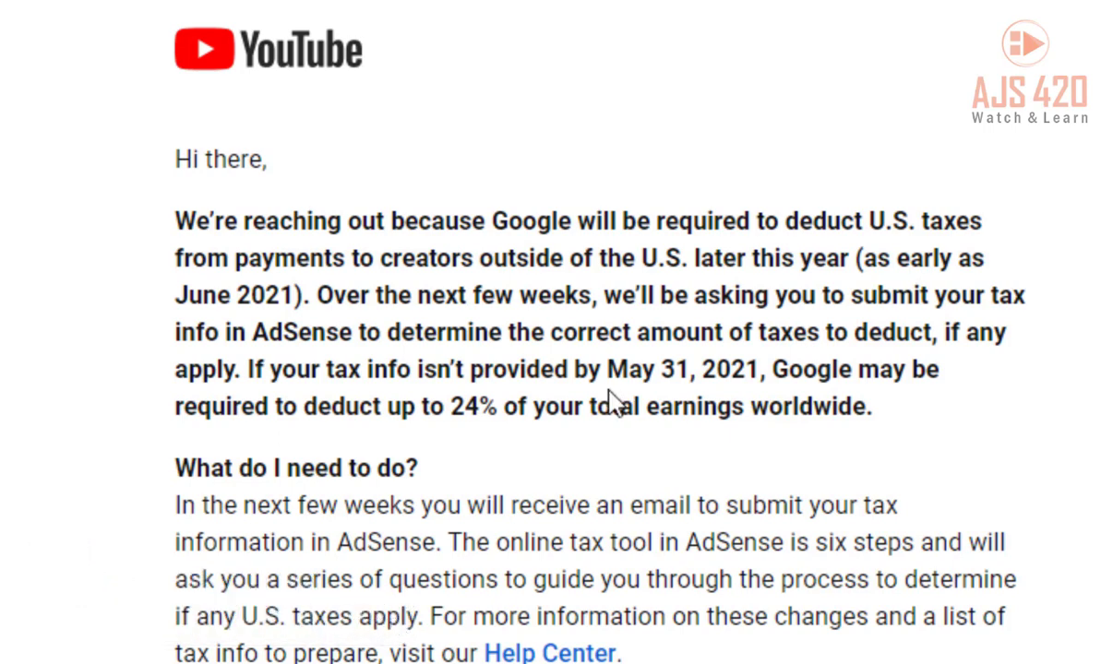
{"action": "left_click", "coordinate": [319, 295]}
{"action": "left_click_drag", "start_coordinate": [318, 296], "coordinate": [651, 332]}
{"action": "left_click_drag", "start_coordinate": [609, 369], "coordinate": [757, 369]}
{"action": "left_click", "coordinate": [628, 377]}
{"action": "left_click_drag", "start_coordinate": [609, 370], "coordinate": [759, 368]}
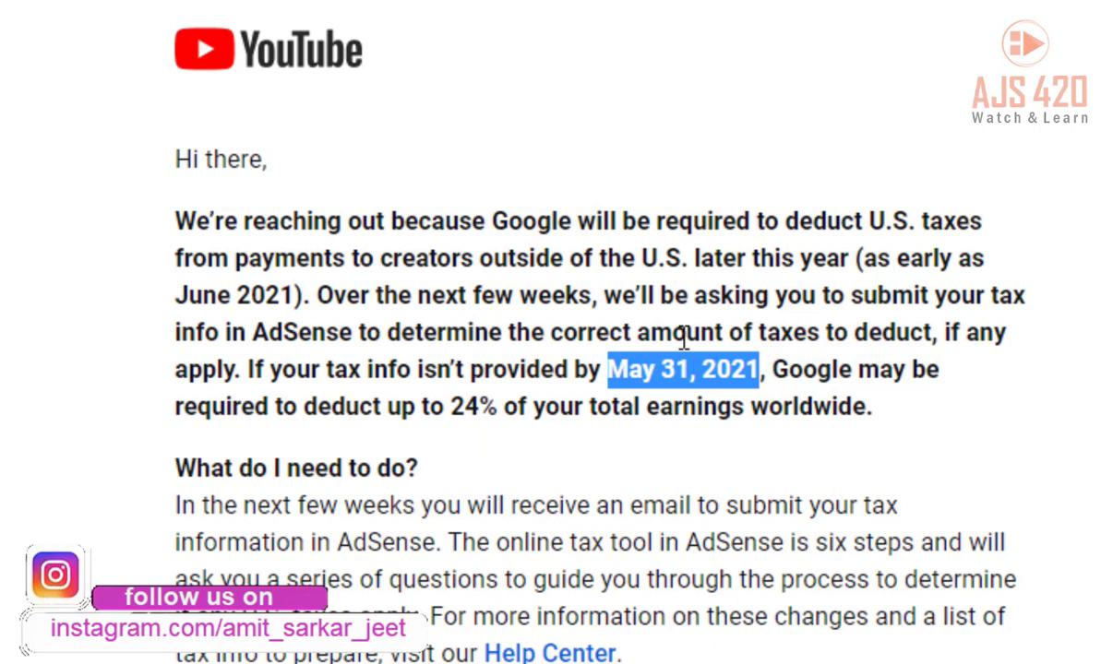
{"action": "left_click_drag", "start_coordinate": [446, 406], "coordinate": [503, 407]}
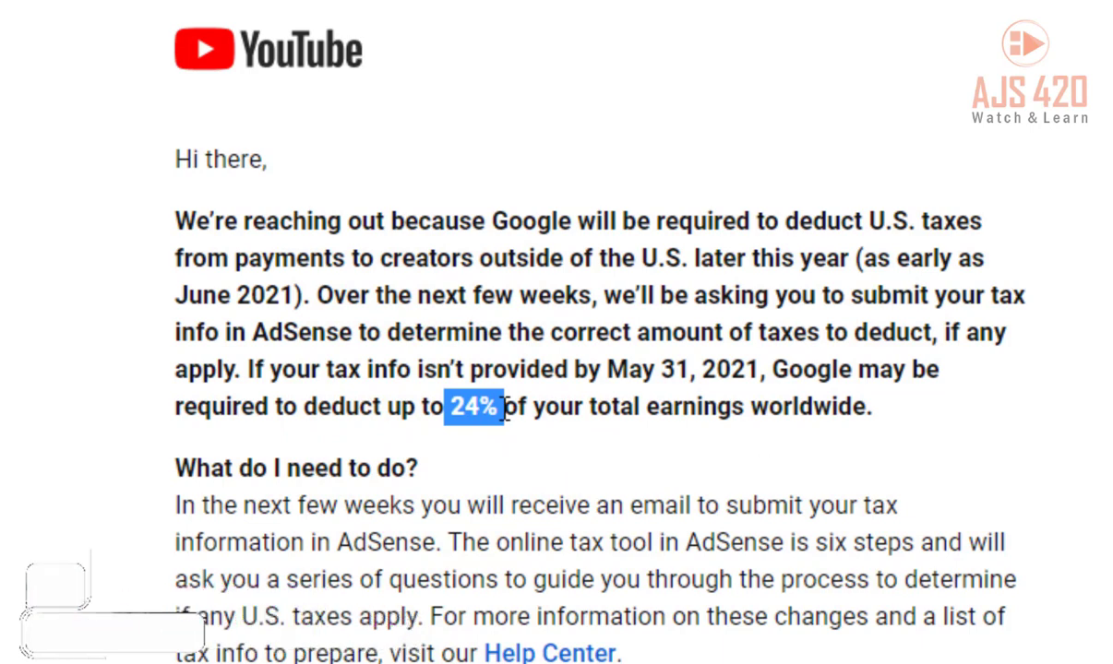
{"action": "left_click", "coordinate": [600, 374]}
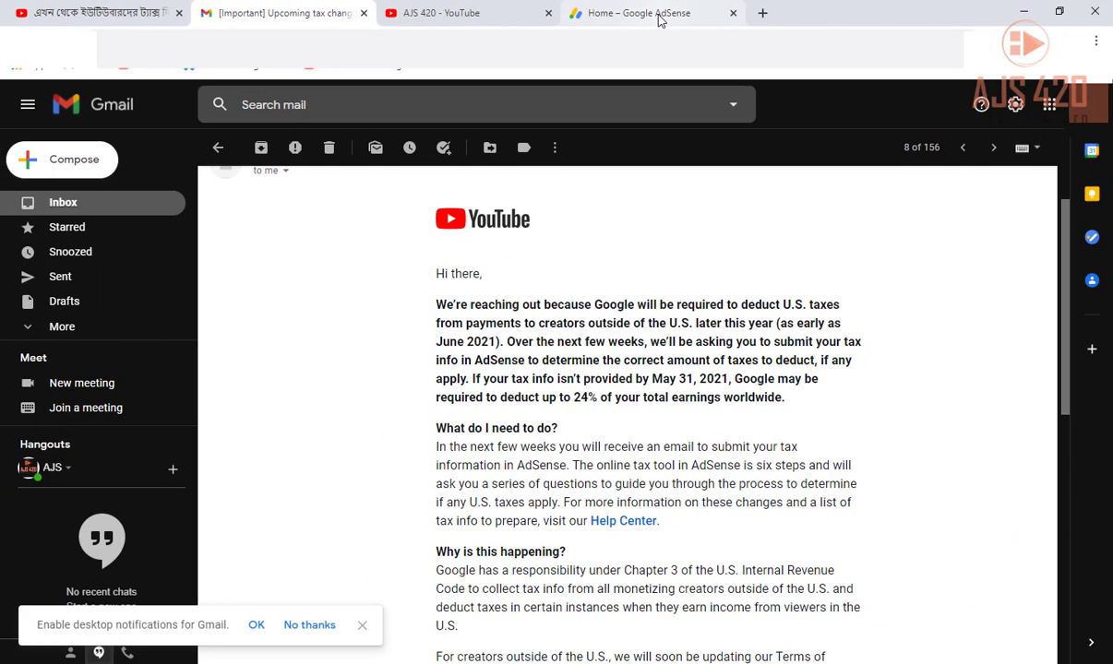
Step: Switch to Google AdSense, check the tax notification and view the Manage tax info page
{"action": "left_click", "coordinate": [628, 7]}
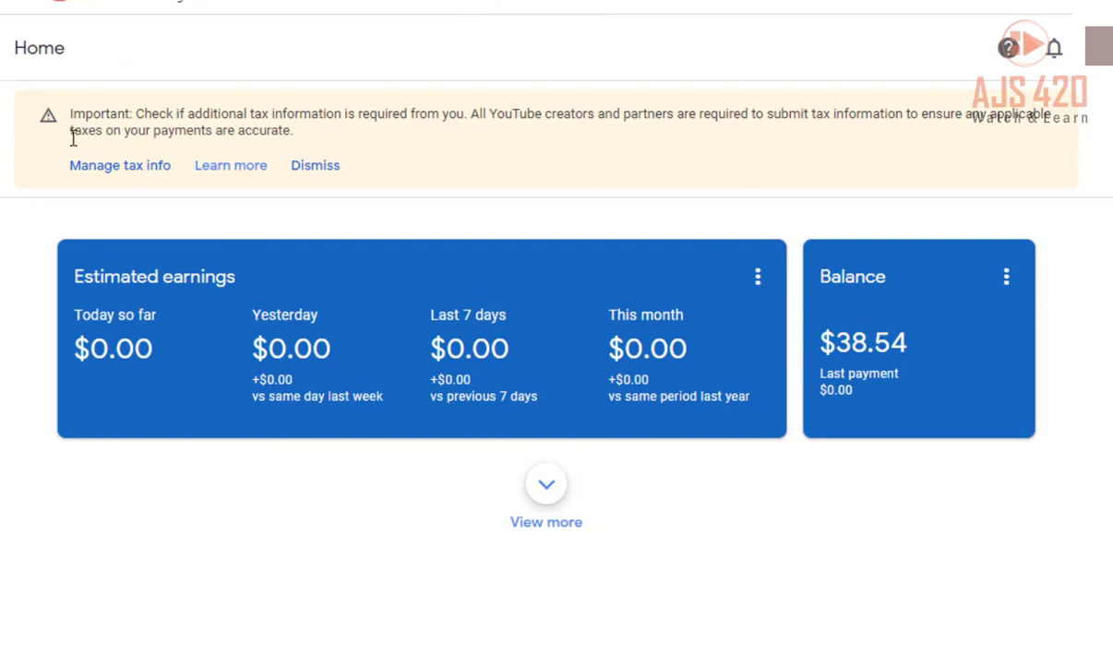
{"action": "left_click", "coordinate": [1053, 50]}
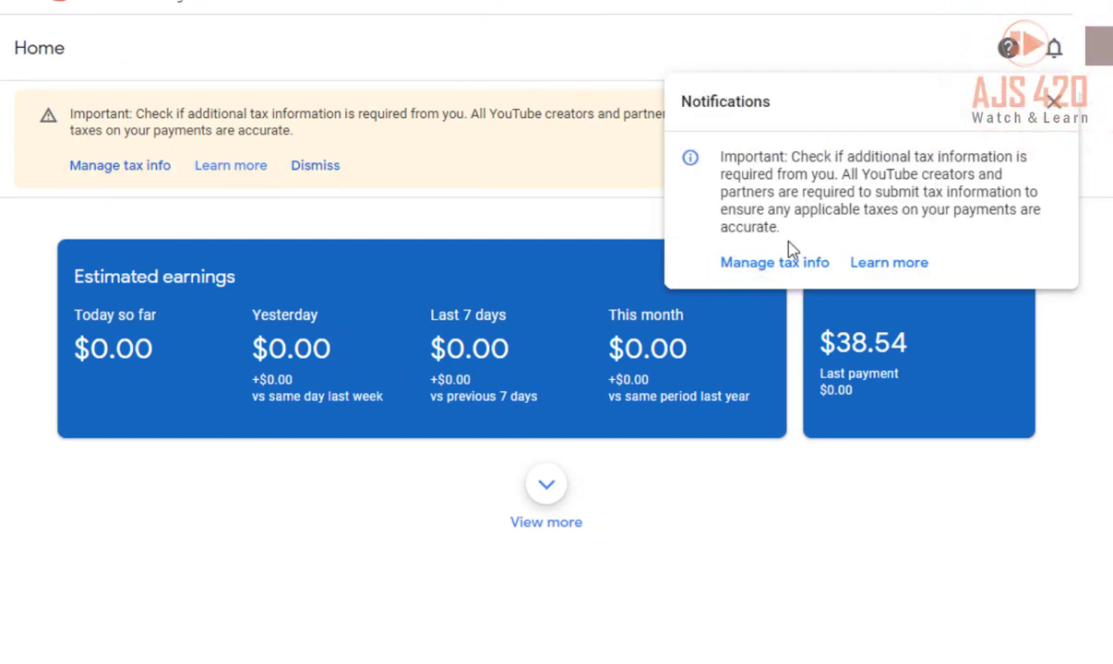
{"action": "left_click", "coordinate": [119, 172]}
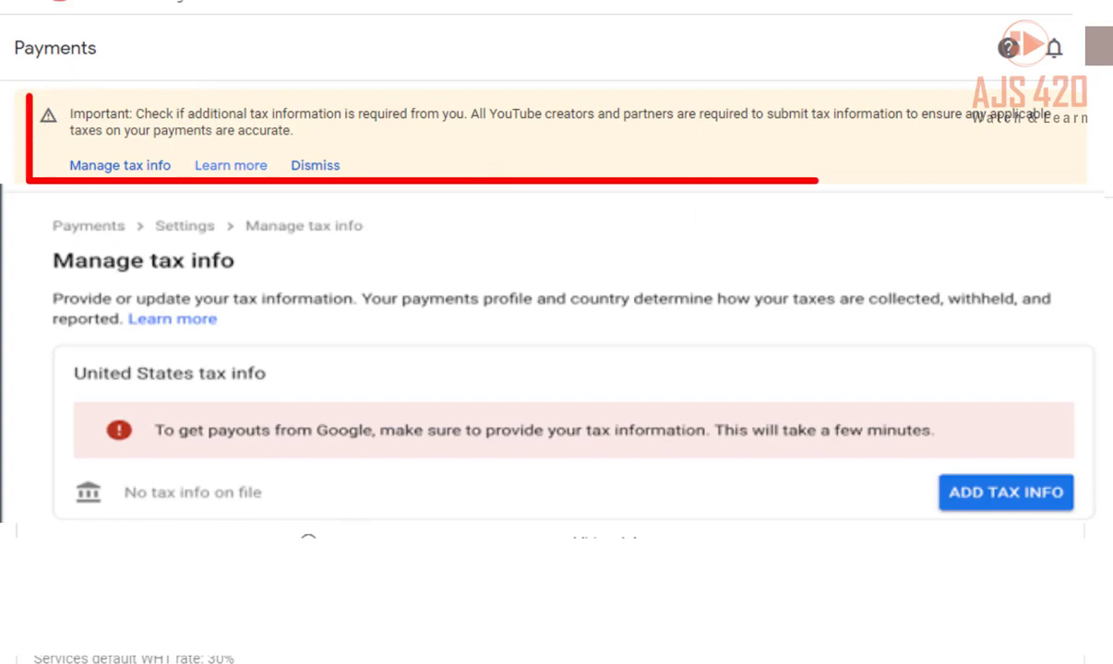
{"action": "left_click", "coordinate": [1054, 47]}
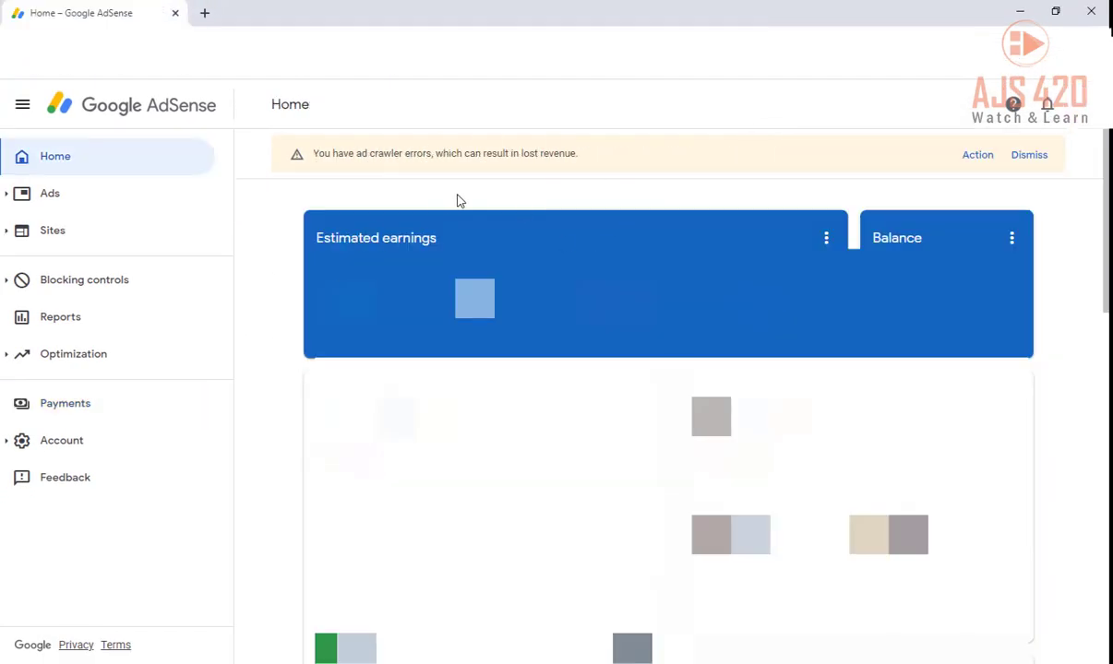
Step: Open the AdSense payments settings and go to the payments profile section
{"action": "left_click", "coordinate": [72, 412]}
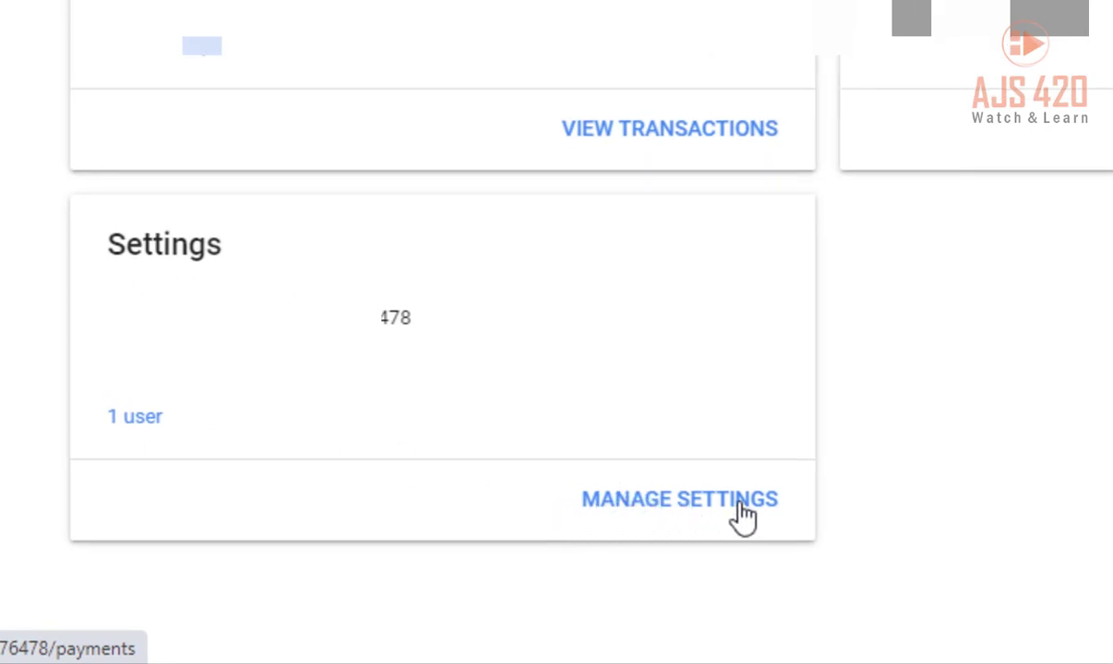
{"action": "left_click", "coordinate": [688, 499]}
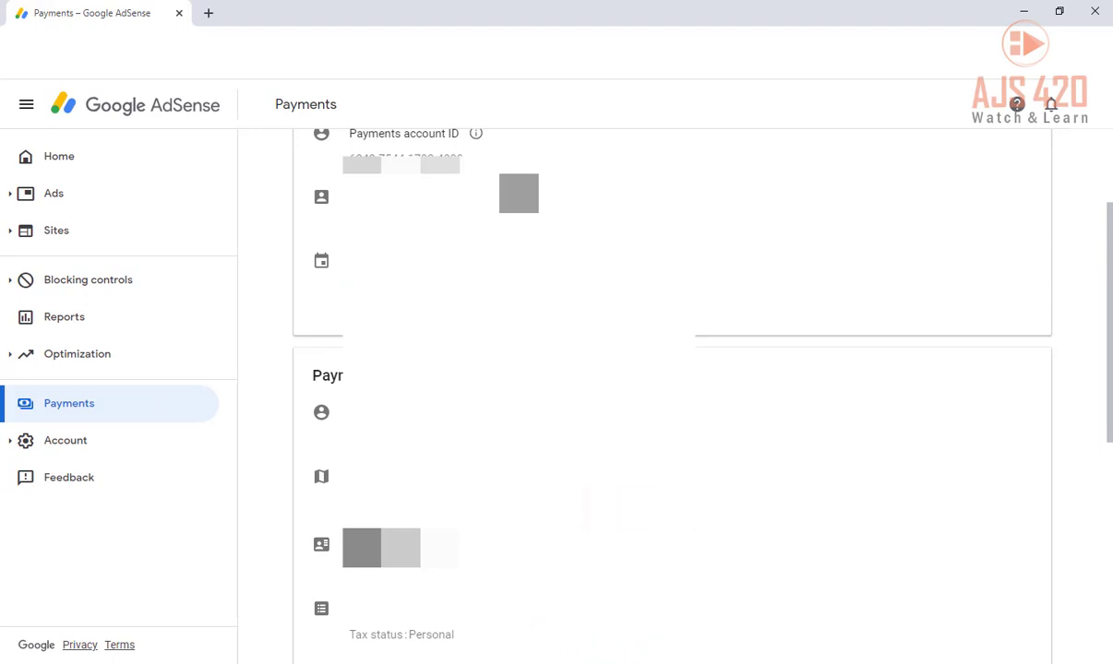
{"action": "scroll", "coordinate": [443, 314], "scroll_direction": "down", "scroll_amount": 3}
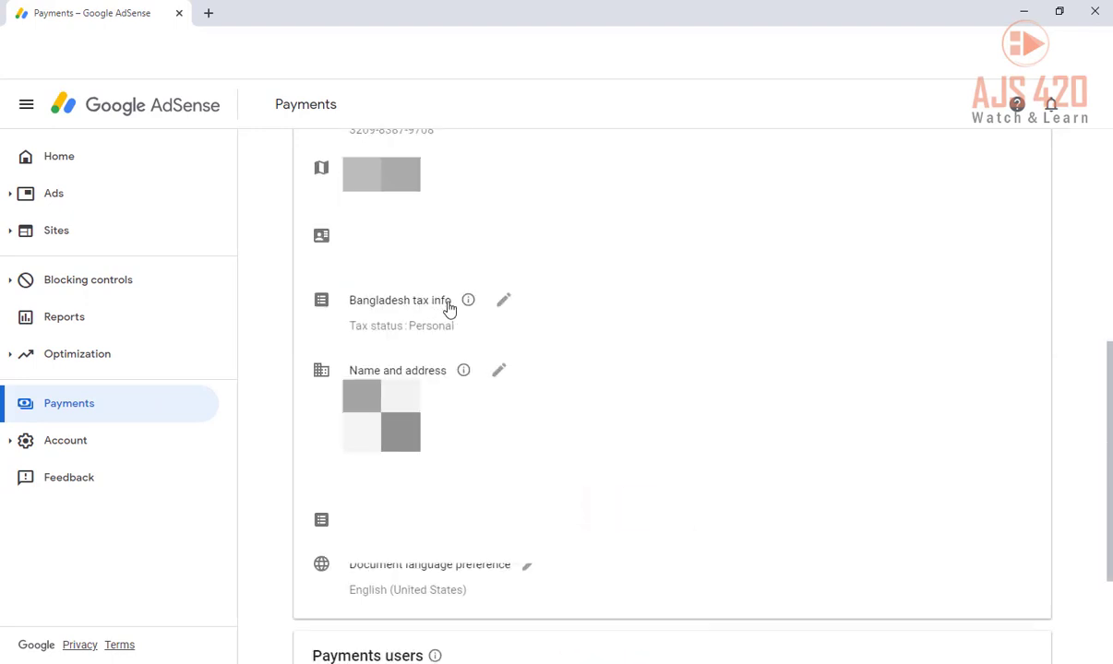
Step: Open the Bangladesh tax info for editing and examine its optional Business Identification Number field
{"action": "left_click", "coordinate": [407, 330]}
{"action": "left_click_drag", "start_coordinate": [482, 367], "coordinate": [510, 369]}
{"action": "left_click", "coordinate": [480, 349]}
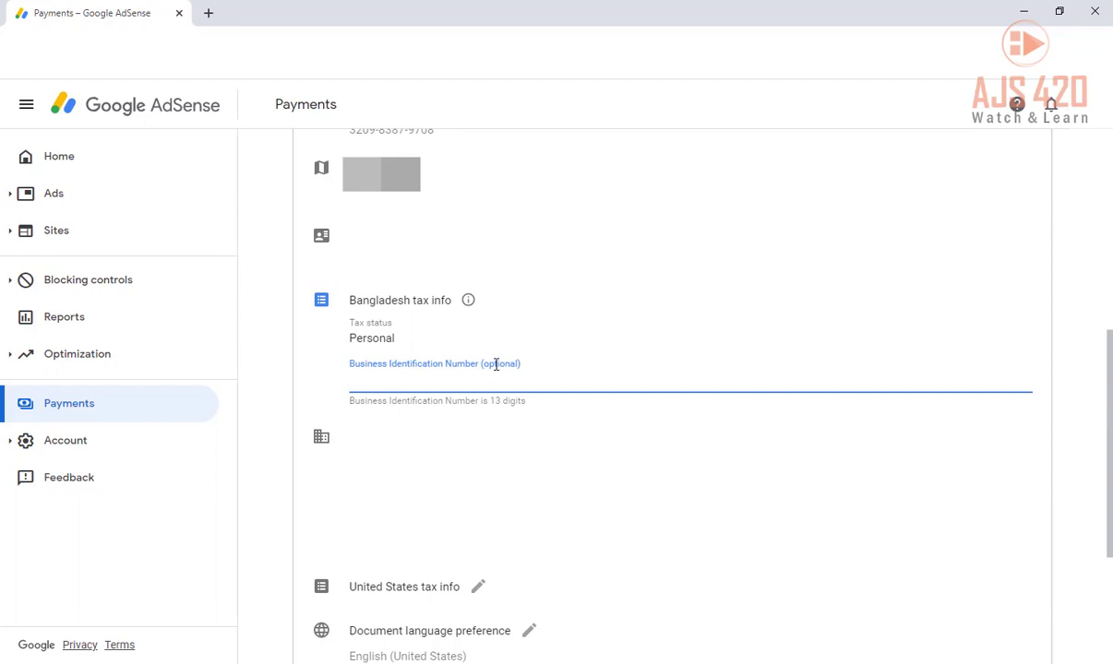
{"action": "left_click", "coordinate": [423, 334]}
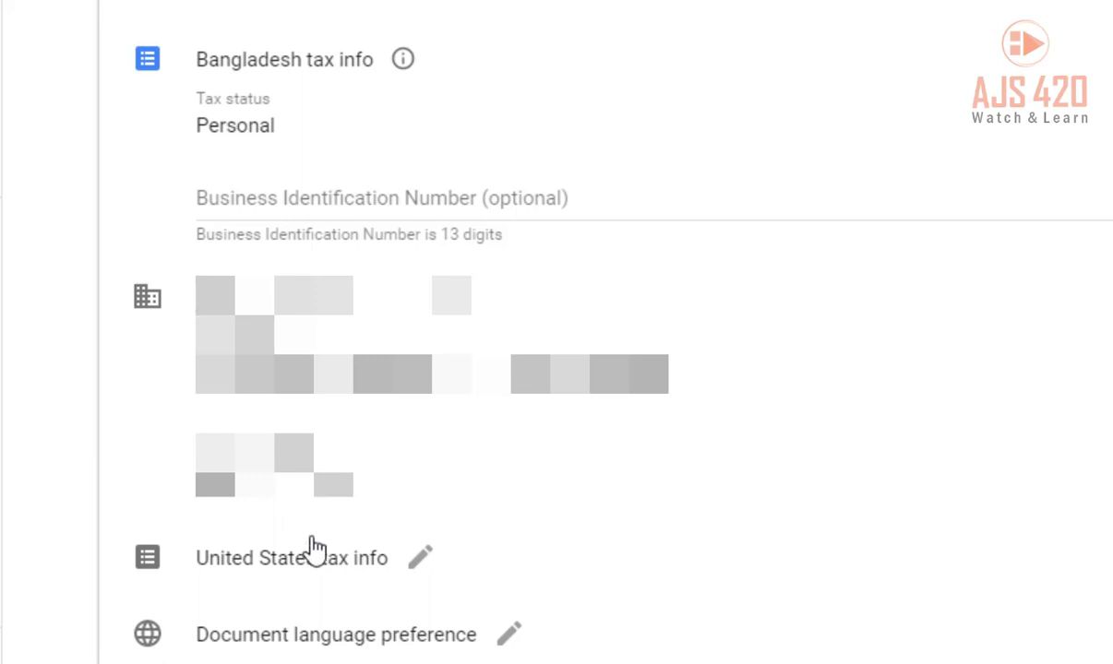
Step: Open the United States tax info in the payments profile and read the notice about getting payouts
{"action": "scroll", "coordinate": [239, 411], "scroll_direction": "down", "scroll_amount": 2}
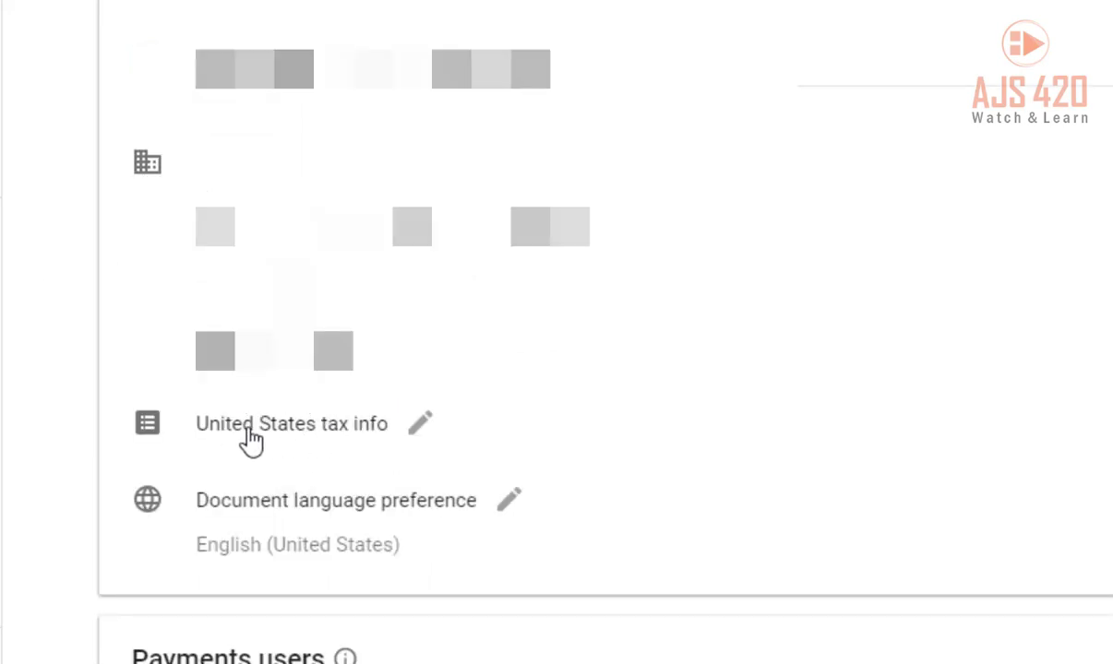
{"action": "left_click", "coordinate": [349, 430]}
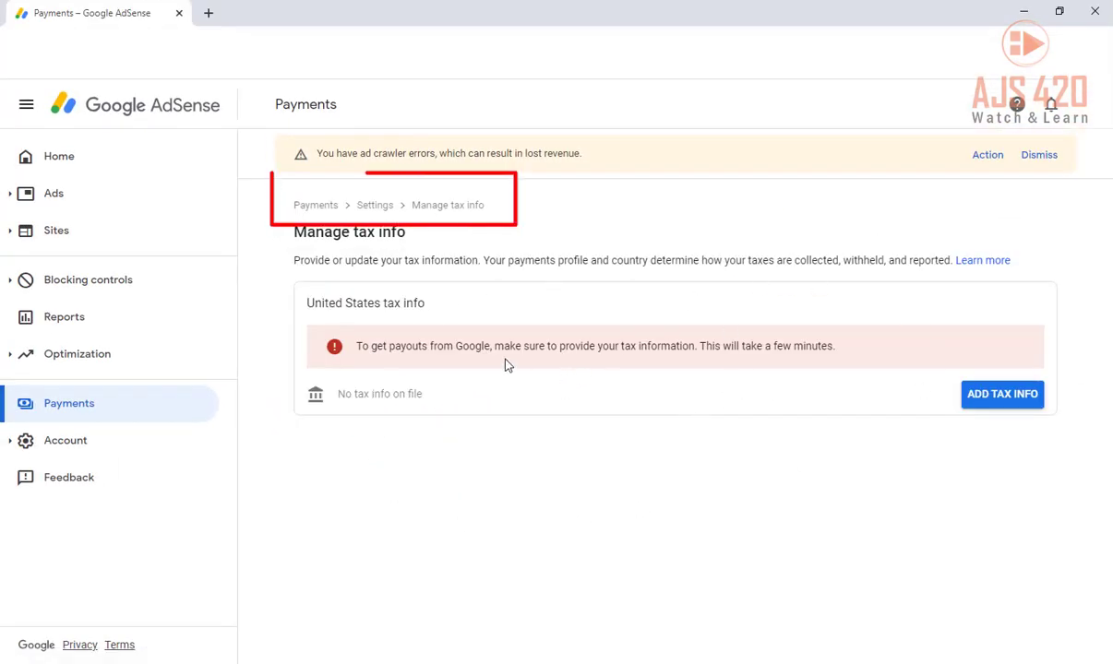
{"action": "left_click_drag", "start_coordinate": [357, 347], "coordinate": [729, 345]}
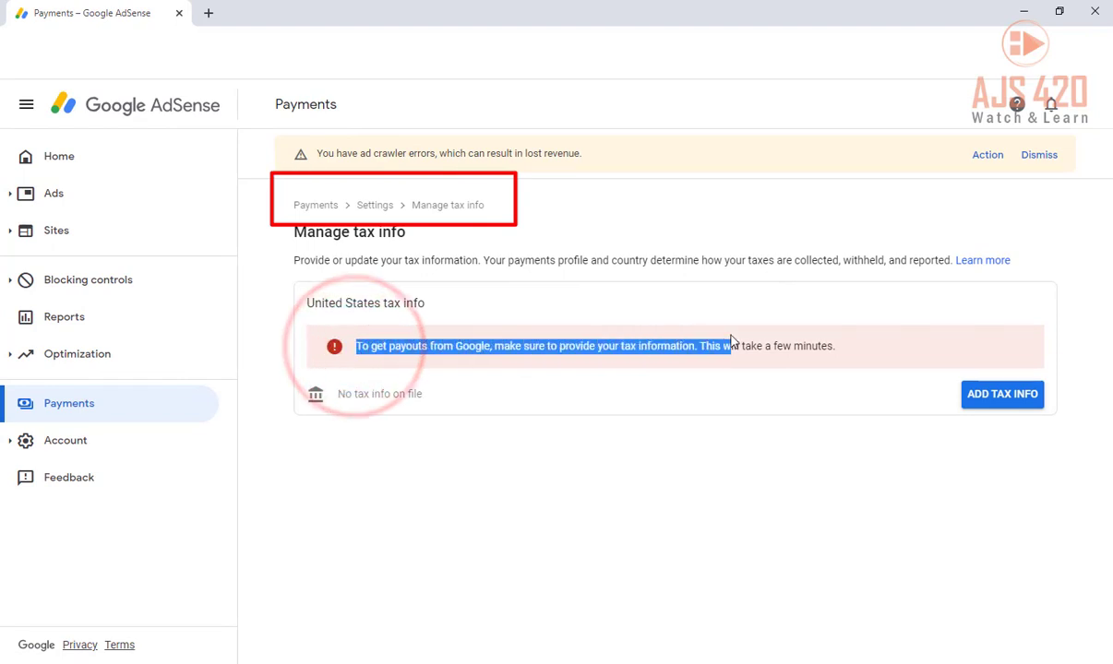
{"action": "left_click", "coordinate": [728, 341]}
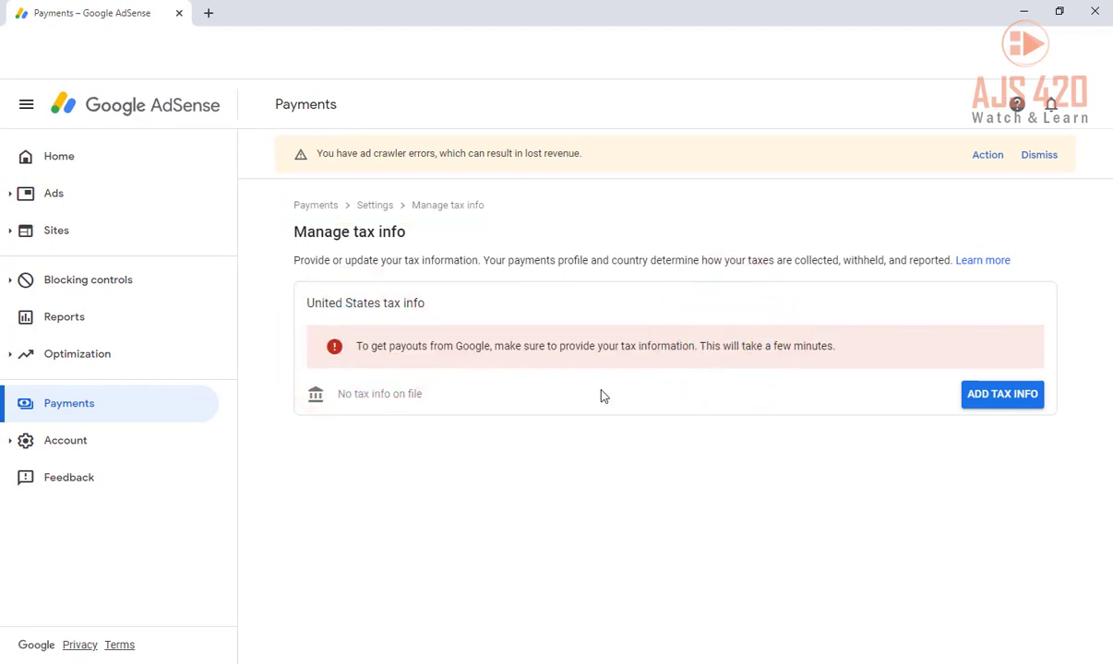
Step: Start adding US tax info and verify the account by entering the Google account password
{"action": "left_click", "coordinate": [1004, 397]}
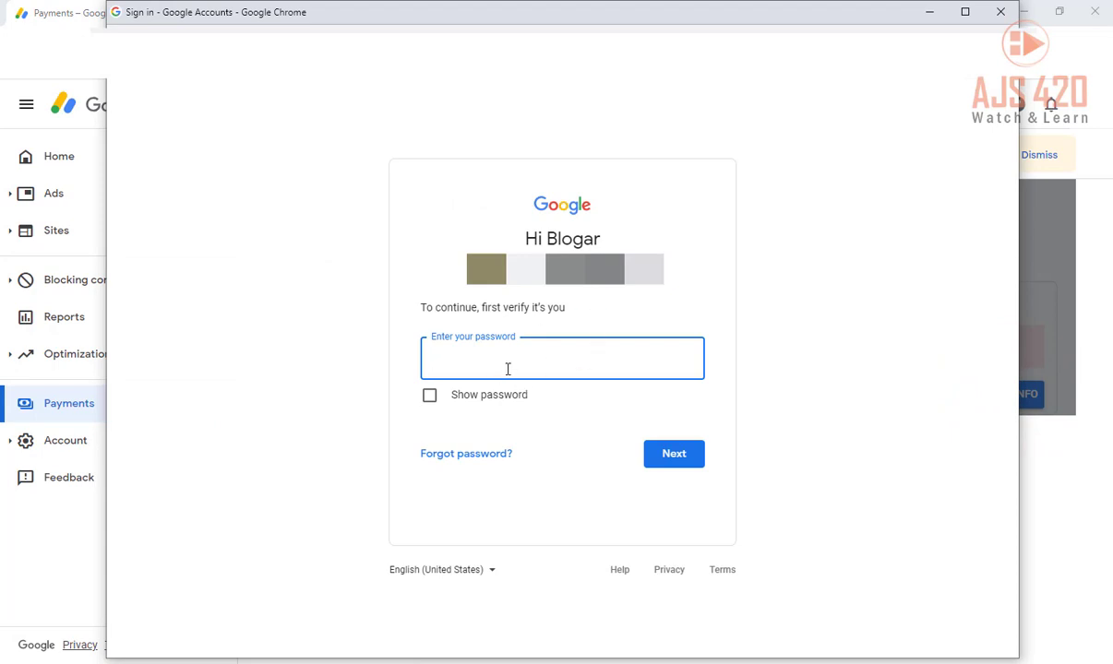
{"action": "key", "text": "ctrl+v"}
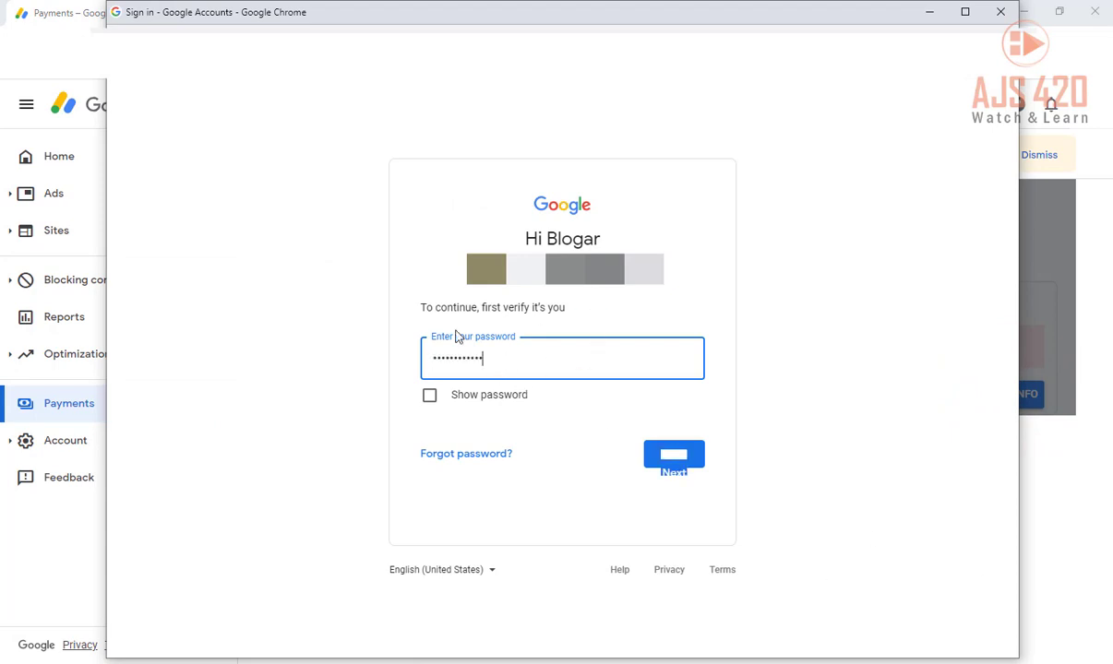
{"action": "left_click", "coordinate": [671, 456]}
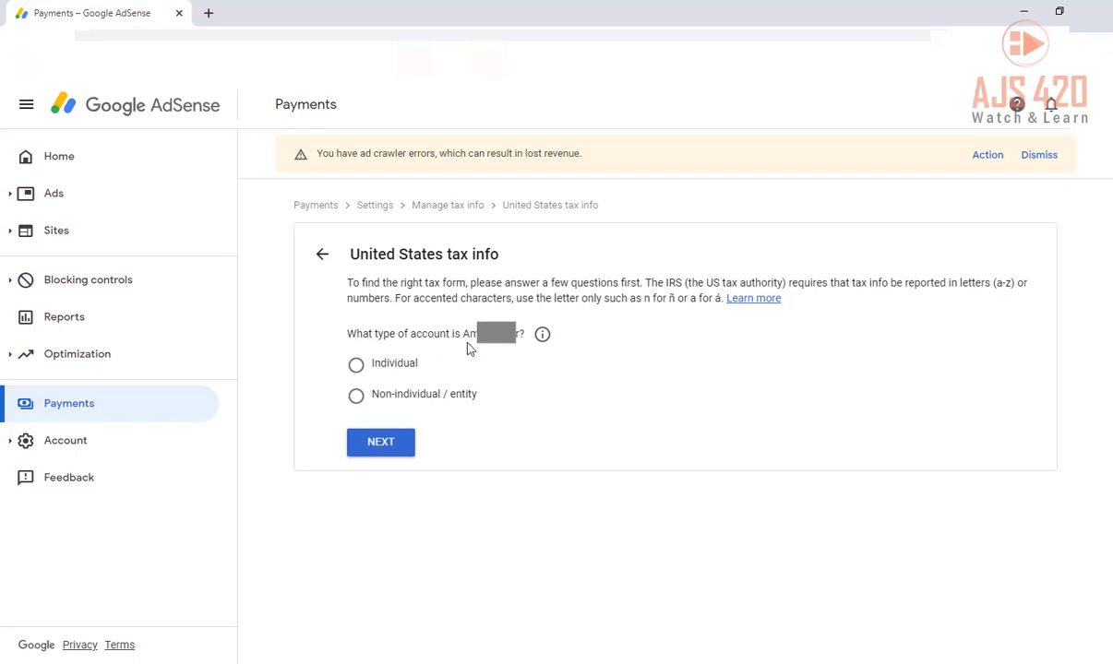
Step: Set the account type to Individual and continue to the question about United States citizenship or residency
{"action": "left_click_drag", "start_coordinate": [464, 334], "coordinate": [524, 334]}
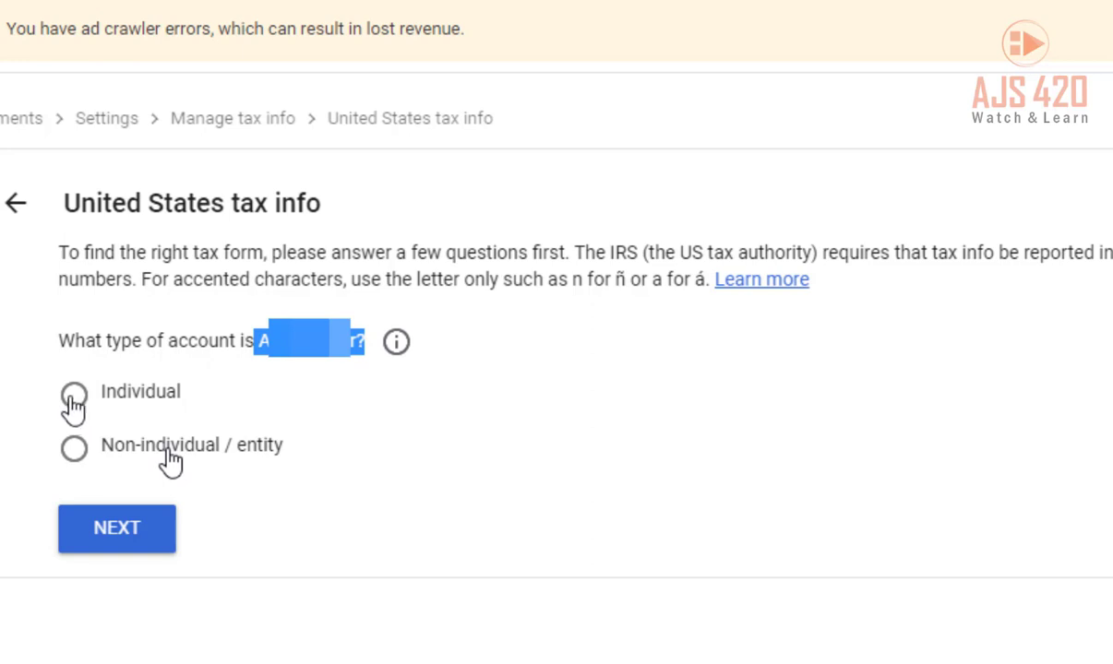
{"action": "left_click", "coordinate": [74, 399]}
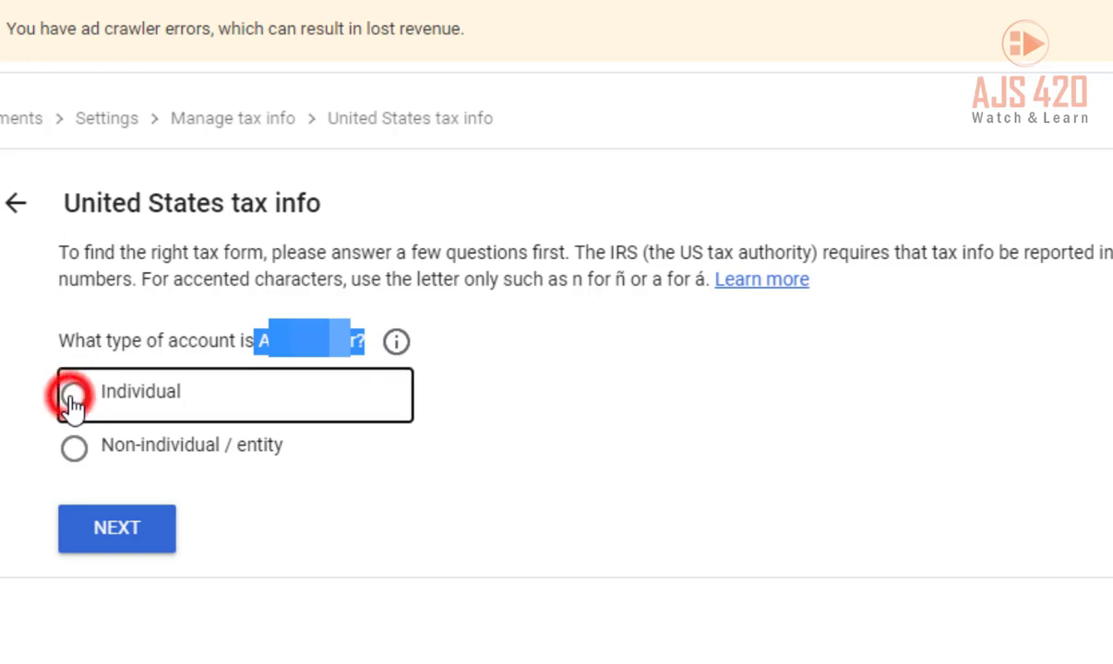
{"action": "left_click", "coordinate": [115, 531]}
{"action": "left_click_drag", "start_coordinate": [56, 522], "coordinate": [451, 520]}
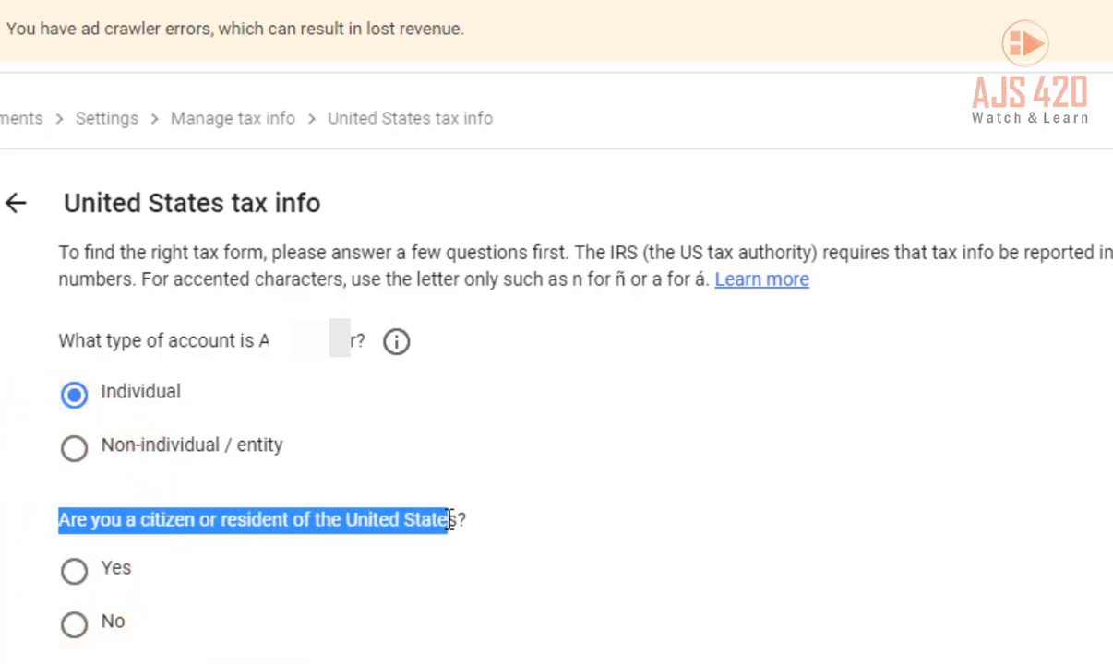
{"action": "left_click", "coordinate": [451, 519]}
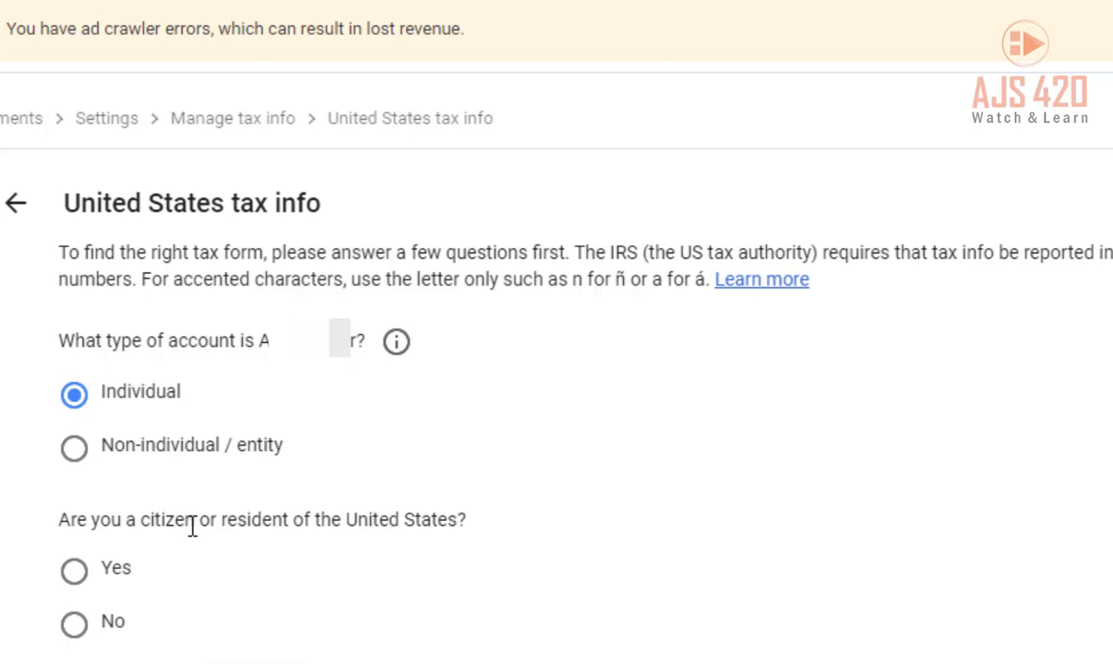
Step: Answer No to being a United States citizen or resident and continue to the W-8 tax form type selection
{"action": "left_click", "coordinate": [79, 633]}
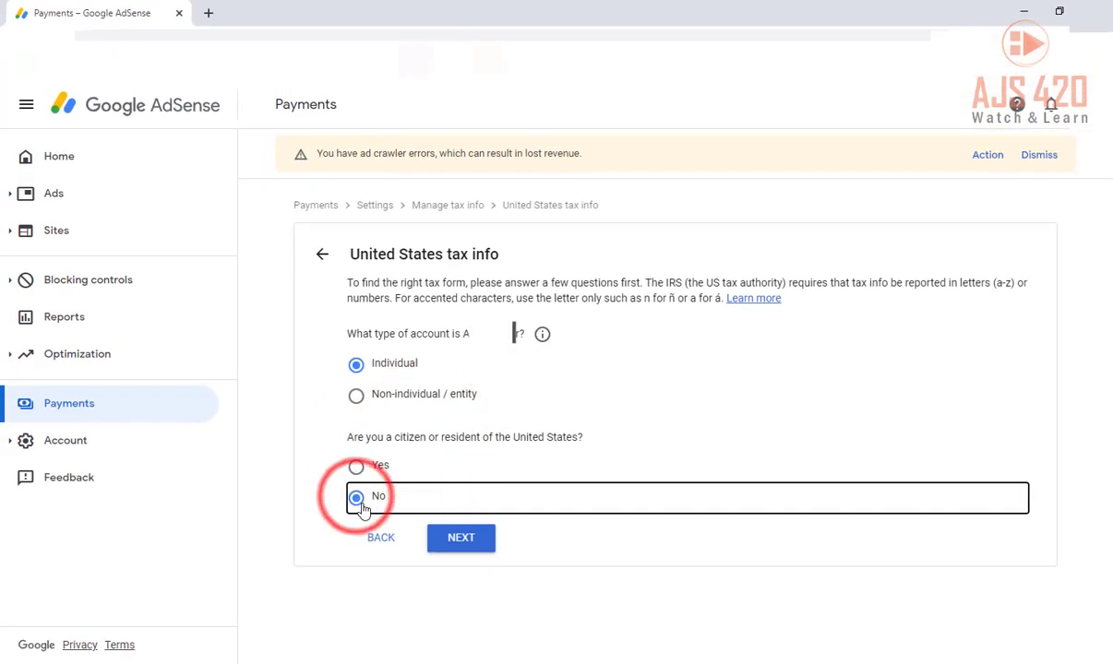
{"action": "left_click", "coordinate": [461, 540]}
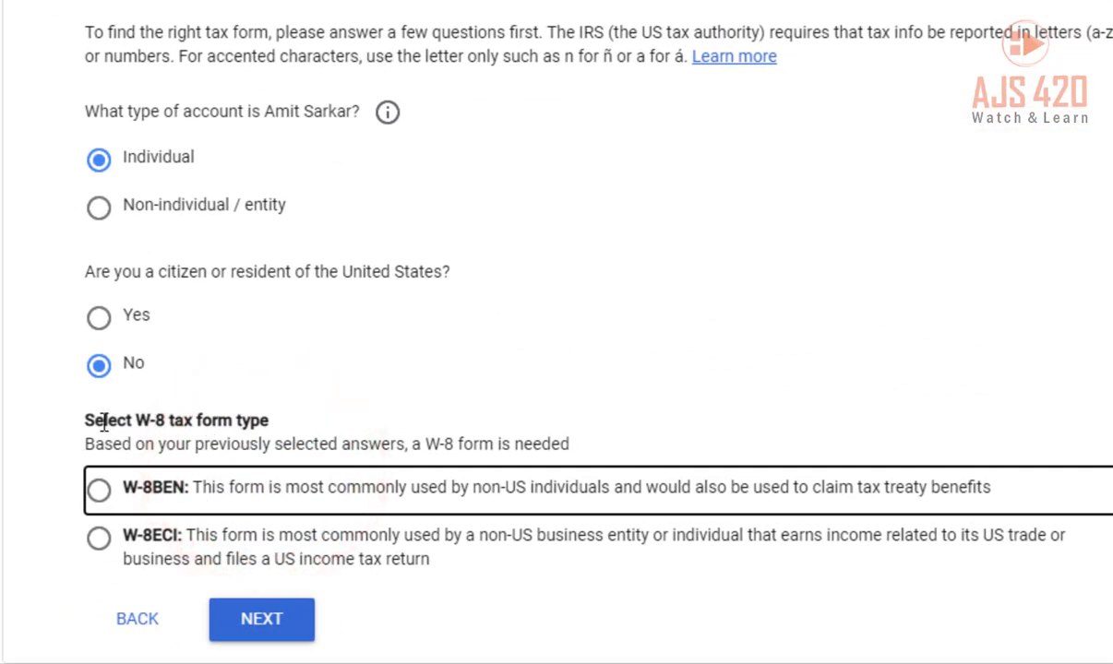
{"action": "left_click_drag", "start_coordinate": [89, 421], "coordinate": [258, 425]}
{"action": "left_click", "coordinate": [255, 423]}
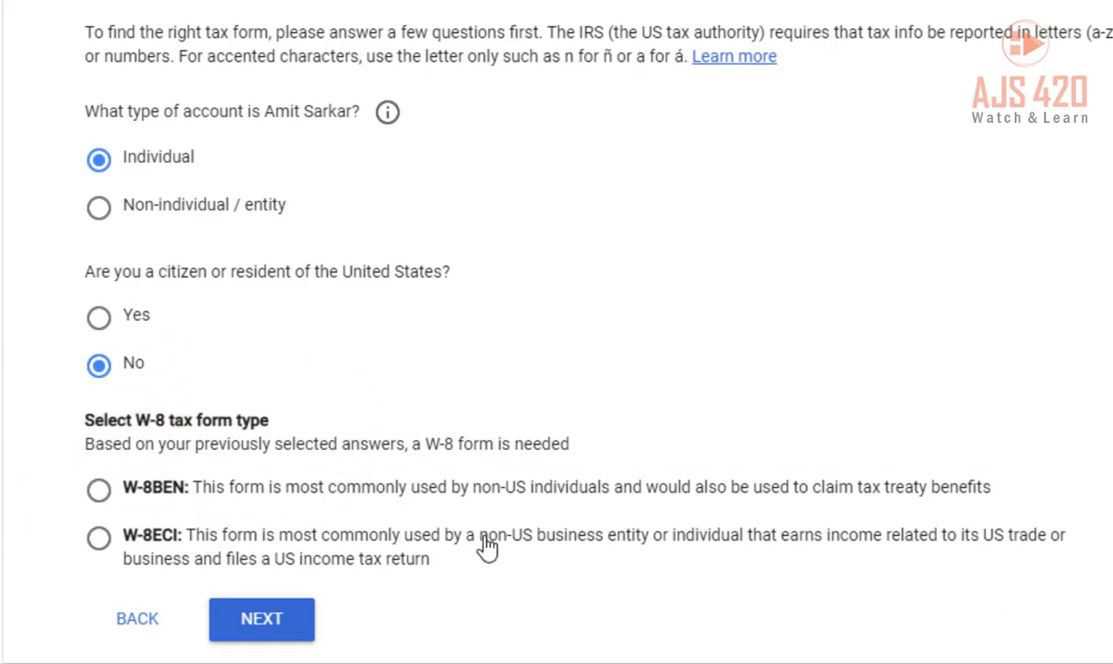
Step: Try the W-8ECI form type and read its description about non-US business entities
{"action": "left_click", "coordinate": [642, 539]}
{"action": "left_click_drag", "start_coordinate": [643, 545], "coordinate": [486, 551]}
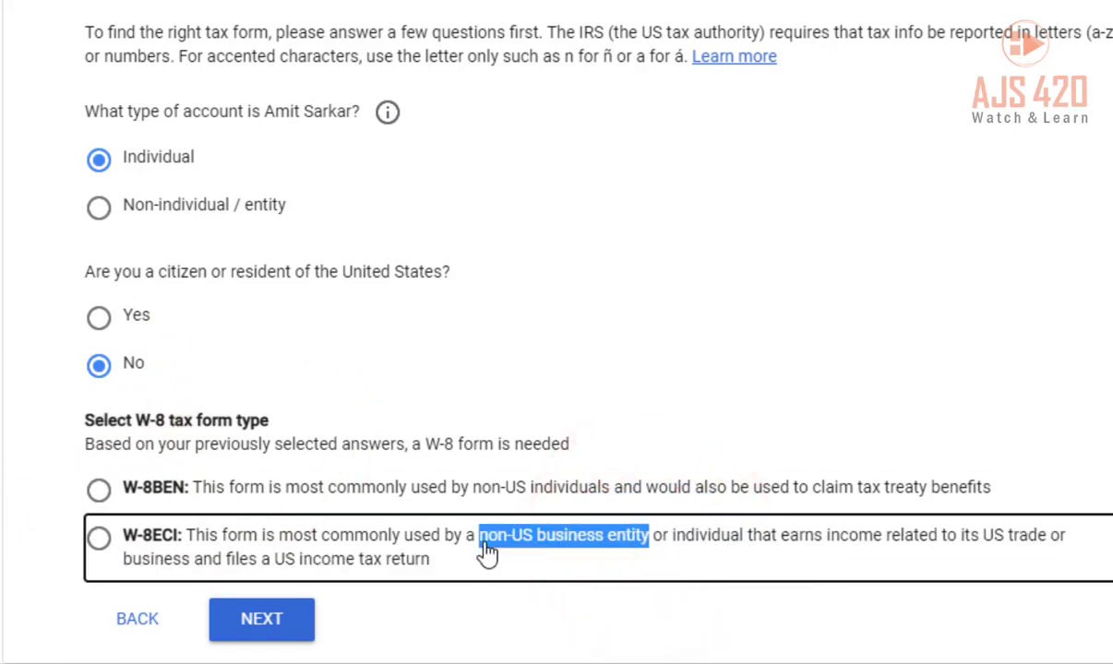
{"action": "left_click", "coordinate": [486, 551]}
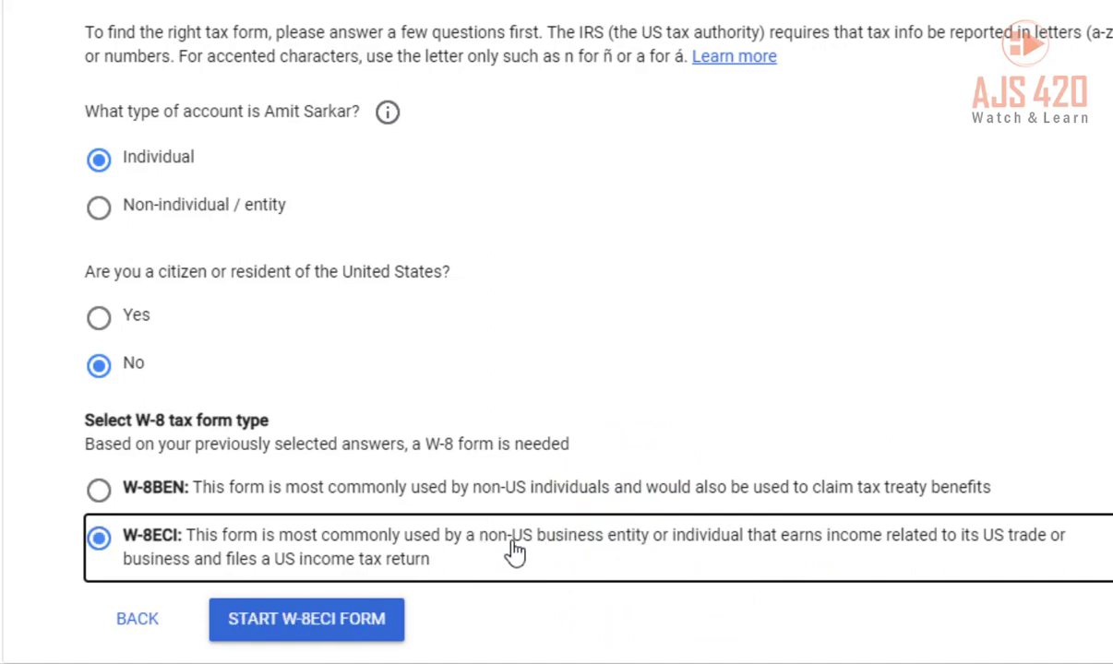
{"action": "left_click", "coordinate": [99, 536]}
{"action": "left_click", "coordinate": [102, 540]}
Step: Choose W-8BEN, the form for non-US individuals, and start filling it in
{"action": "left_click", "coordinate": [98, 492]}
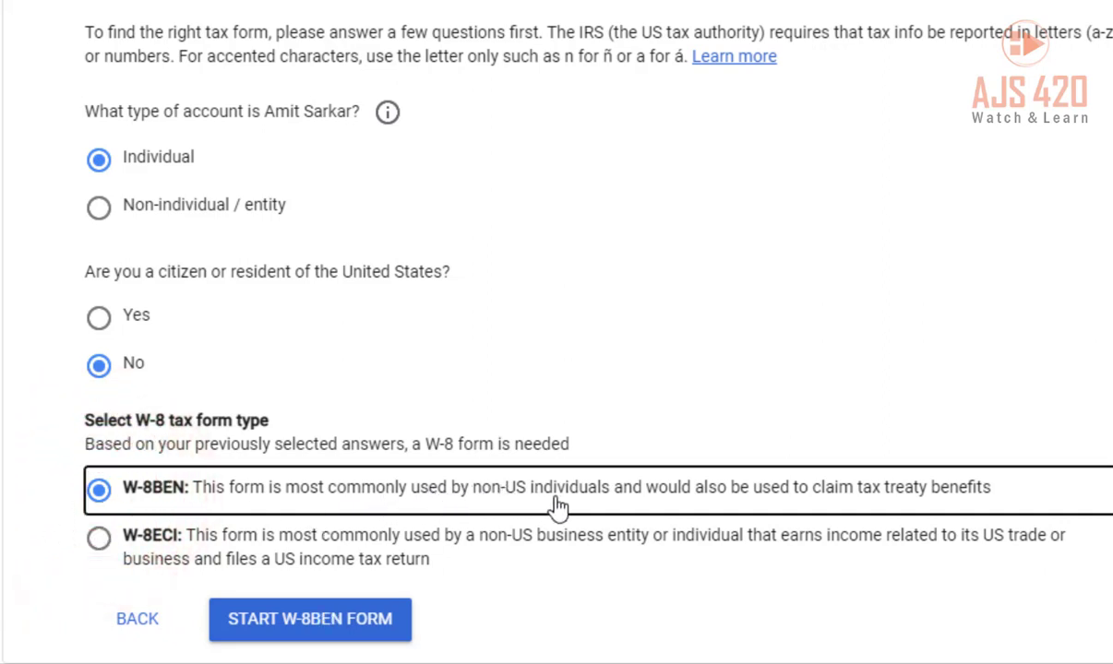
{"action": "left_click_drag", "start_coordinate": [609, 491], "coordinate": [455, 499]}
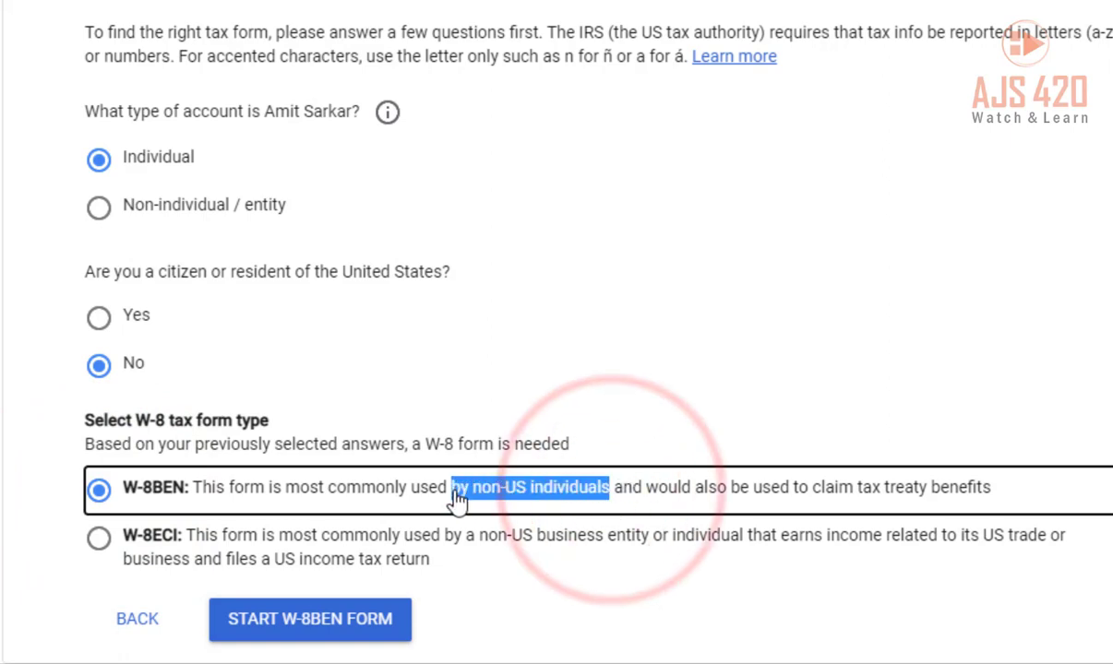
{"action": "left_click", "coordinate": [452, 495]}
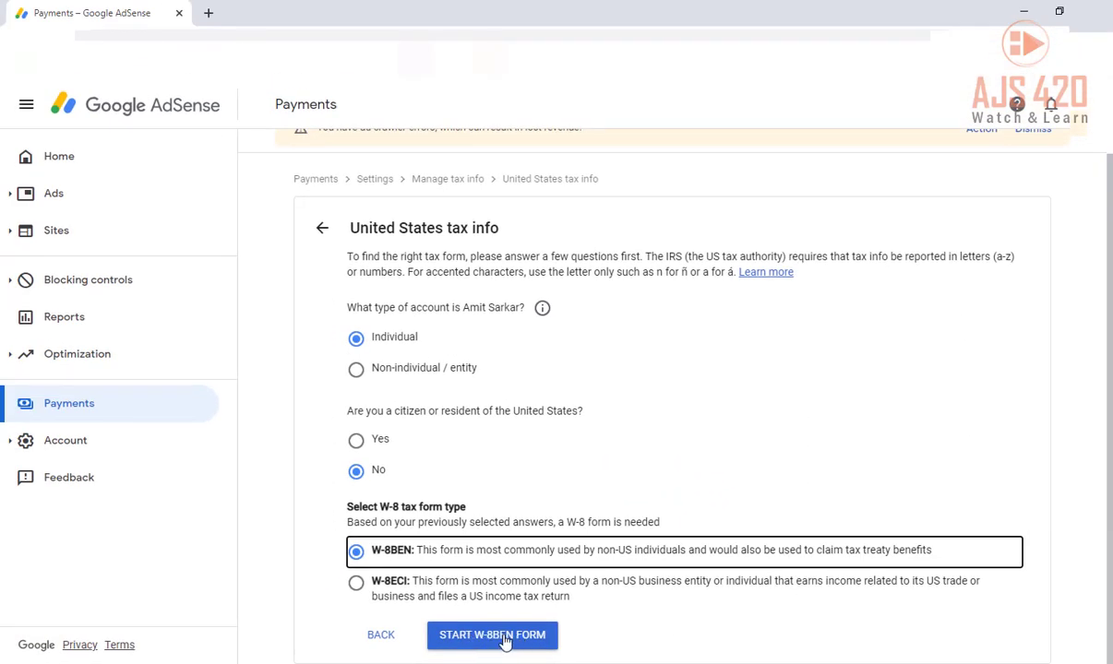
{"action": "left_click", "coordinate": [495, 636]}
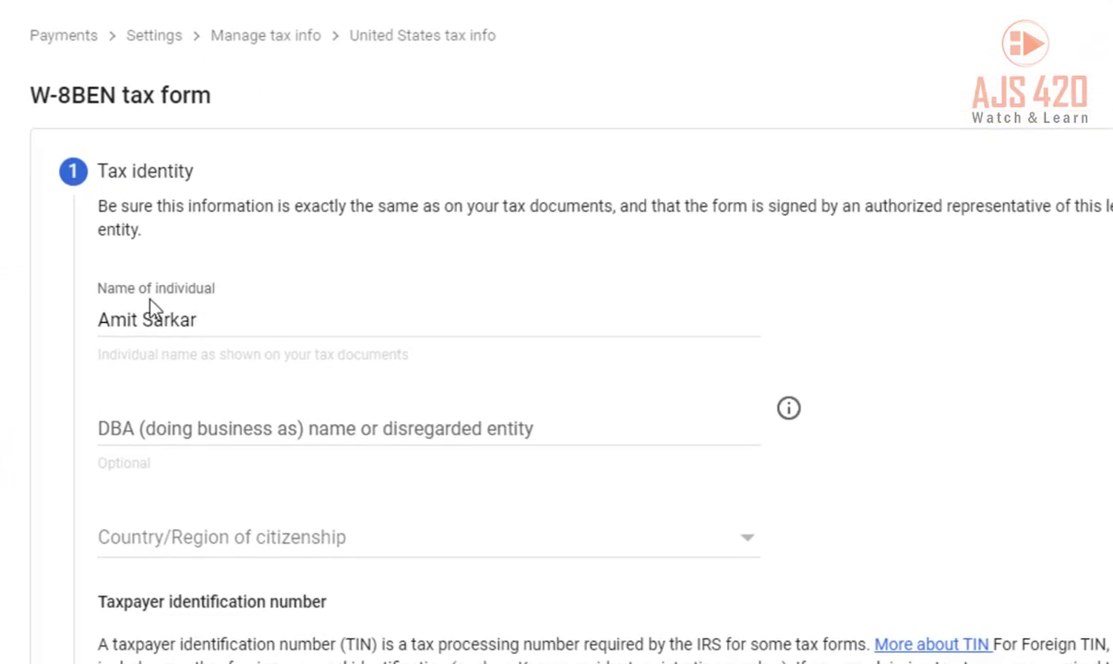
Step: Leave the optional DBA name blank in the tax identity section and set the country of citizenship to Bangladesh
{"action": "left_click", "coordinate": [221, 296]}
{"action": "left_click", "coordinate": [105, 475]}
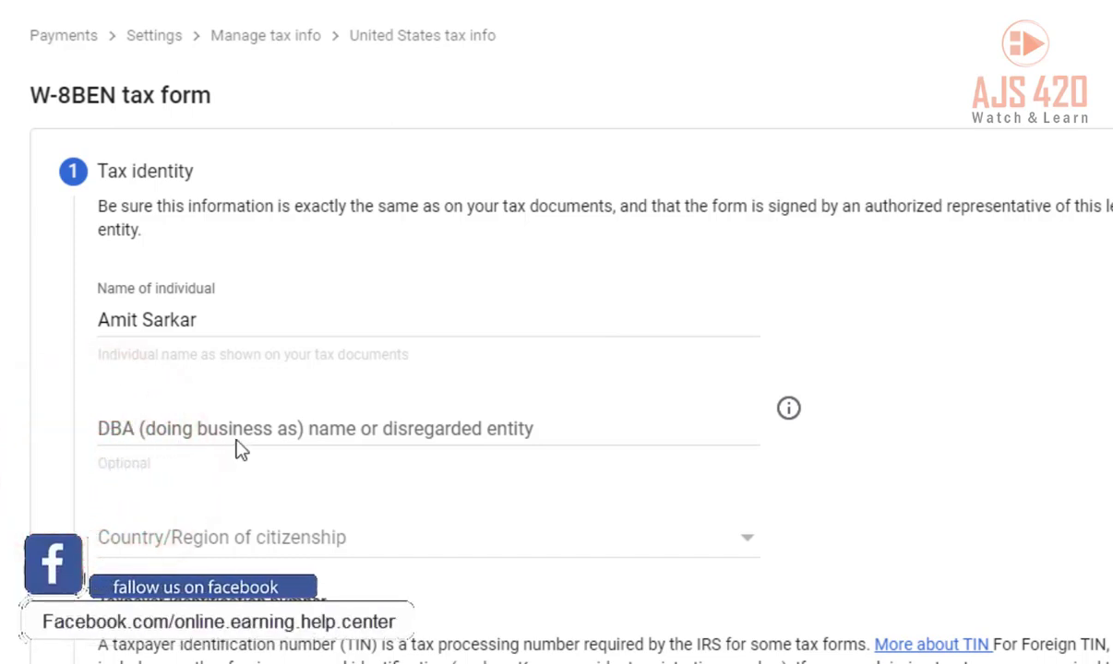
{"action": "left_click", "coordinate": [223, 428]}
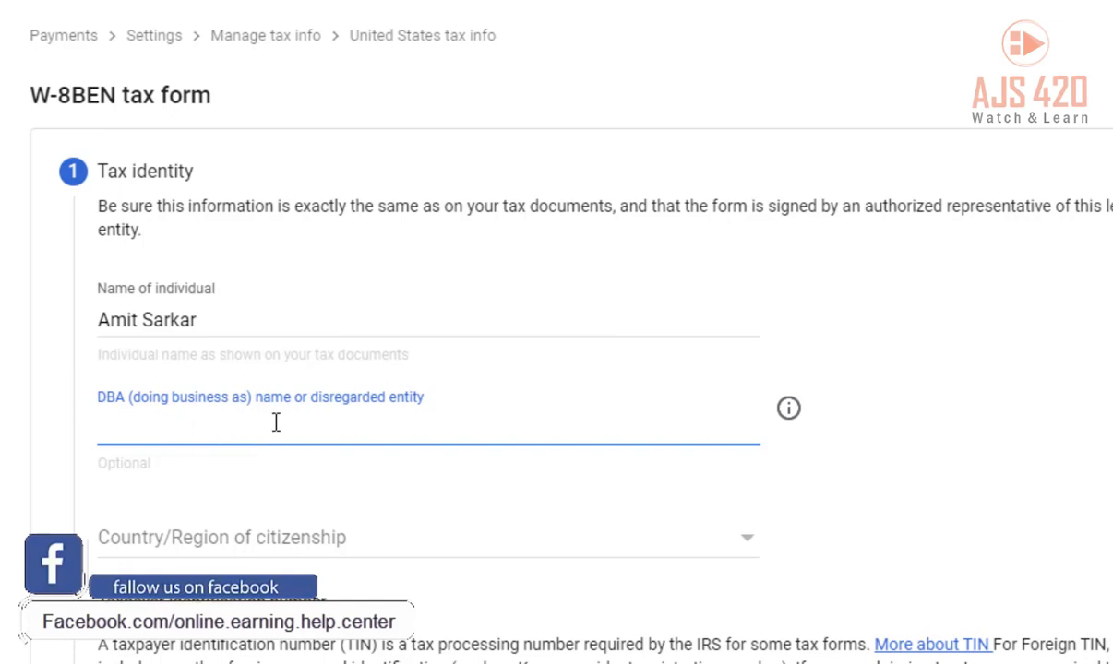
{"action": "left_click", "coordinate": [147, 469]}
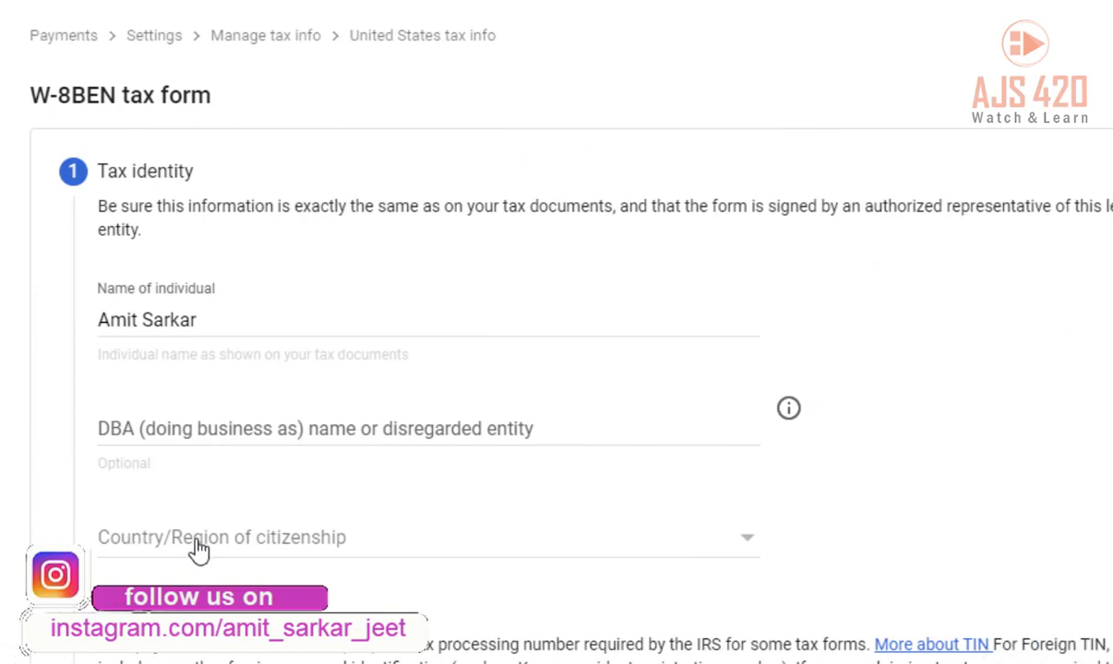
{"action": "left_click", "coordinate": [199, 550]}
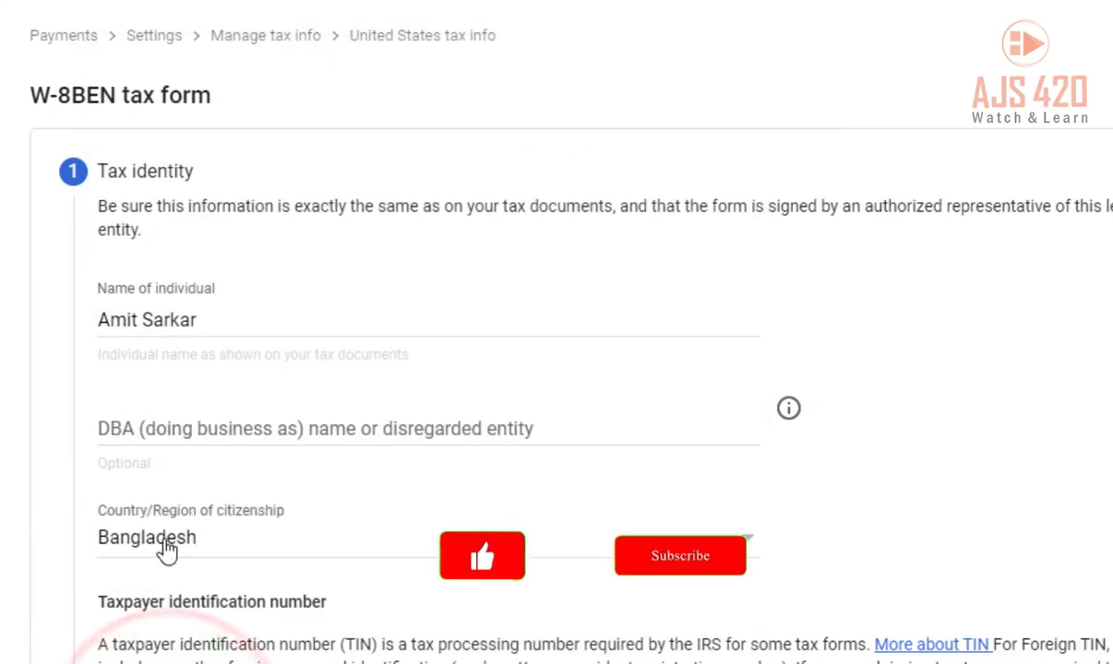
Step: Paste the taxpayer identification number into the Foreign TIN field of the tax identity section
{"action": "scroll", "coordinate": [273, 517], "scroll_direction": "down", "scroll_amount": 5}
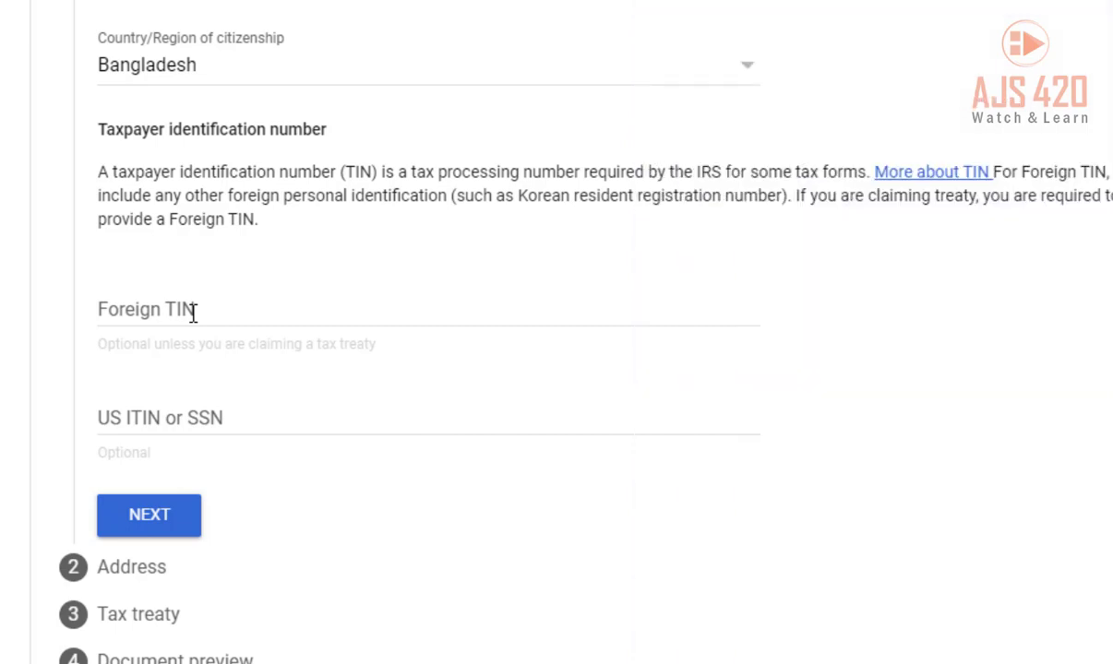
{"action": "left_click", "coordinate": [189, 310]}
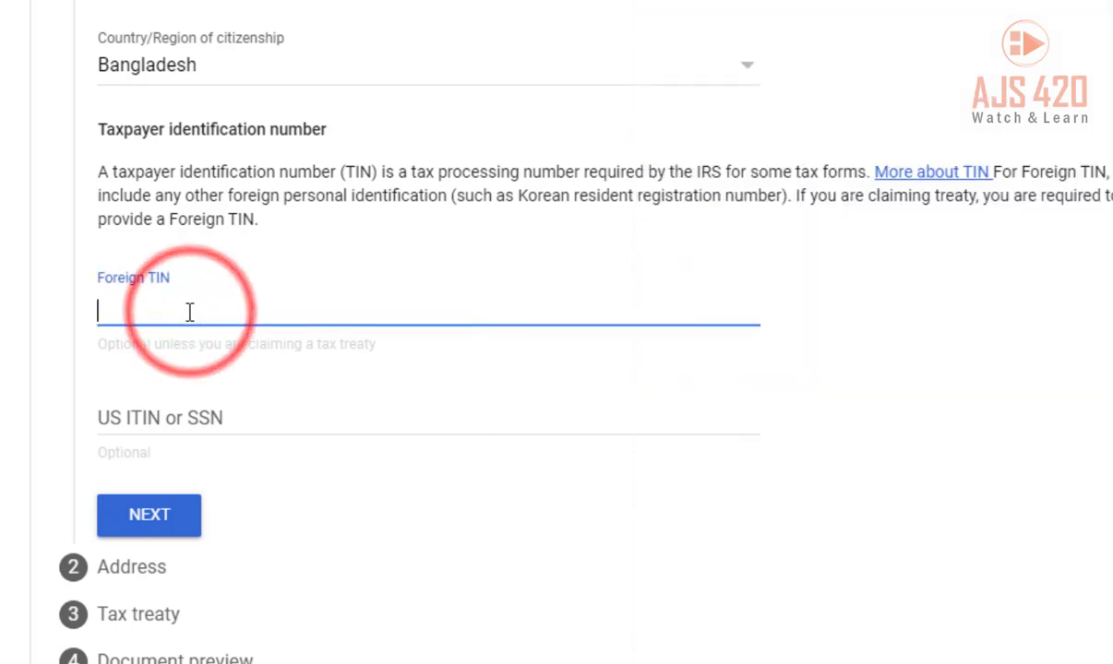
{"action": "left_click", "coordinate": [141, 315]}
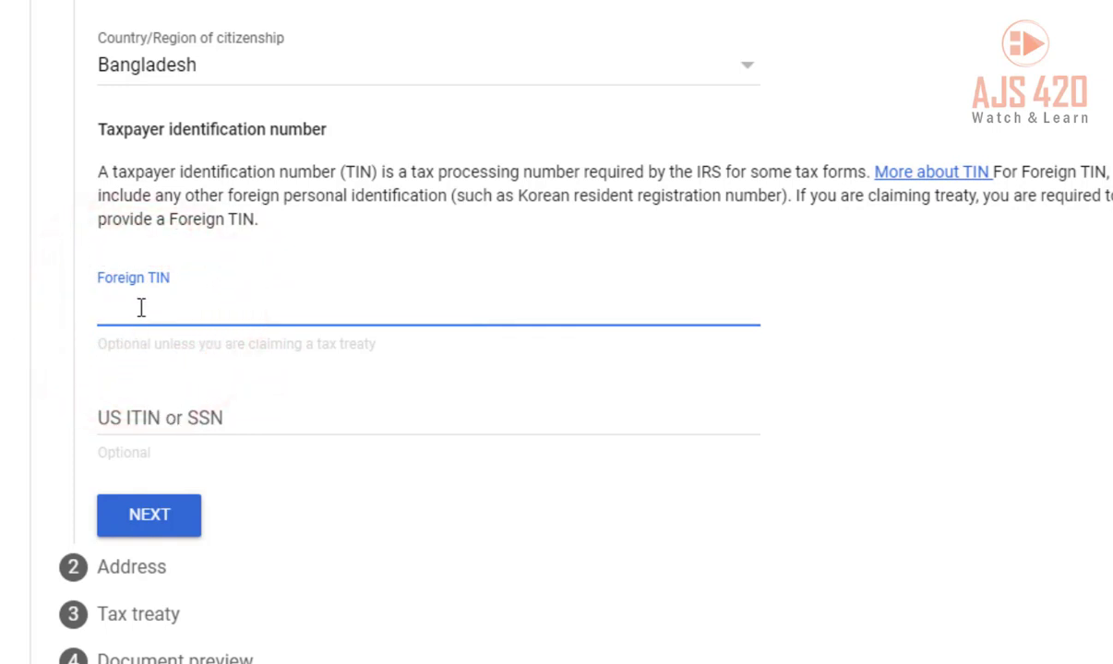
{"action": "left_click", "coordinate": [138, 308]}
{"action": "left_click", "coordinate": [92, 331]}
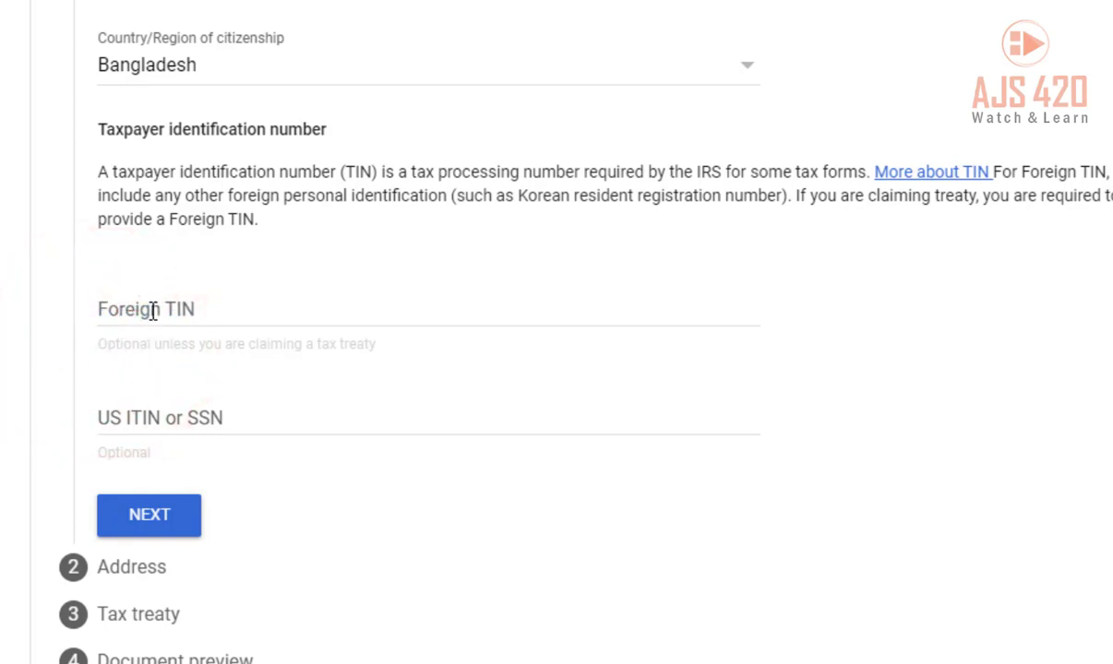
{"action": "left_click", "coordinate": [153, 311]}
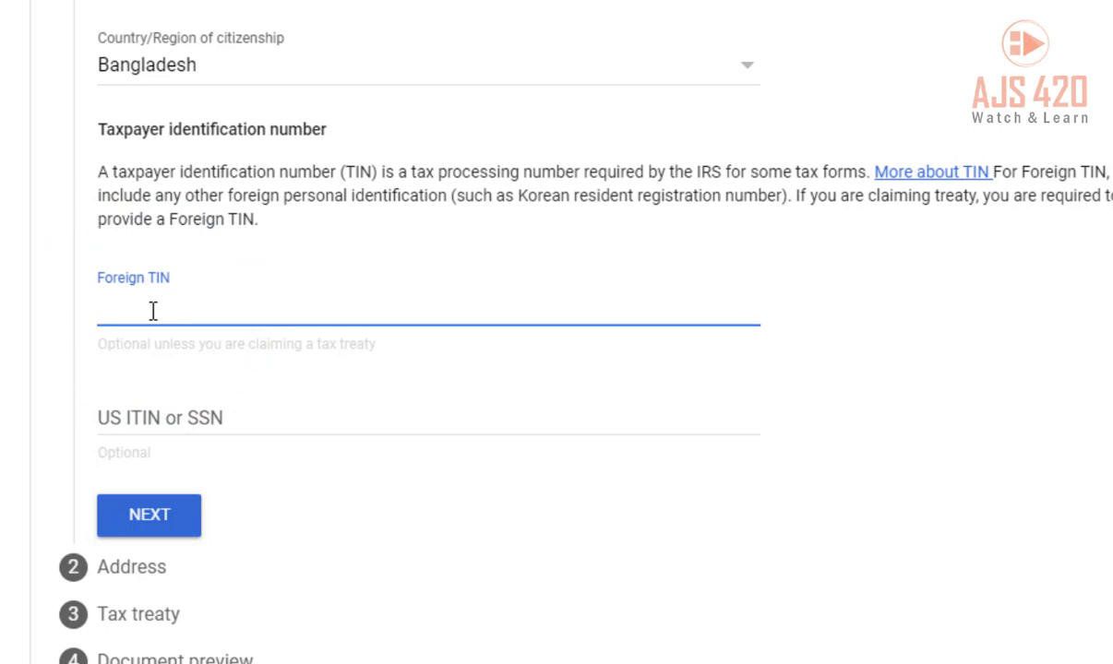
{"action": "left_click", "coordinate": [129, 312]}
{"action": "left_click", "coordinate": [140, 301]}
{"action": "key", "text": "ctrl+v"}
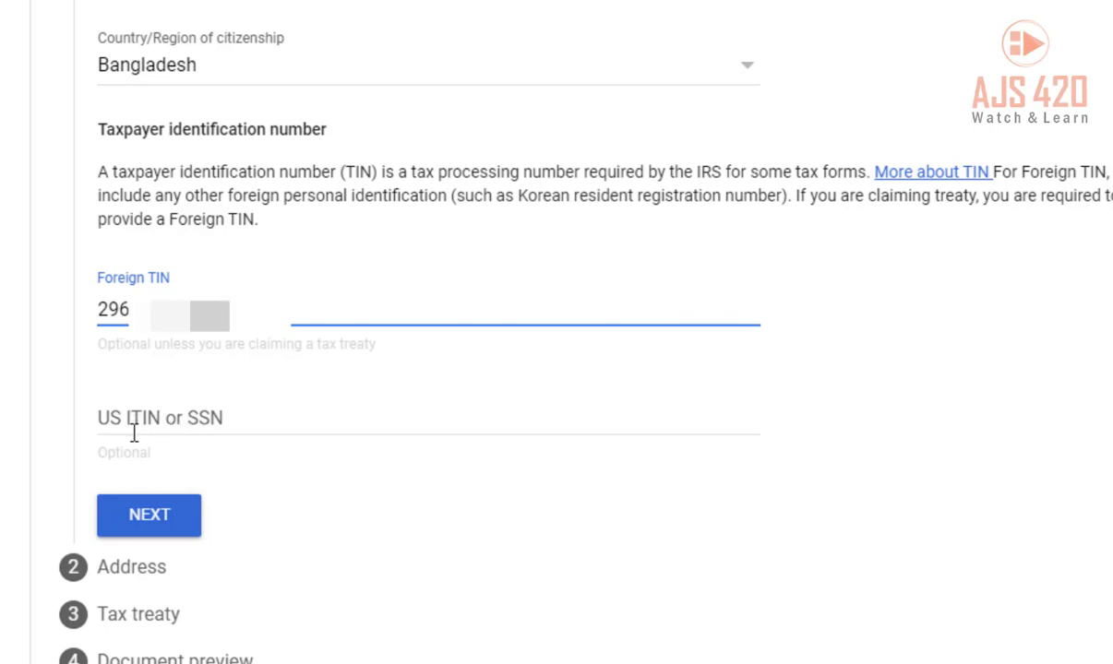
Step: Leave the US ITIN or SSN field blank, check the Foreign TIN entry and continue to the address section
{"action": "left_click", "coordinate": [197, 456]}
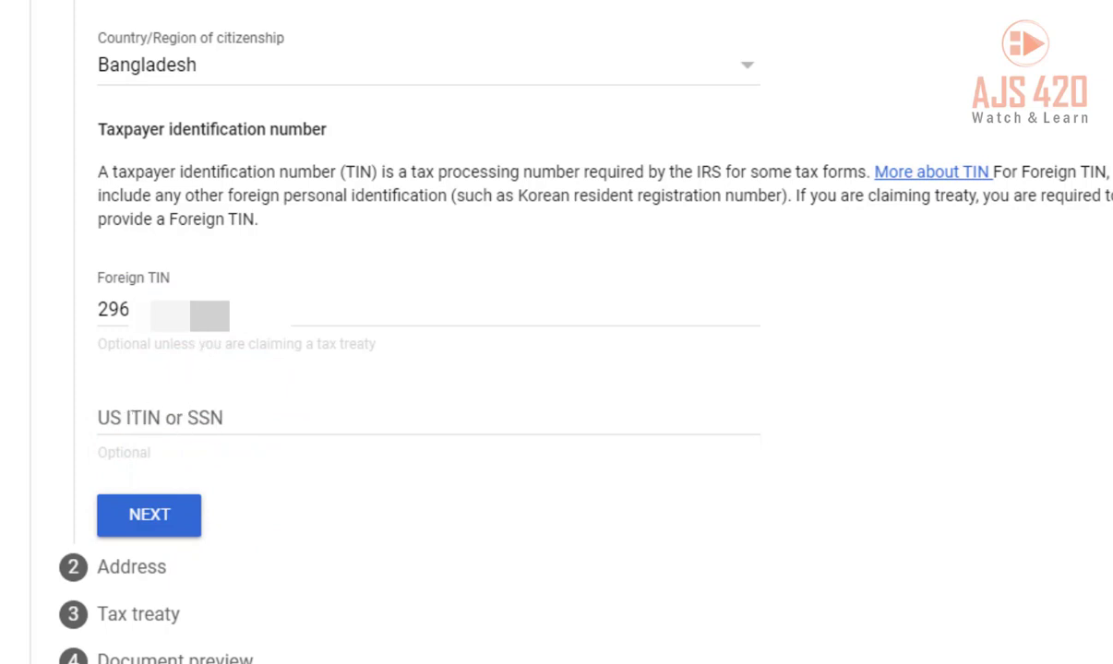
{"action": "left_click", "coordinate": [120, 309]}
{"action": "double_click", "coordinate": [102, 311]}
{"action": "left_click", "coordinate": [115, 309]}
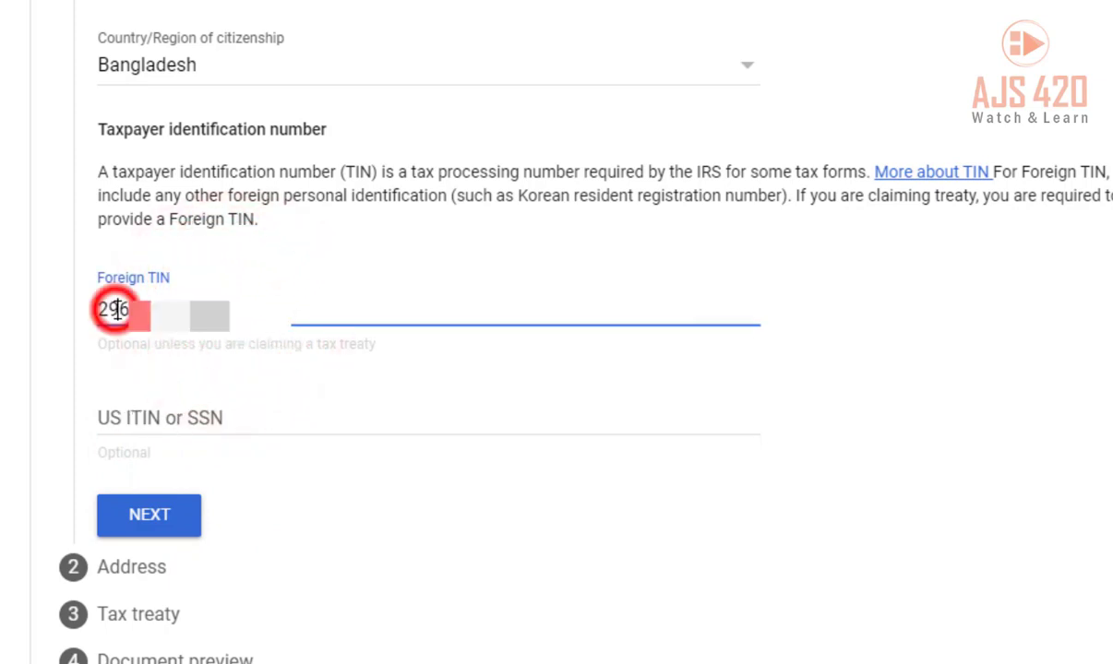
{"action": "left_click", "coordinate": [151, 516]}
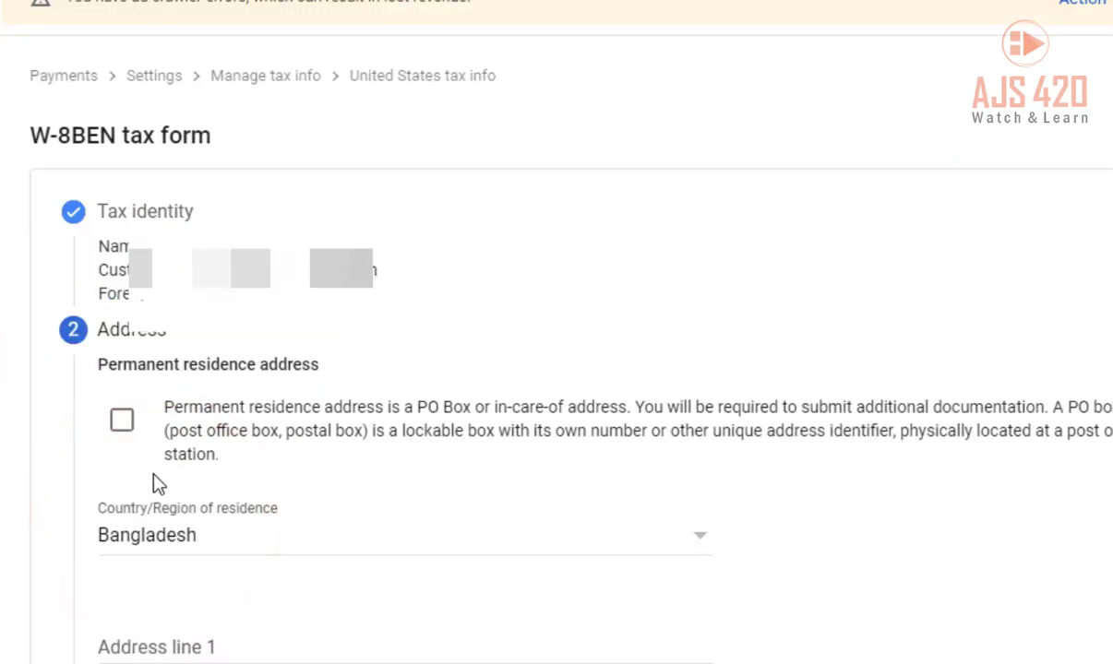
Step: Mark the permanent residence address as a PO Box or in-care-of address and keep Bangladesh as the country
{"action": "left_click_drag", "start_coordinate": [99, 365], "coordinate": [298, 364]}
{"action": "left_click", "coordinate": [289, 364]}
{"action": "left_click", "coordinate": [119, 427]}
{"action": "scroll", "coordinate": [332, 401], "scroll_direction": "down", "scroll_amount": 2}
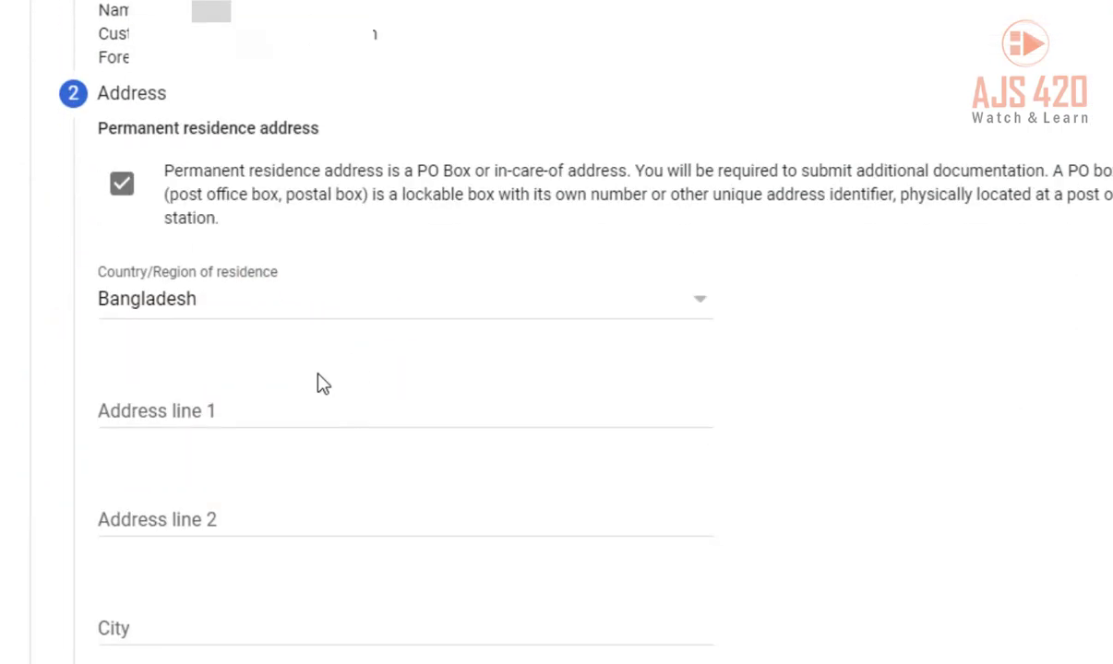
{"action": "scroll", "coordinate": [230, 312], "scroll_direction": "down", "scroll_amount": 1}
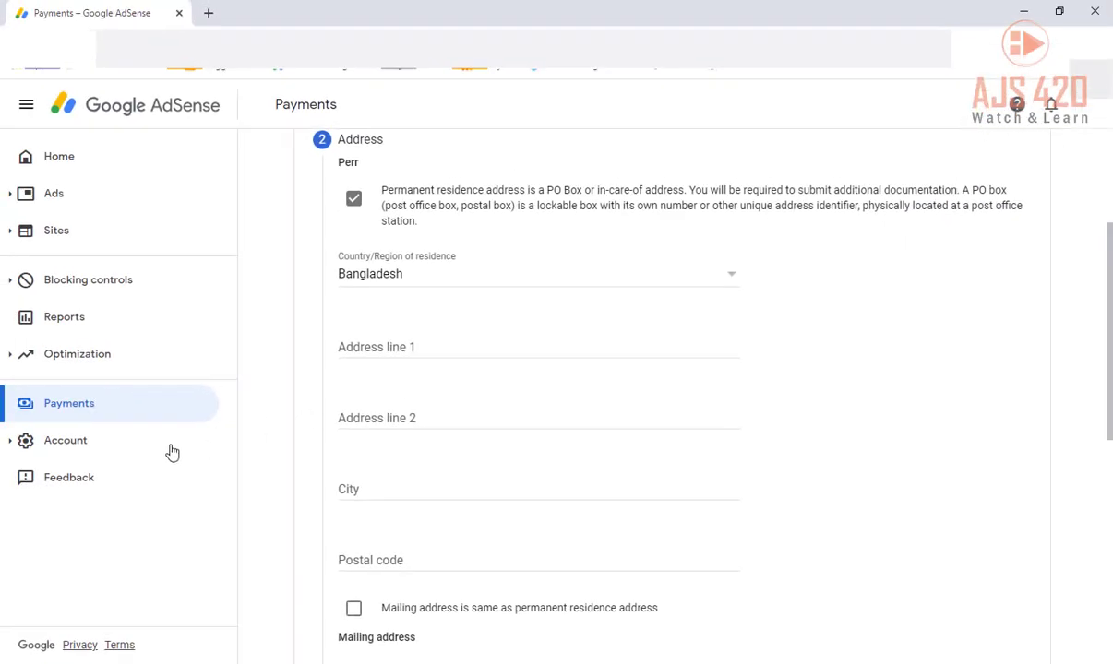
Step: Open the payments settings in a separate browser tab and start editing the profile's name and address
{"action": "left_click", "coordinate": [83, 414]}
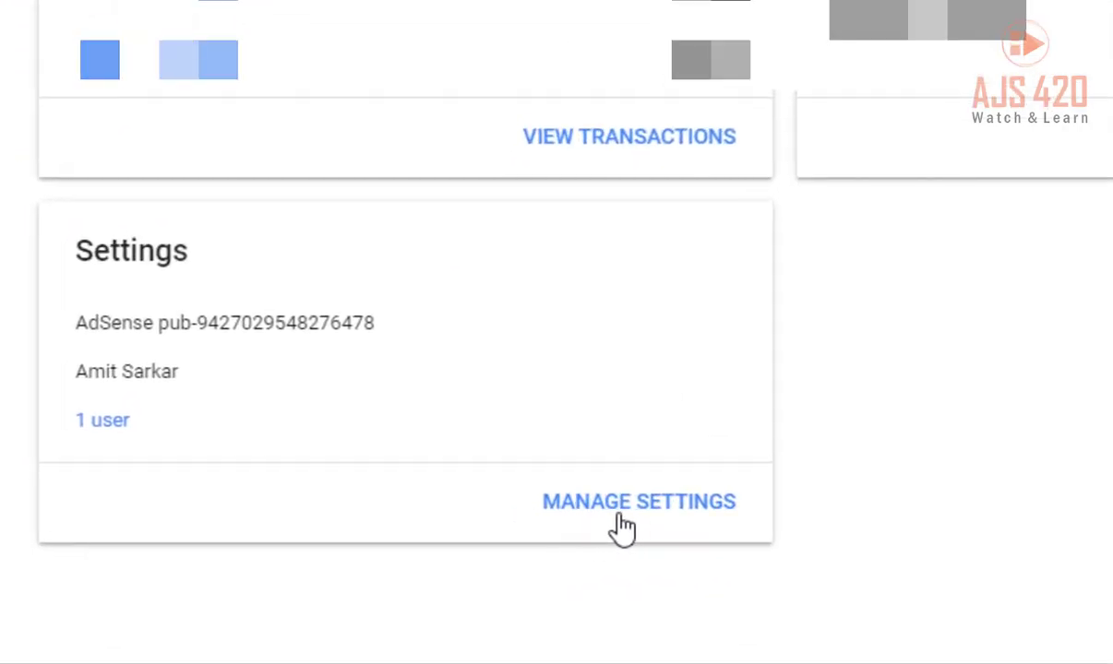
{"action": "left_click", "coordinate": [646, 513]}
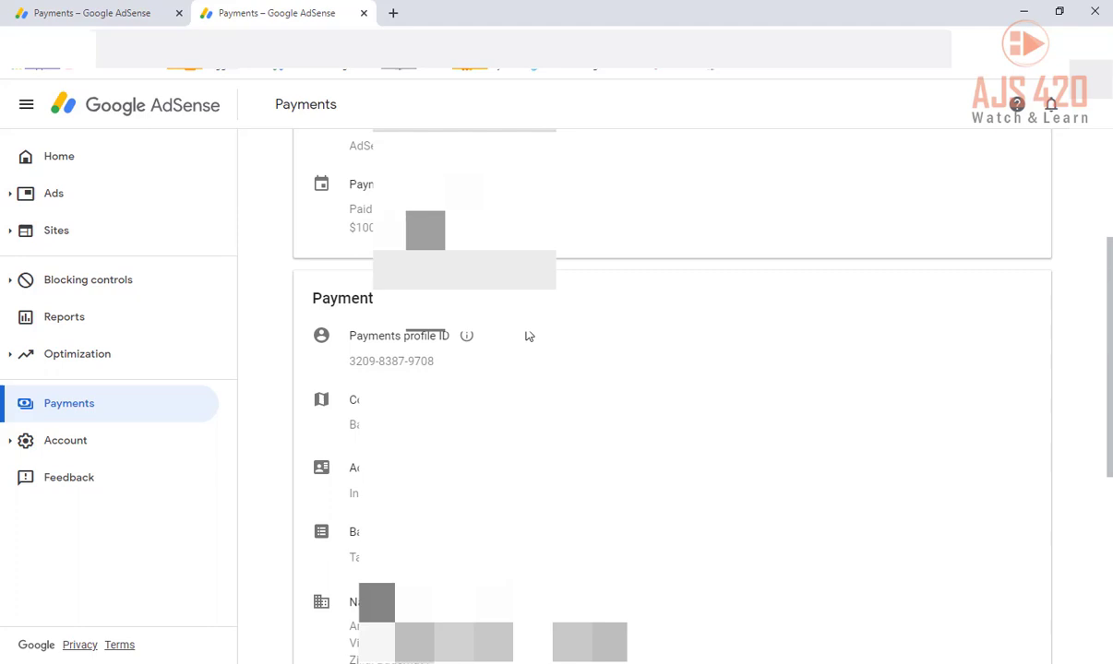
{"action": "scroll", "coordinate": [517, 342], "scroll_direction": "down", "scroll_amount": 3}
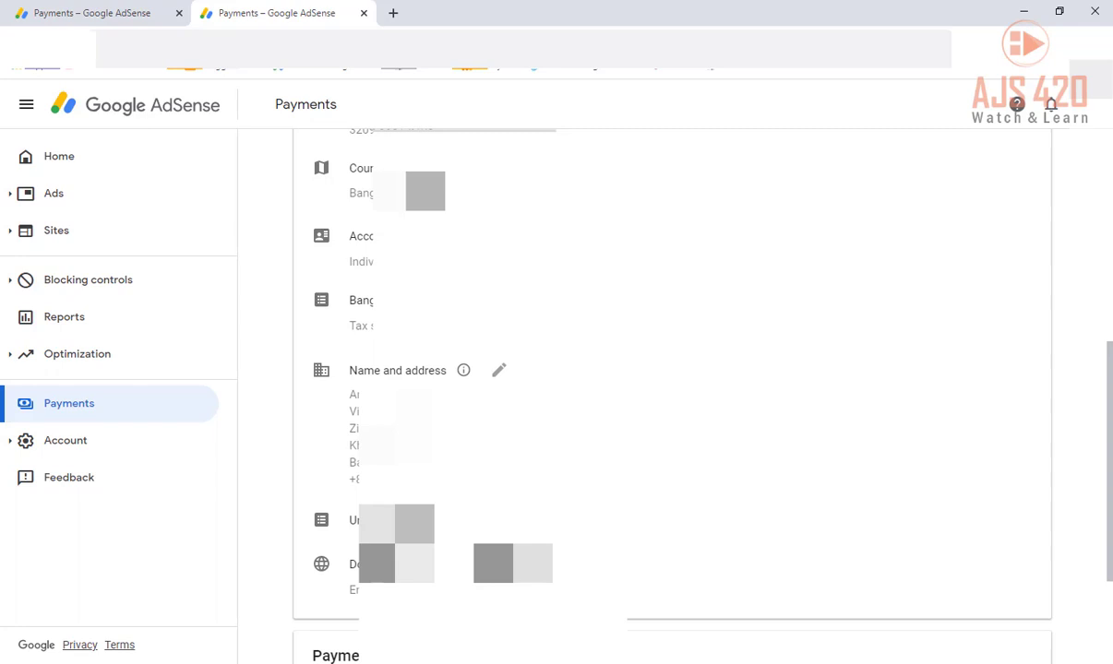
{"action": "left_click", "coordinate": [498, 370]}
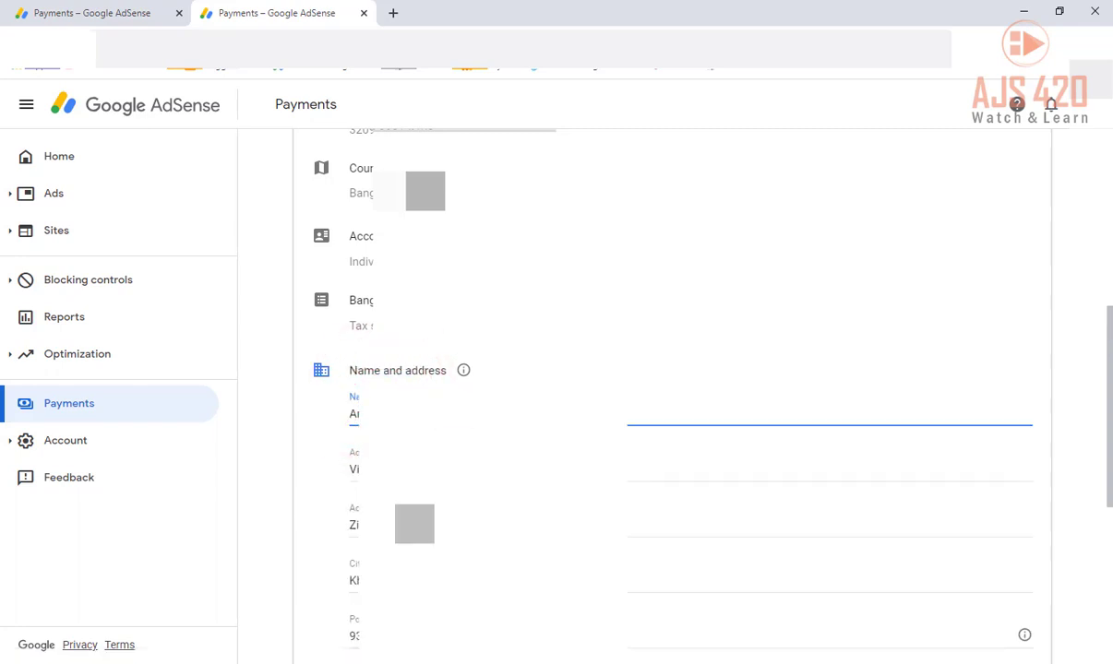
Step: Copy address lines 1 and 2 from the payments profile into the W-8BEN form's permanent residence address
{"action": "left_click_drag", "start_coordinate": [628, 467], "coordinate": [349, 480]}
{"action": "right_click", "coordinate": [351, 475]}
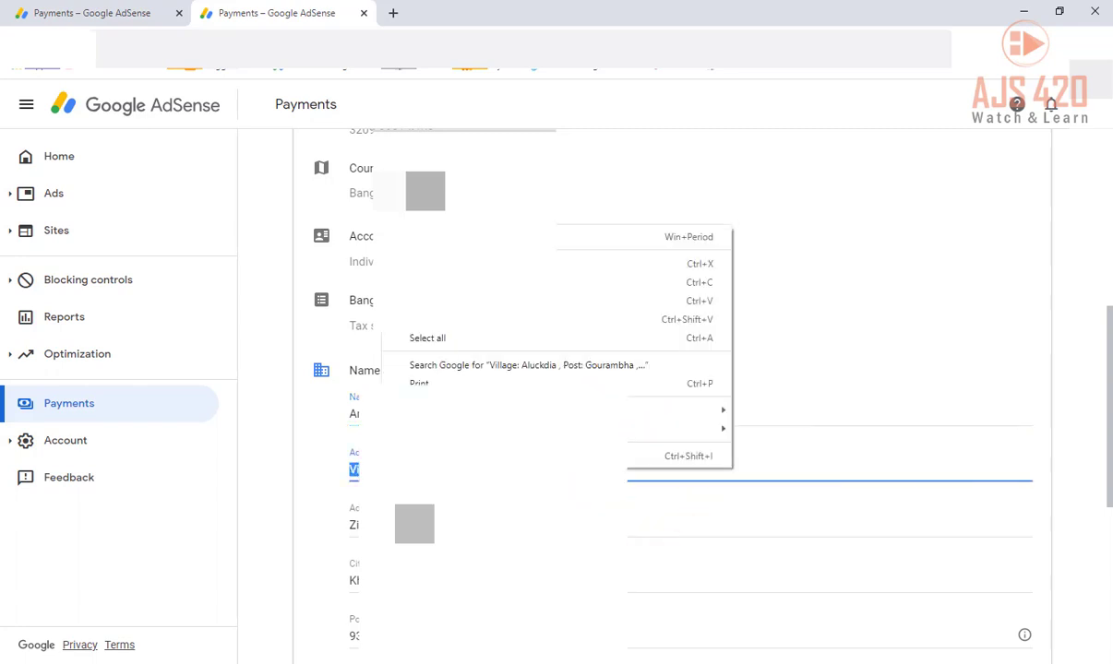
{"action": "left_click", "coordinate": [425, 283]}
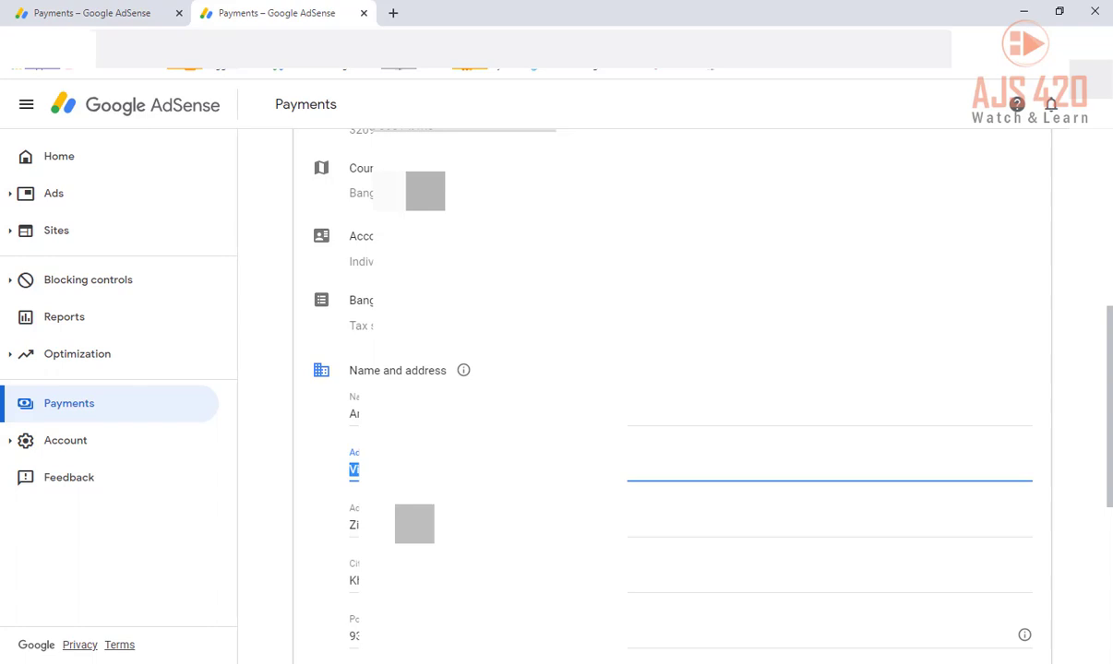
{"action": "left_click", "coordinate": [37, 12]}
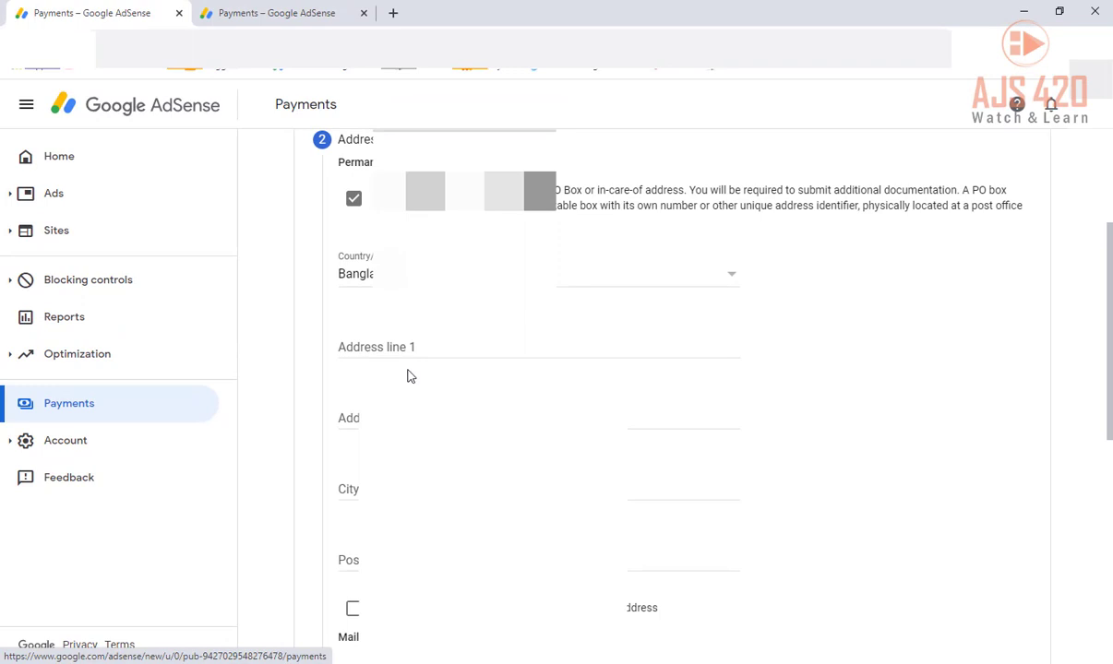
{"action": "left_click", "coordinate": [411, 377]}
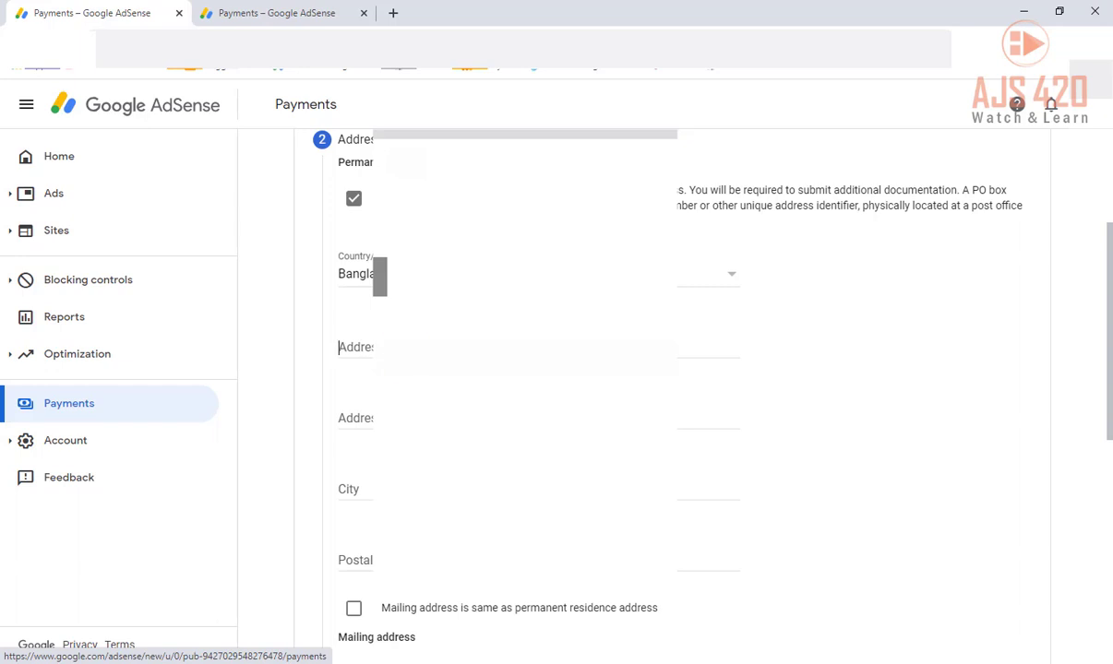
{"action": "left_click", "coordinate": [358, 347]}
{"action": "type", "text": "Village"}
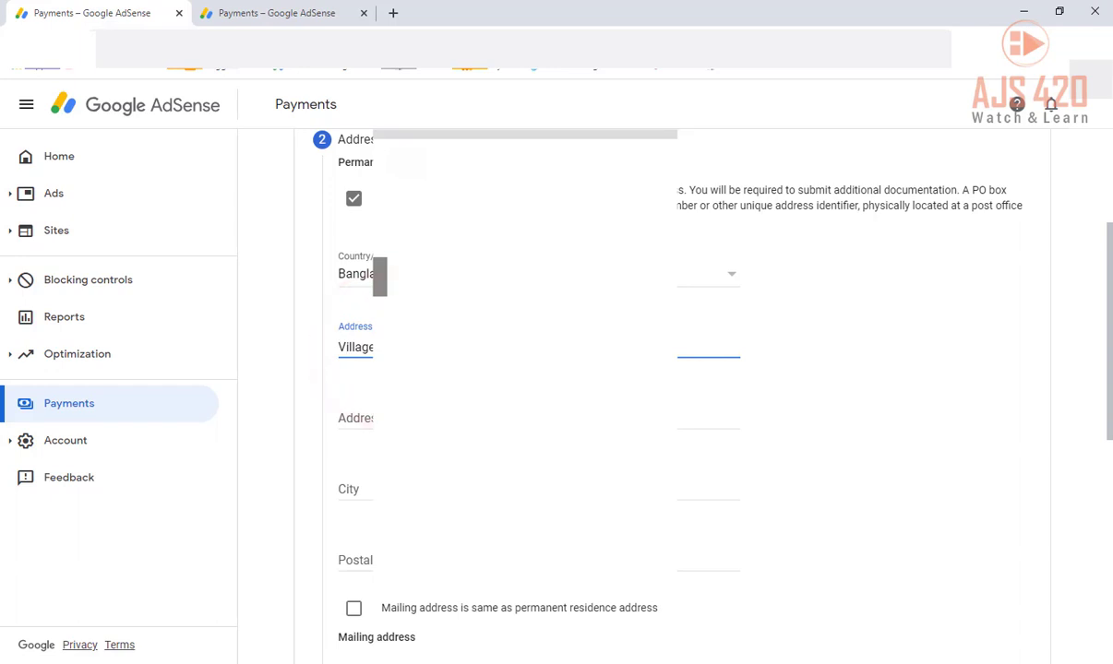
{"action": "left_click", "coordinate": [355, 419]}
{"action": "key", "text": "ctrl+v"}
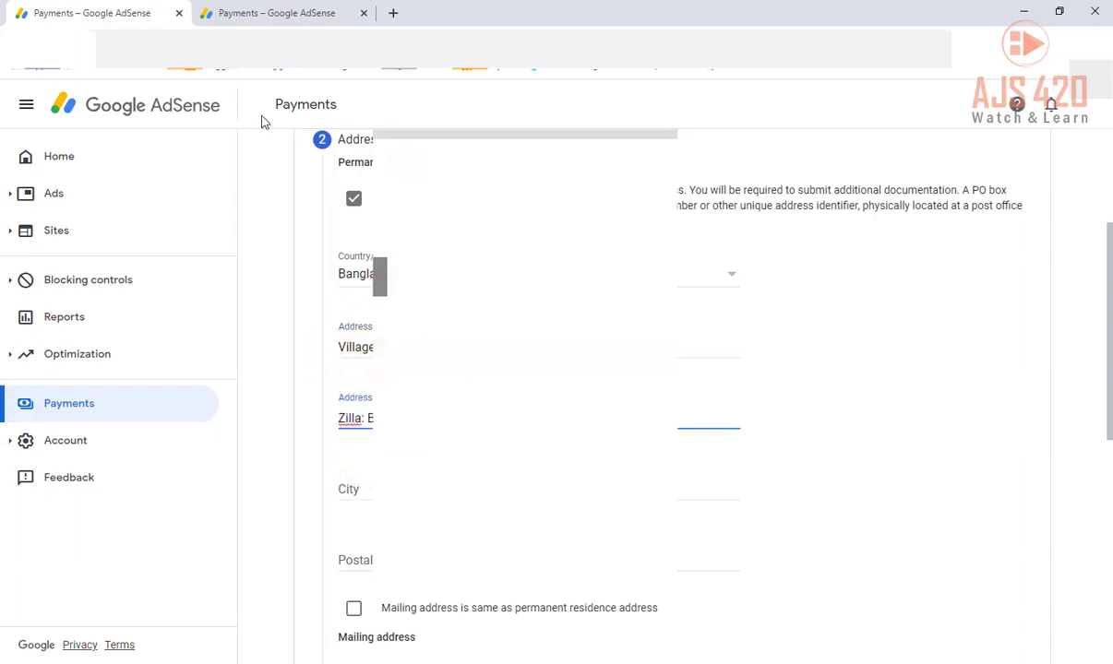
Step: Copy the city from the payments profile into the permanent residence address and fill in the postal code
{"action": "left_click", "coordinate": [268, 11]}
{"action": "double_click", "coordinate": [389, 583]}
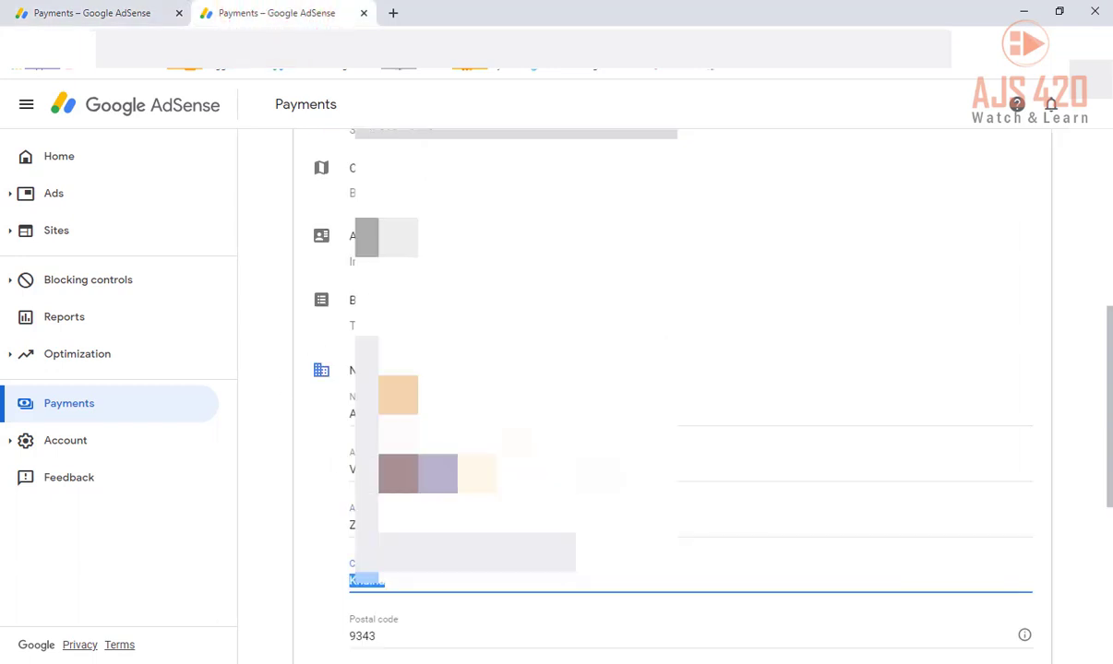
{"action": "left_click", "coordinate": [120, 13]}
{"action": "left_click", "coordinate": [344, 490]}
{"action": "key", "text": "ctrl+v"}
{"action": "left_click", "coordinate": [343, 560]}
{"action": "type", "text": "934"}
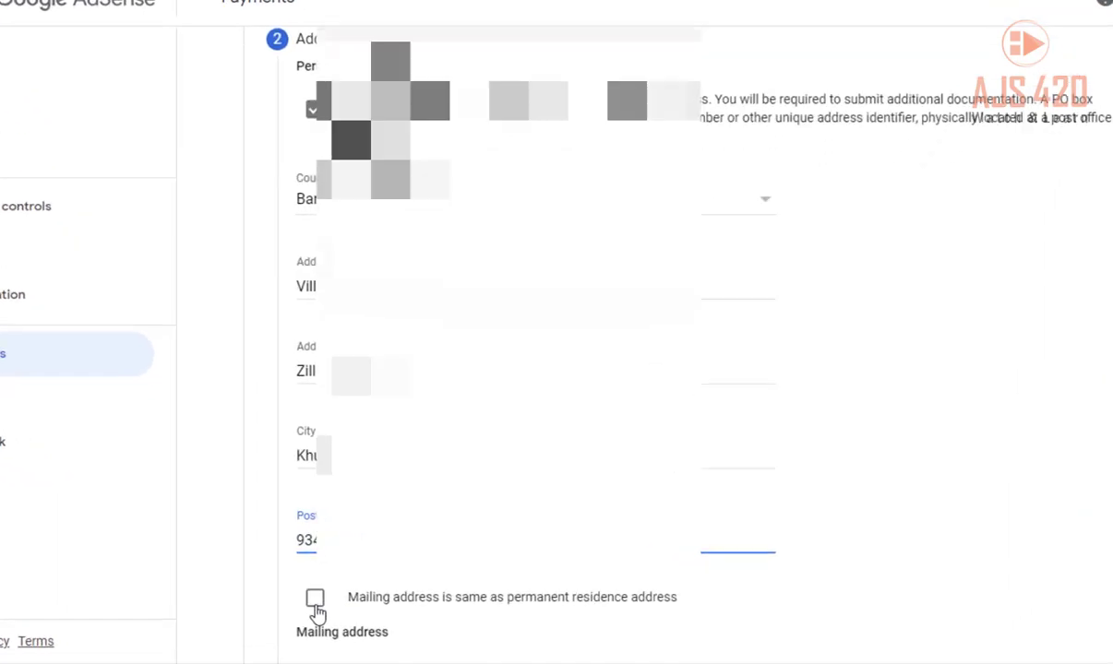
Step: Mark the mailing address as the same as the permanent residence address and continue to the tax treaty section
{"action": "left_click", "coordinate": [264, 589]}
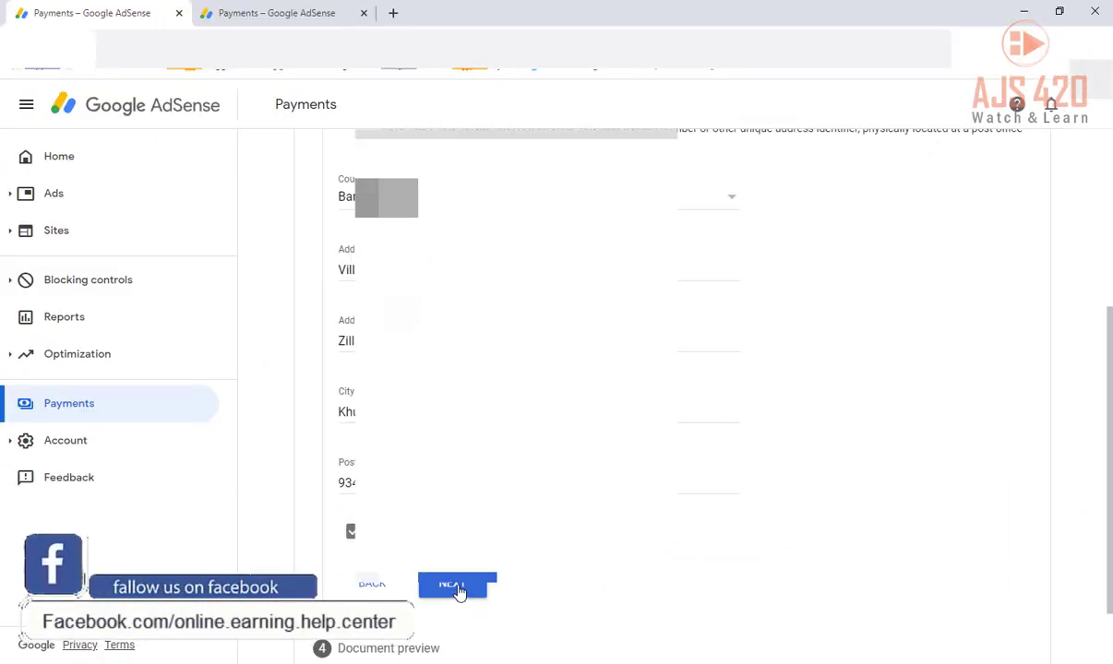
{"action": "left_click", "coordinate": [456, 587]}
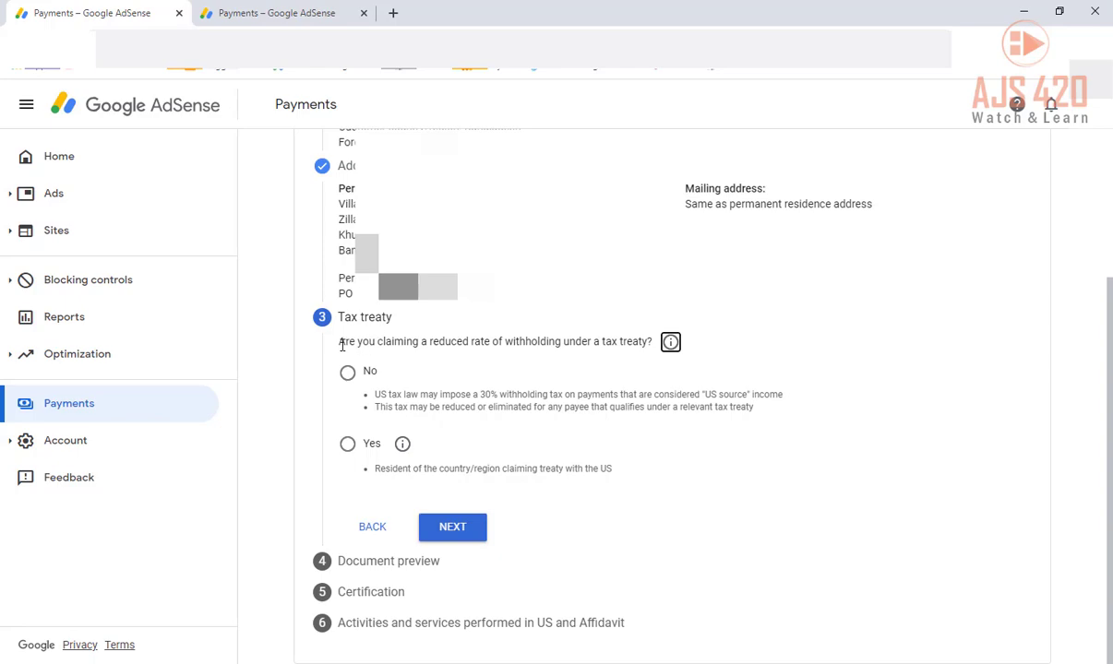
{"action": "left_click_drag", "start_coordinate": [341, 345], "coordinate": [435, 344]}
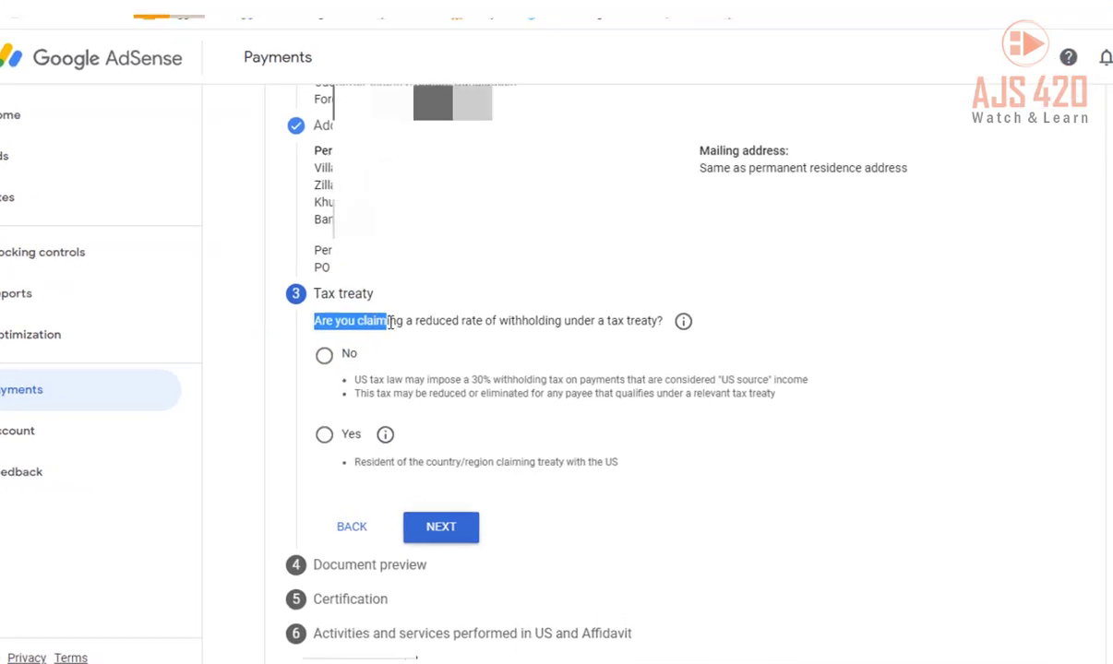
{"action": "left_click_drag", "start_coordinate": [368, 243], "coordinate": [661, 226]}
{"action": "left_click", "coordinate": [381, 226]}
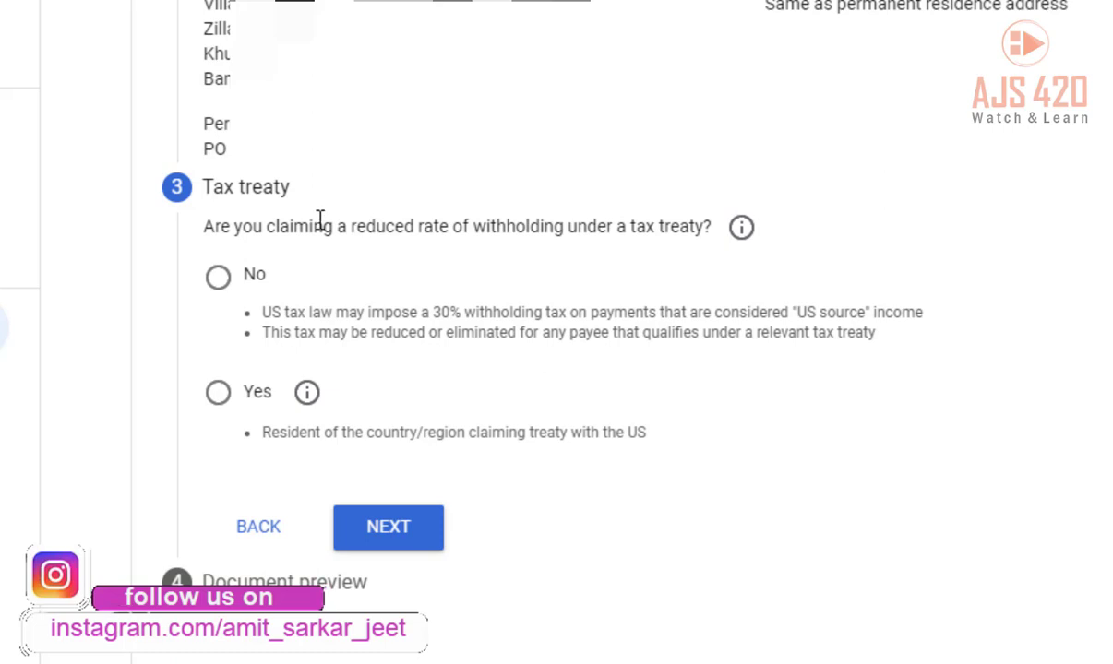
{"action": "left_click", "coordinate": [219, 395]}
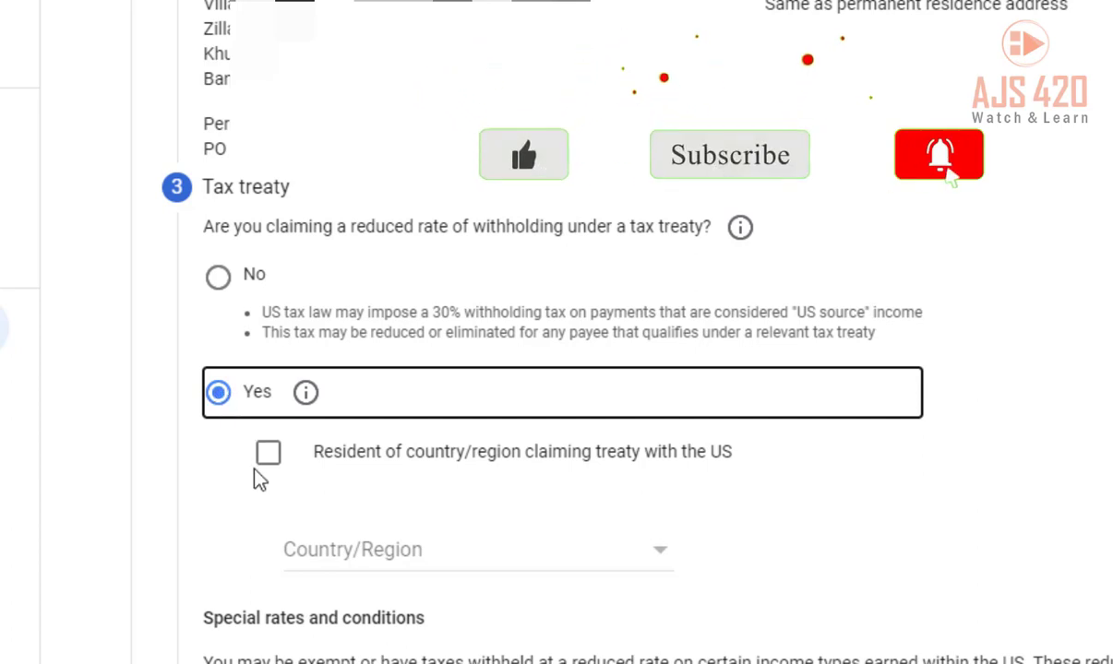
{"action": "scroll", "coordinate": [260, 480], "scroll_direction": "up", "scroll_amount": 3}
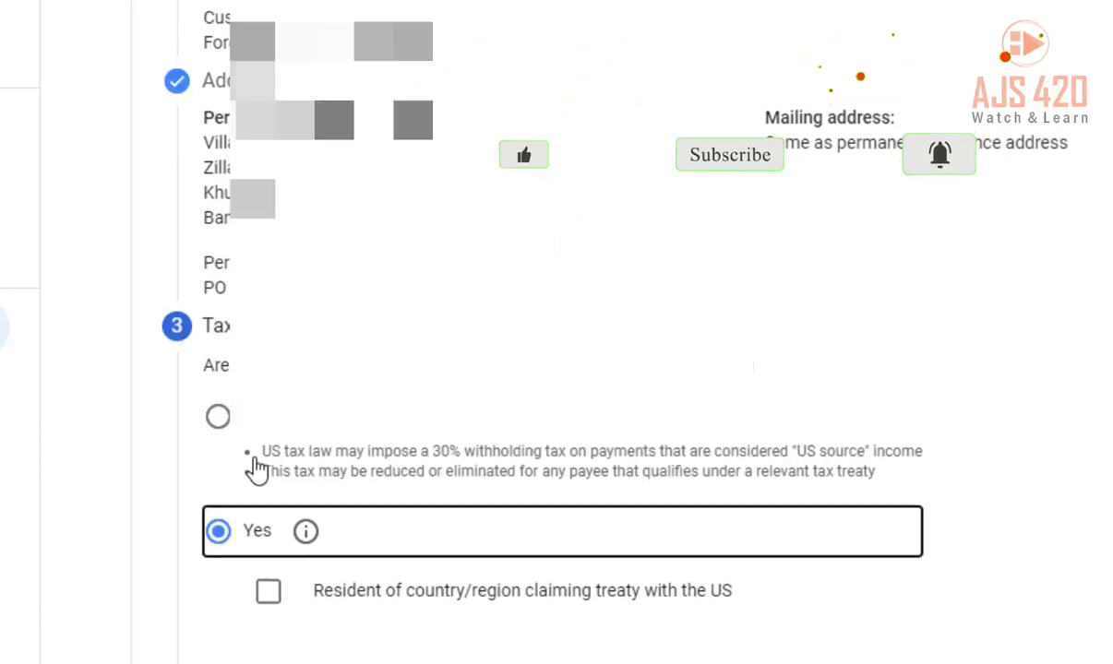
{"action": "scroll", "coordinate": [258, 443], "scroll_direction": "down", "scroll_amount": 3}
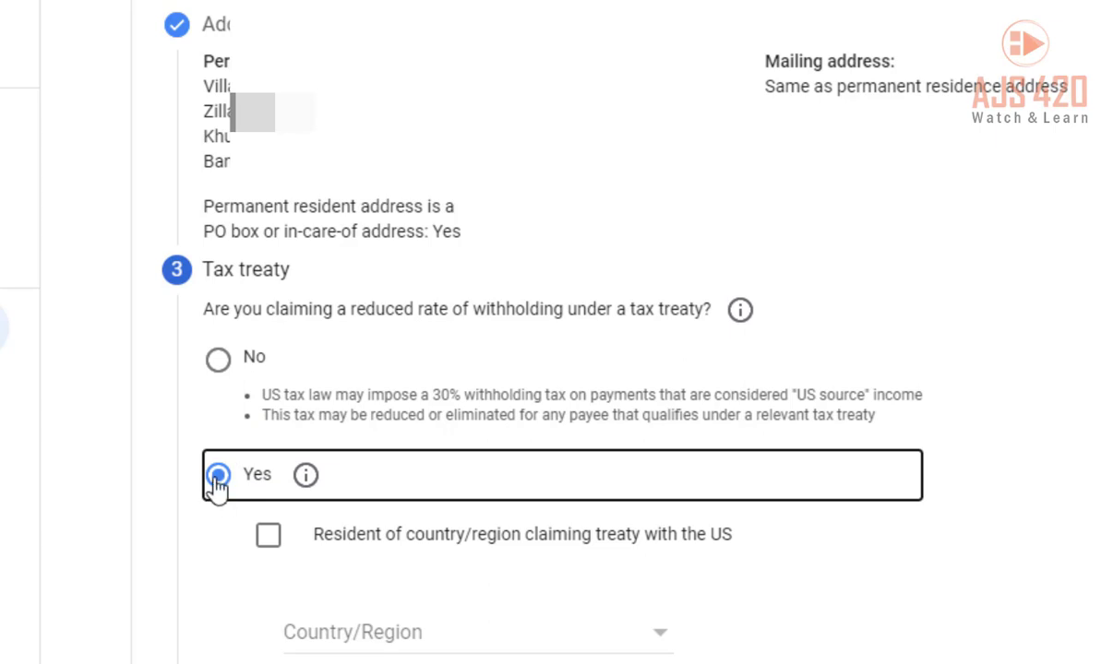
{"action": "left_click", "coordinate": [220, 364]}
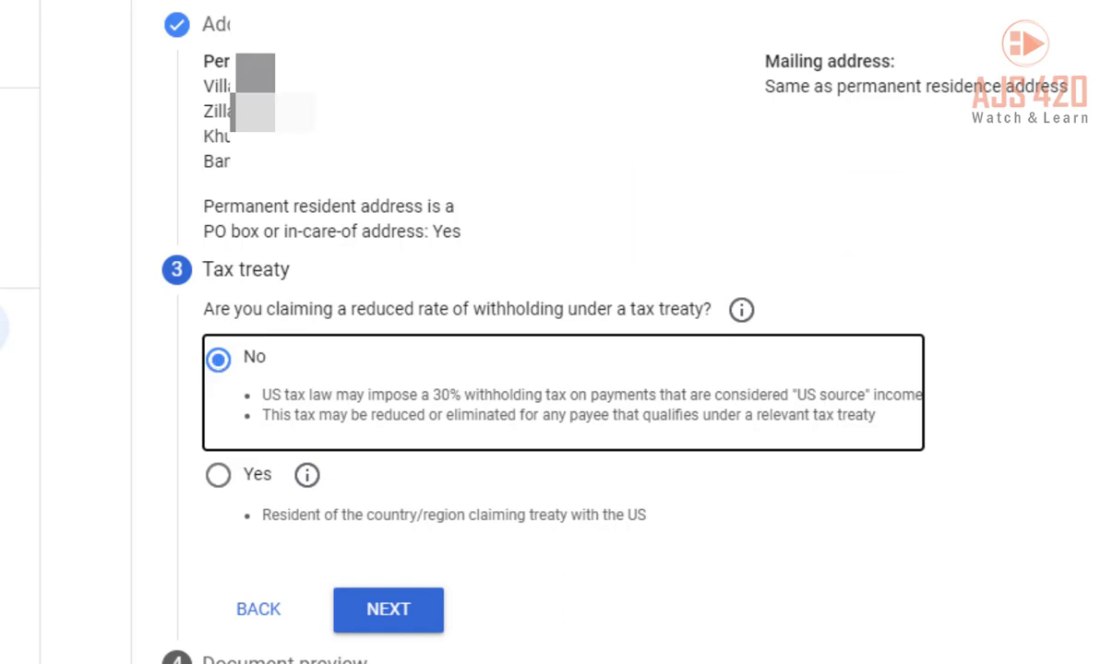
Step: Claim a reduced withholding rate under a tax treaty and certify residency in the treaty country, Bangladesh
{"action": "left_click", "coordinate": [220, 478]}
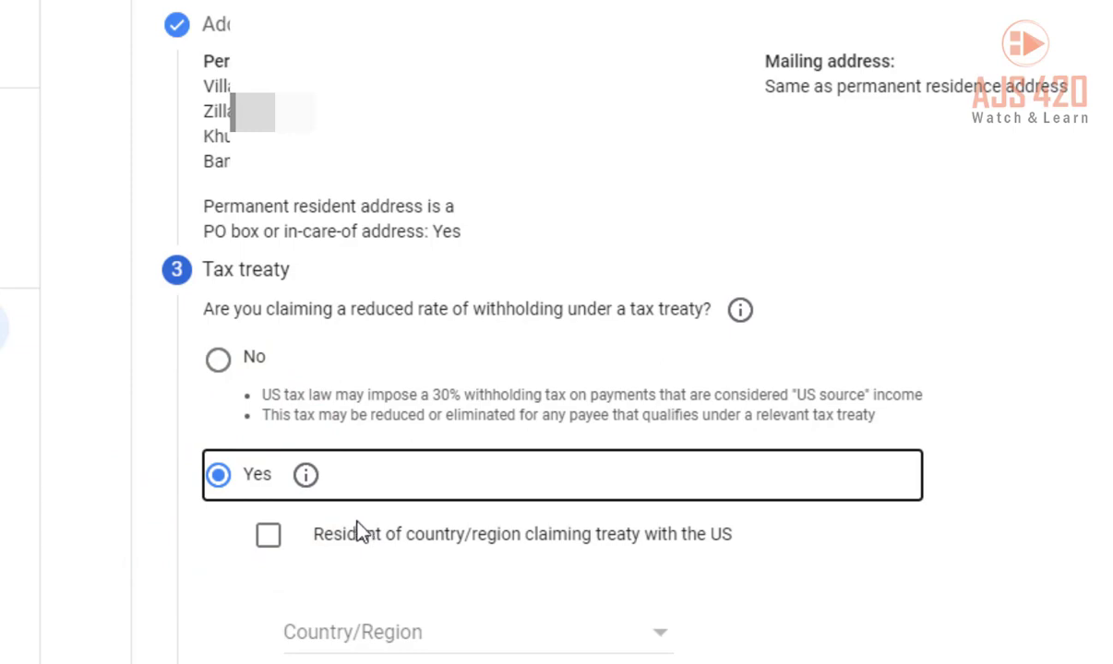
{"action": "left_click", "coordinate": [268, 536]}
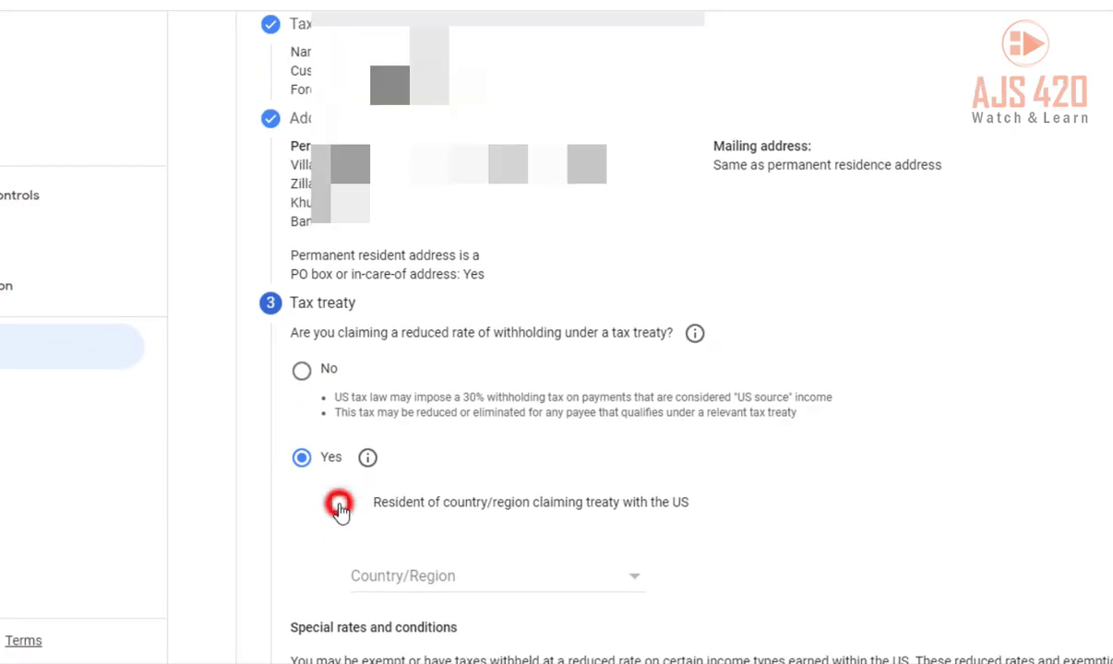
{"action": "scroll", "coordinate": [417, 209], "scroll_direction": "down", "scroll_amount": 4}
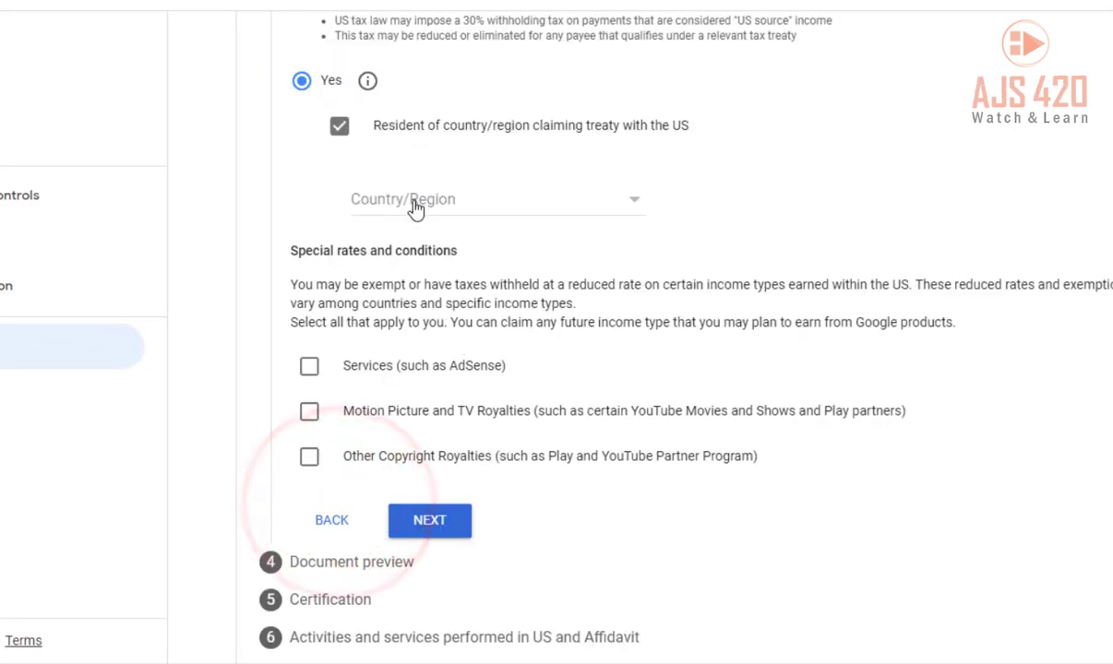
{"action": "left_click", "coordinate": [383, 207]}
{"action": "left_click", "coordinate": [349, 199]}
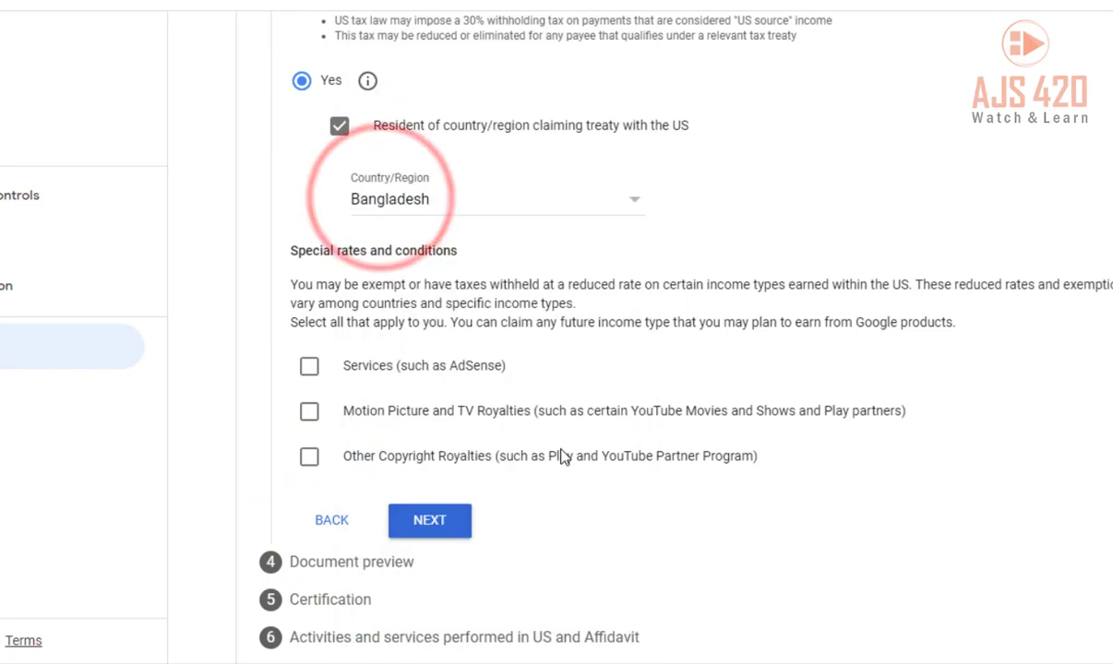
Step: Claim Services income under Article 7 and paragraph 1 at the 0% reduced treaty rate, and check its treaty-terms reason
{"action": "left_click", "coordinate": [309, 369]}
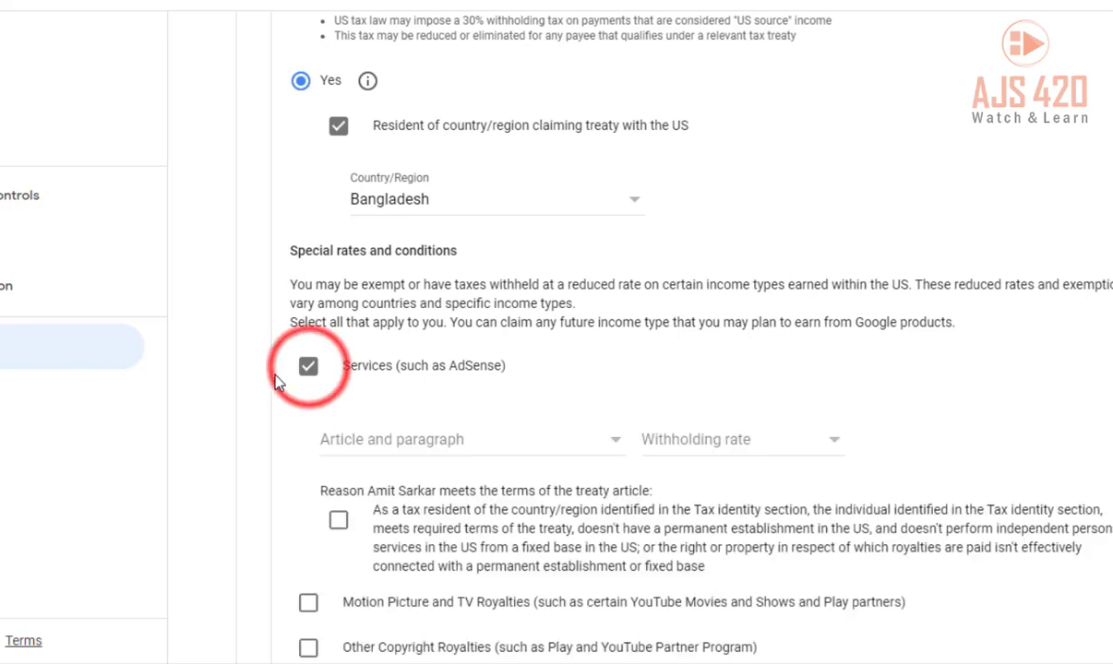
{"action": "left_click", "coordinate": [364, 447]}
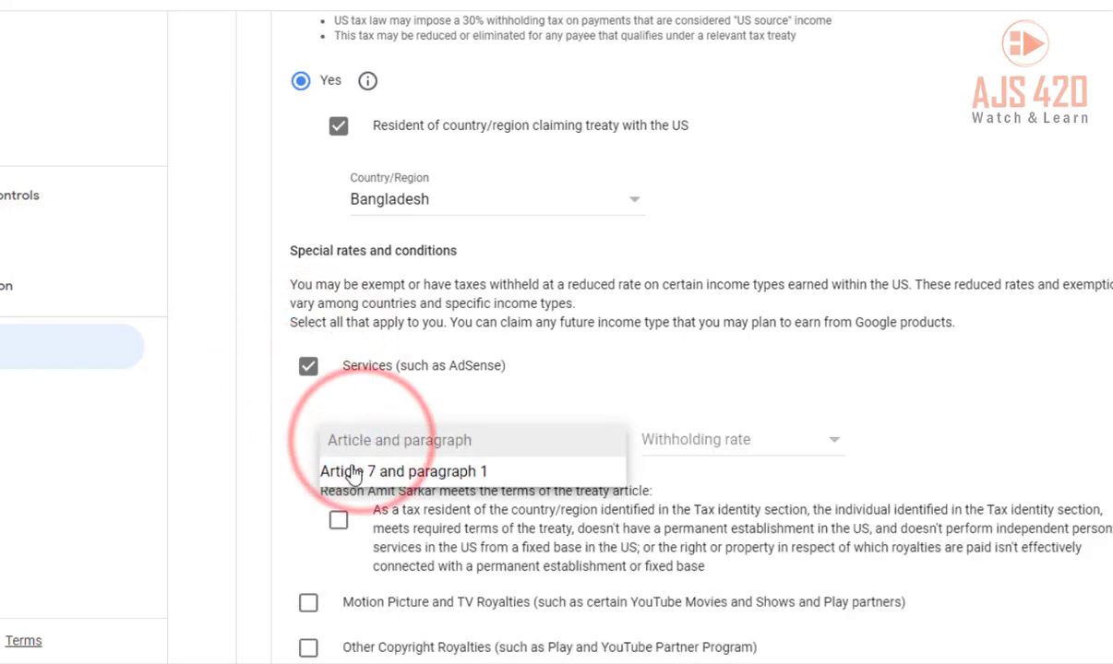
{"action": "left_click", "coordinate": [361, 469]}
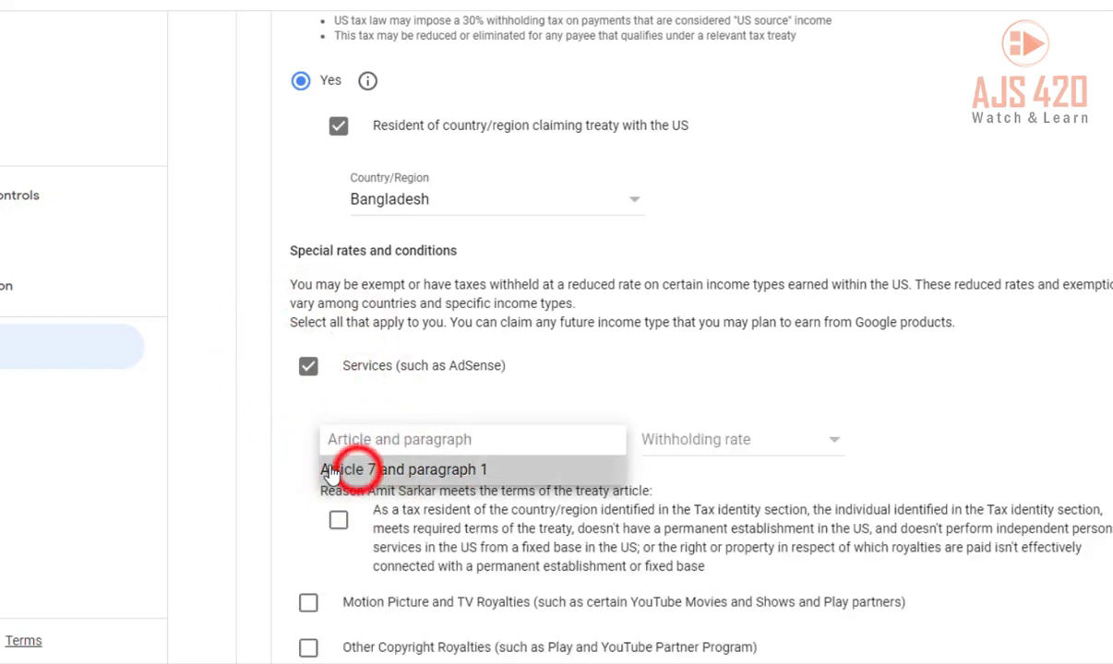
{"action": "left_click", "coordinate": [696, 441]}
{"action": "left_click", "coordinate": [703, 472]}
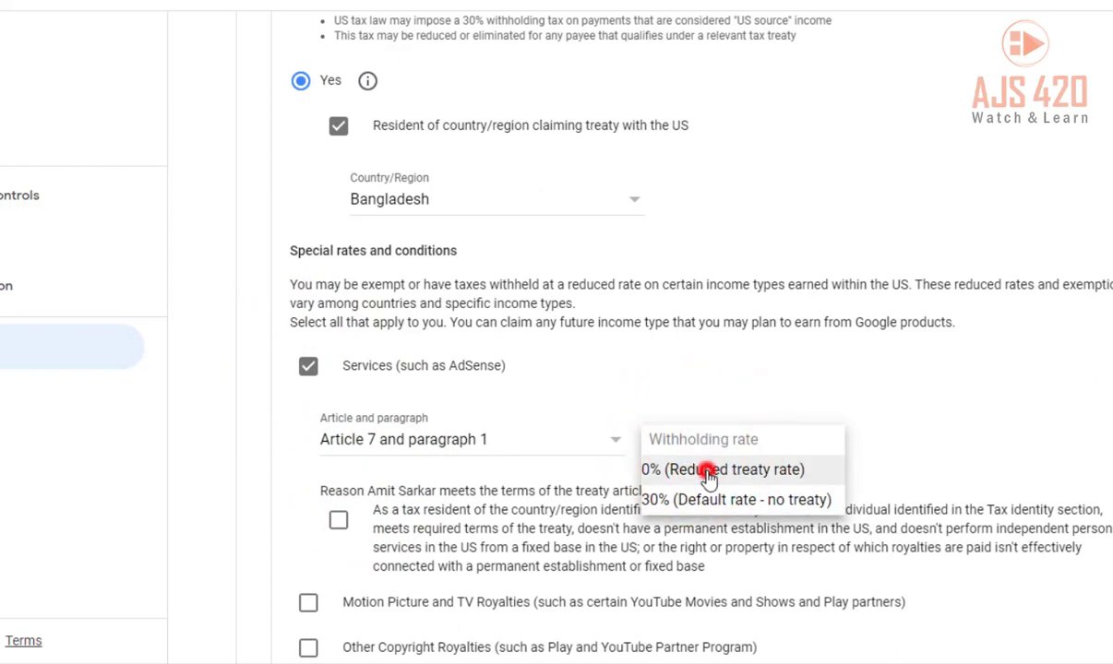
{"action": "scroll", "coordinate": [573, 457], "scroll_direction": "down", "scroll_amount": 1}
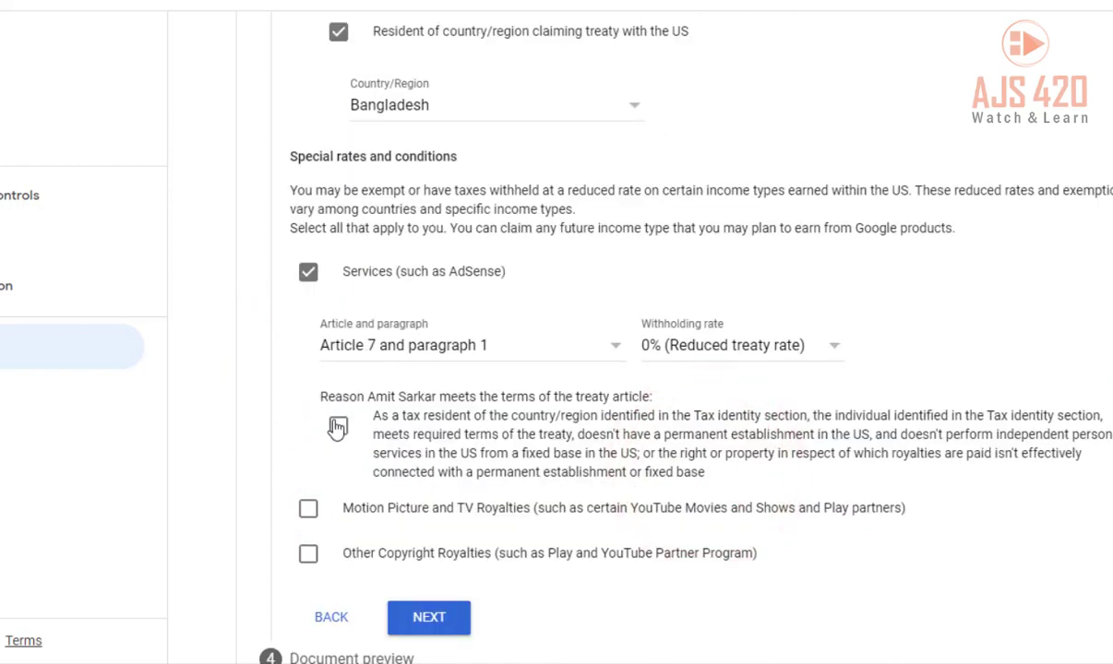
{"action": "left_click", "coordinate": [338, 426]}
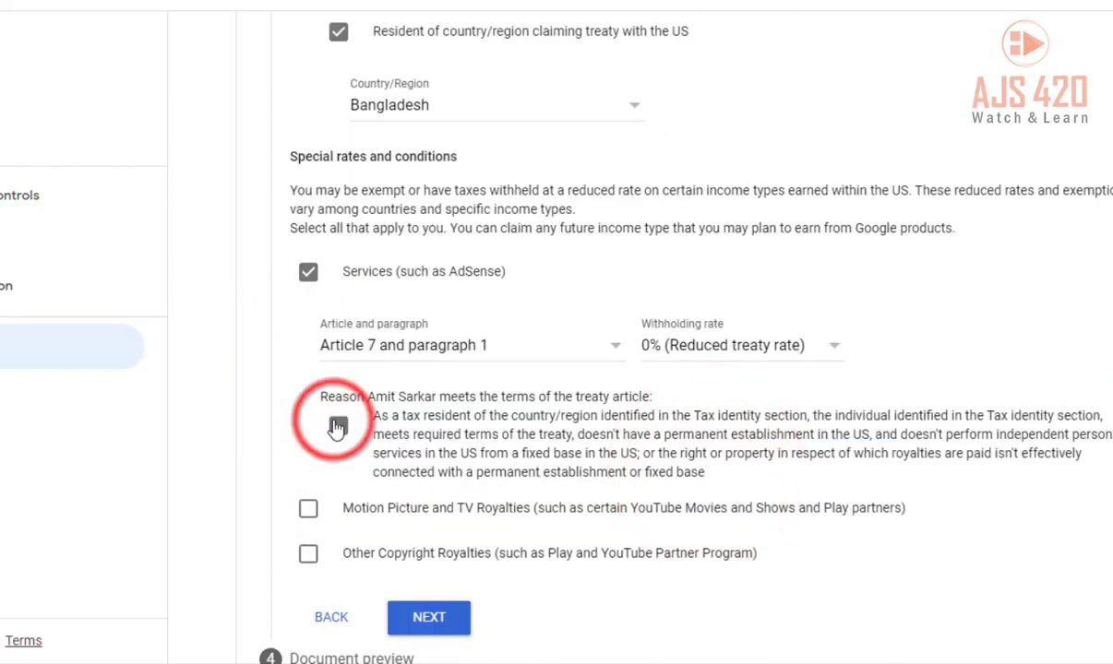
Step: Claim Motion Picture and TV Royalties under Article 12 and paragraph 2 at the 10% reduced treaty rate, and check its treaty-terms reason
{"action": "left_click", "coordinate": [308, 510]}
{"action": "scroll", "coordinate": [342, 499], "scroll_direction": "down", "scroll_amount": 1}
{"action": "left_click", "coordinate": [366, 489]}
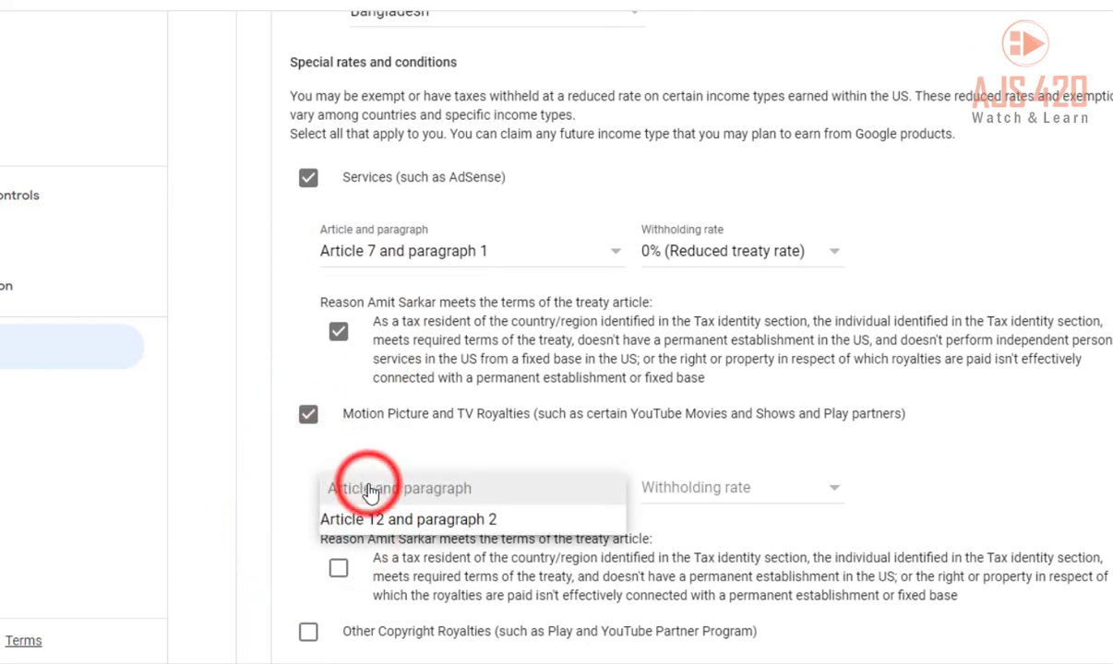
{"action": "left_click", "coordinate": [370, 518]}
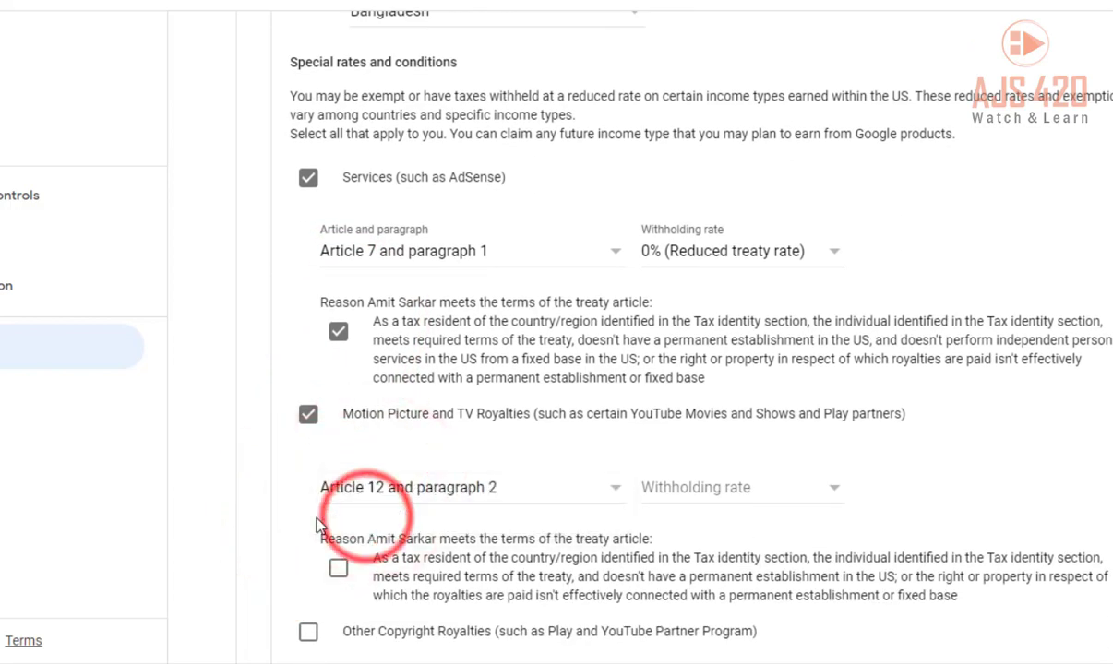
{"action": "left_click", "coordinate": [698, 493]}
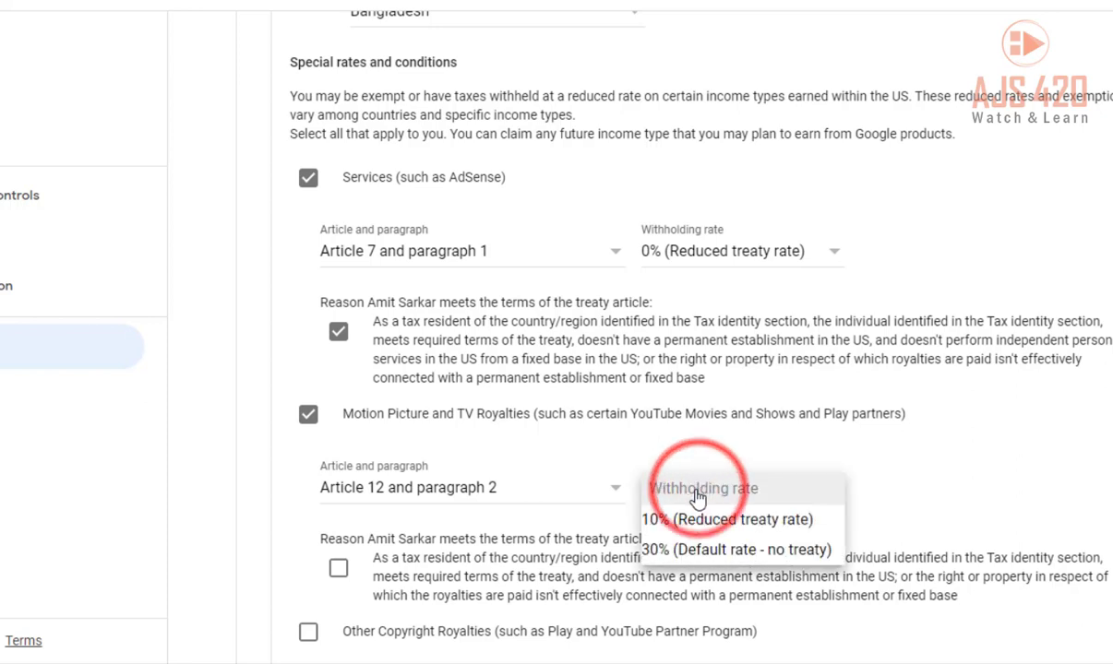
{"action": "left_click", "coordinate": [680, 520]}
{"action": "left_click", "coordinate": [338, 569]}
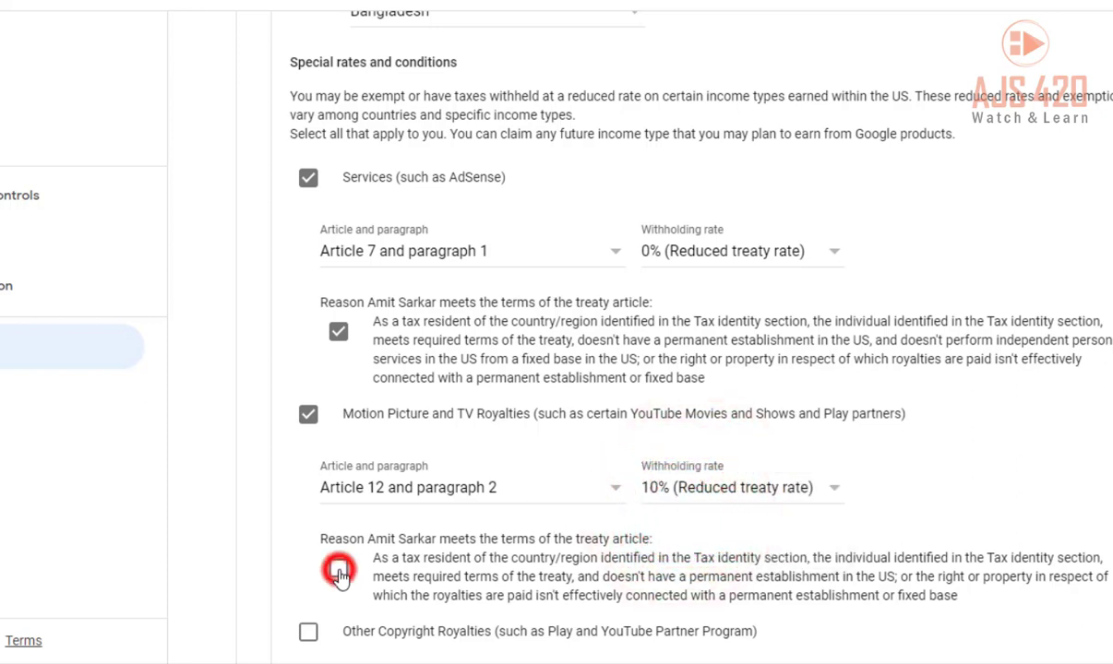
Step: Claim Other Copyright Royalties under Article 12 and paragraph 2 at the 10% reduced treaty rate
{"action": "scroll", "coordinate": [363, 566], "scroll_direction": "down", "scroll_amount": 1}
{"action": "left_click", "coordinate": [308, 538]}
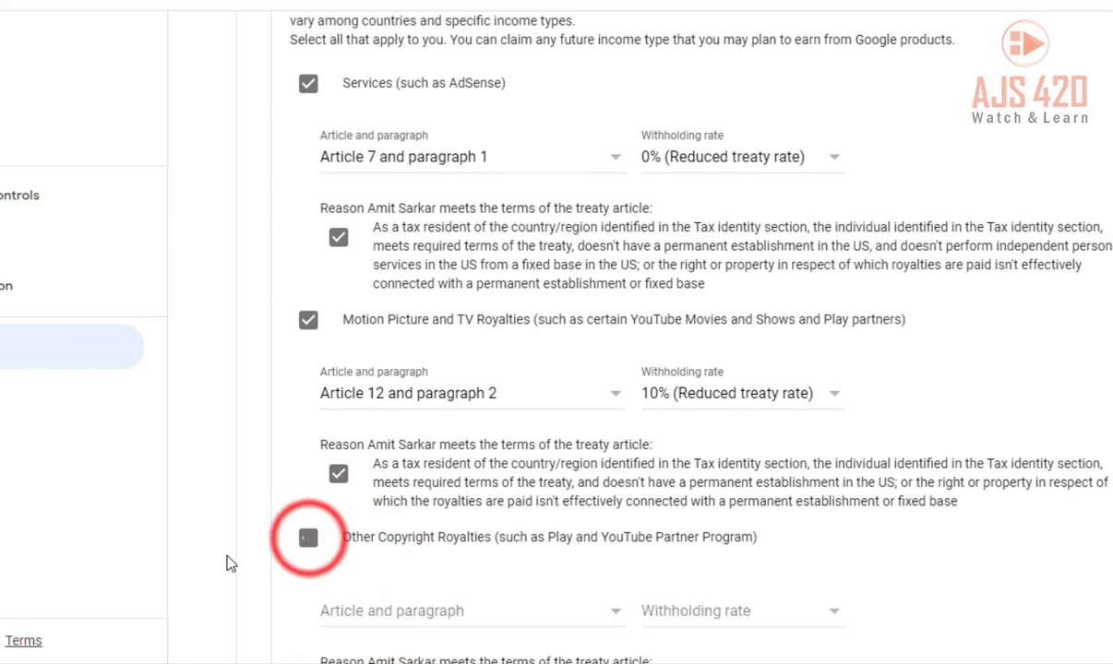
{"action": "left_click", "coordinate": [367, 610]}
{"action": "left_click", "coordinate": [378, 640]}
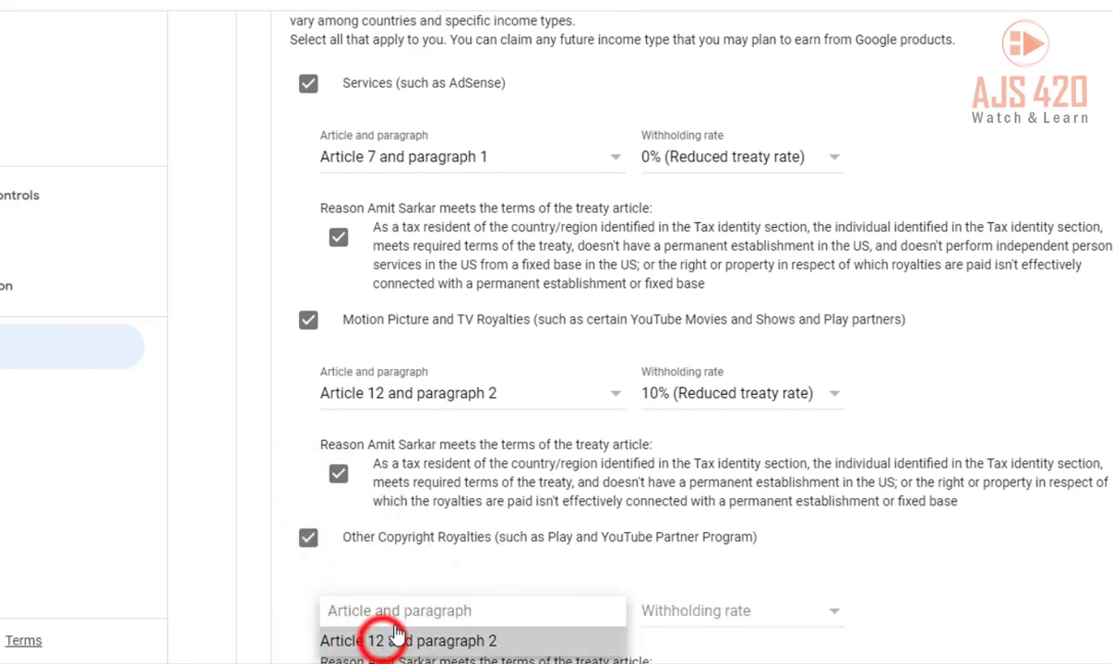
{"action": "scroll", "coordinate": [440, 588], "scroll_direction": "down", "scroll_amount": 1}
{"action": "left_click", "coordinate": [668, 524]}
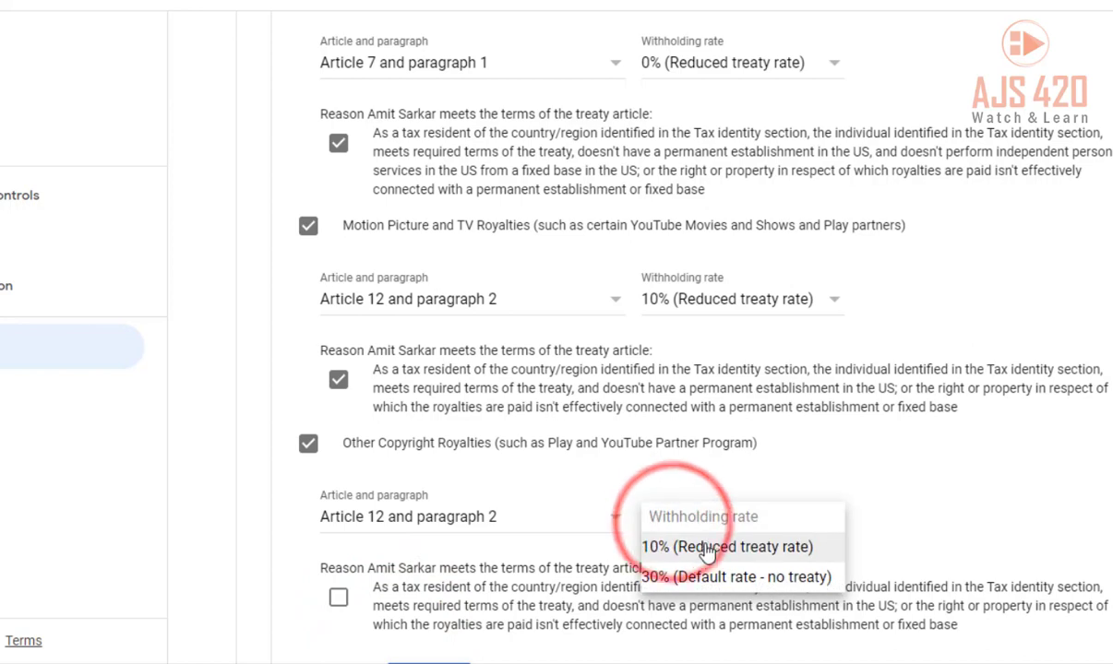
{"action": "left_click", "coordinate": [718, 549]}
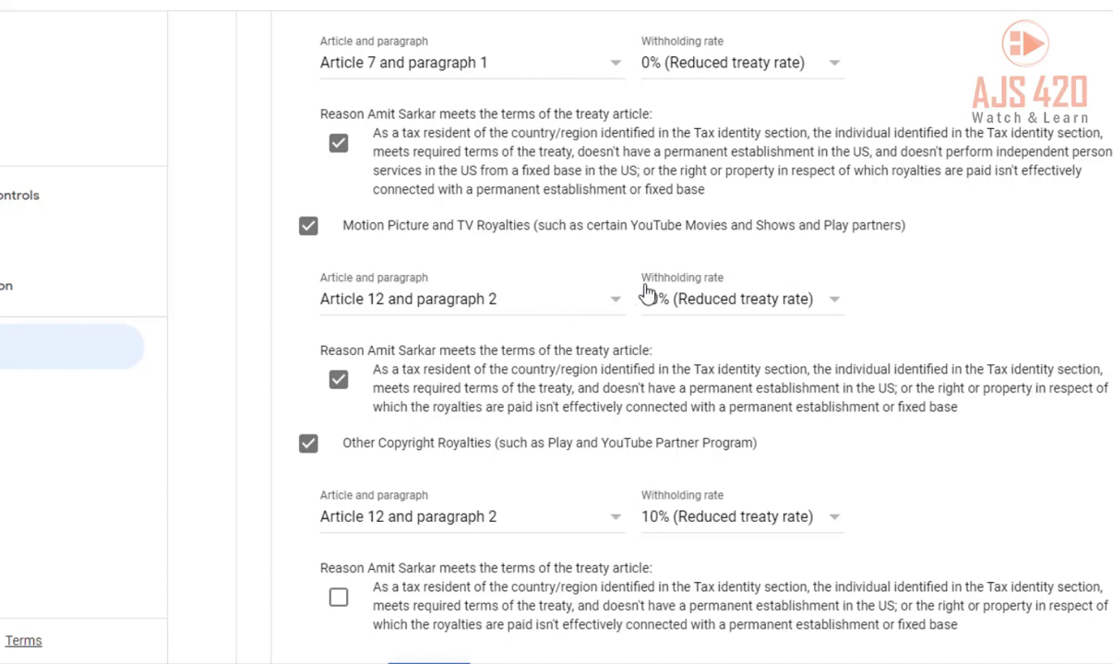
Step: Review the treaty claims, check the treaty-terms reason for Other Copyright Royalties and continue to the document preview
{"action": "scroll", "coordinate": [649, 299], "scroll_direction": "up", "scroll_amount": 2}
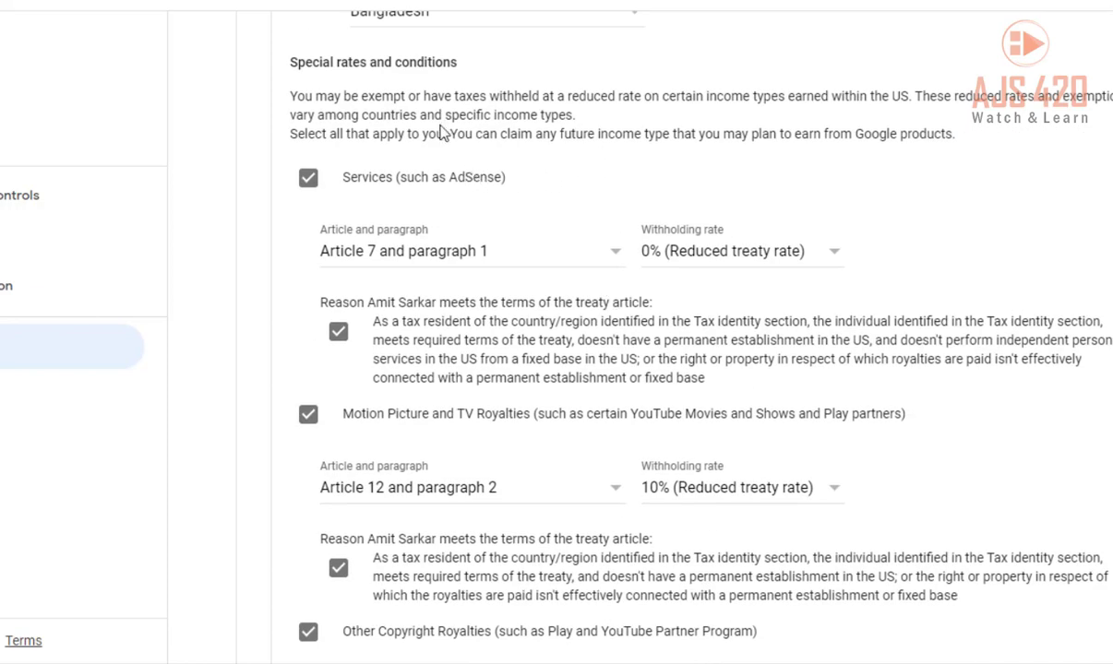
{"action": "scroll", "coordinate": [452, 133], "scroll_direction": "up", "scroll_amount": 4}
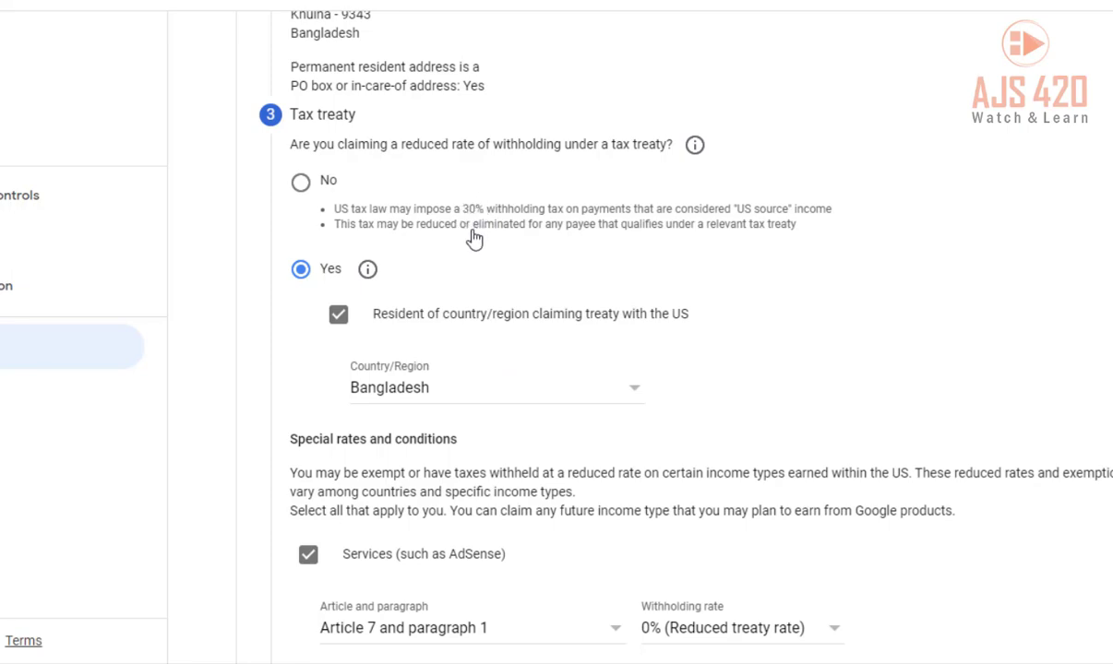
{"action": "scroll", "coordinate": [552, 304], "scroll_direction": "down", "scroll_amount": 4}
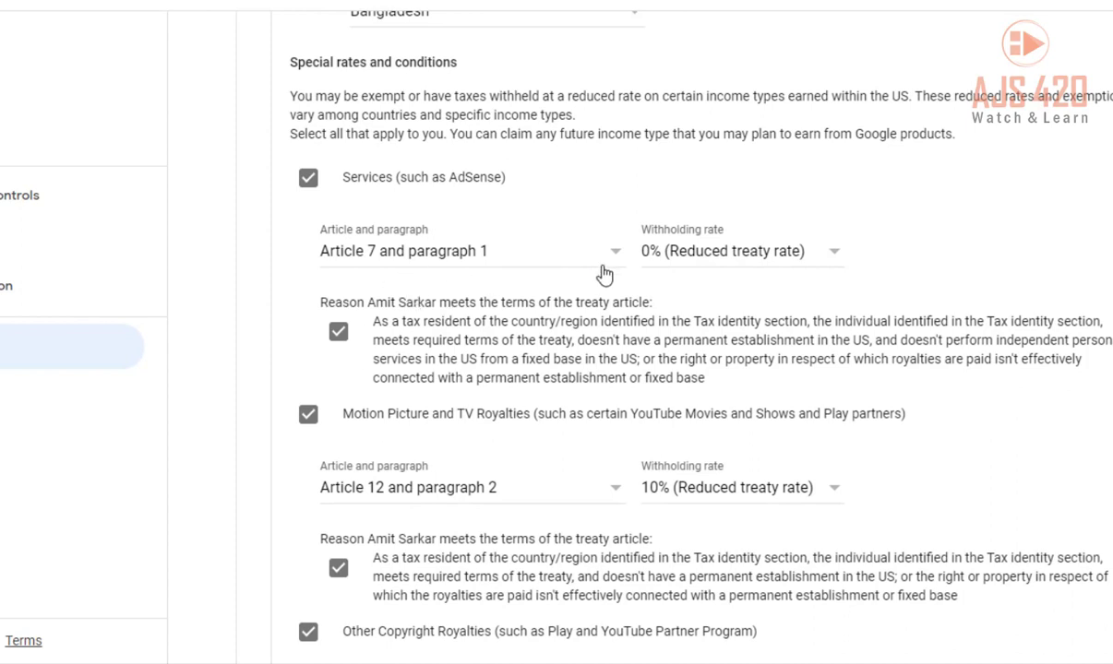
{"action": "scroll", "coordinate": [655, 263], "scroll_direction": "down", "scroll_amount": 2}
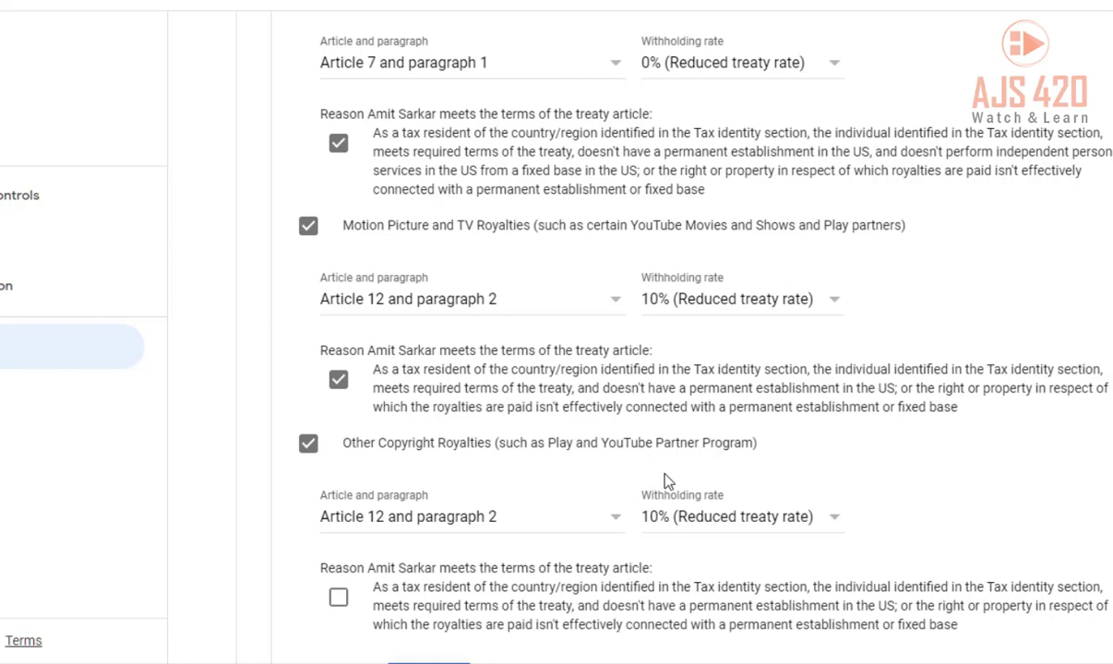
{"action": "scroll", "coordinate": [666, 475], "scroll_direction": "down", "scroll_amount": 1}
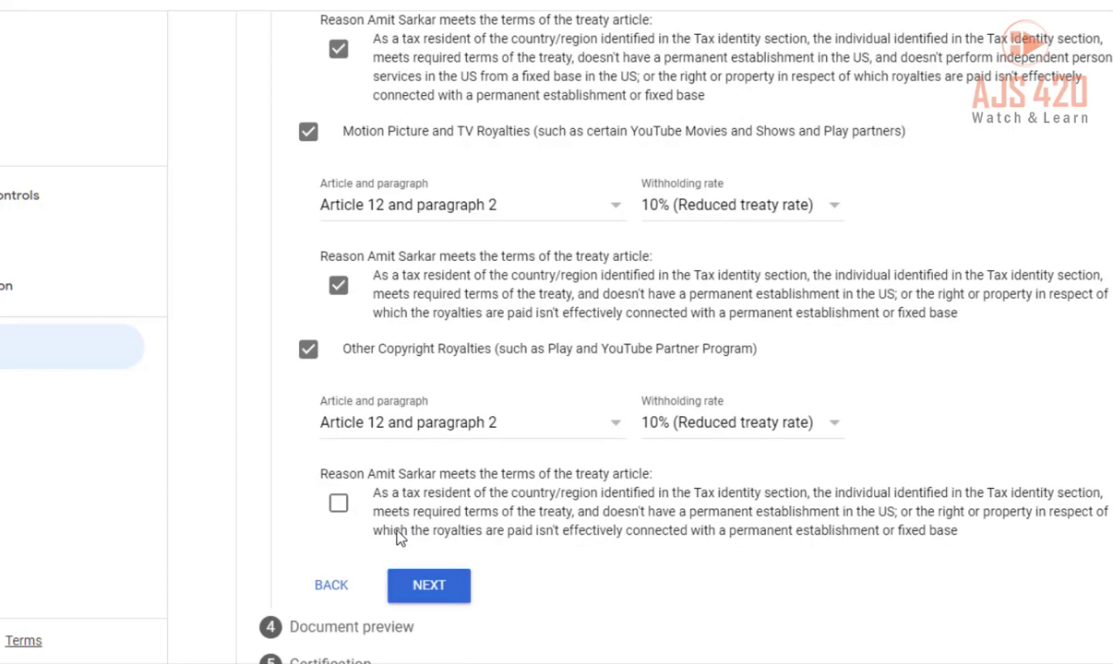
{"action": "left_click", "coordinate": [338, 506]}
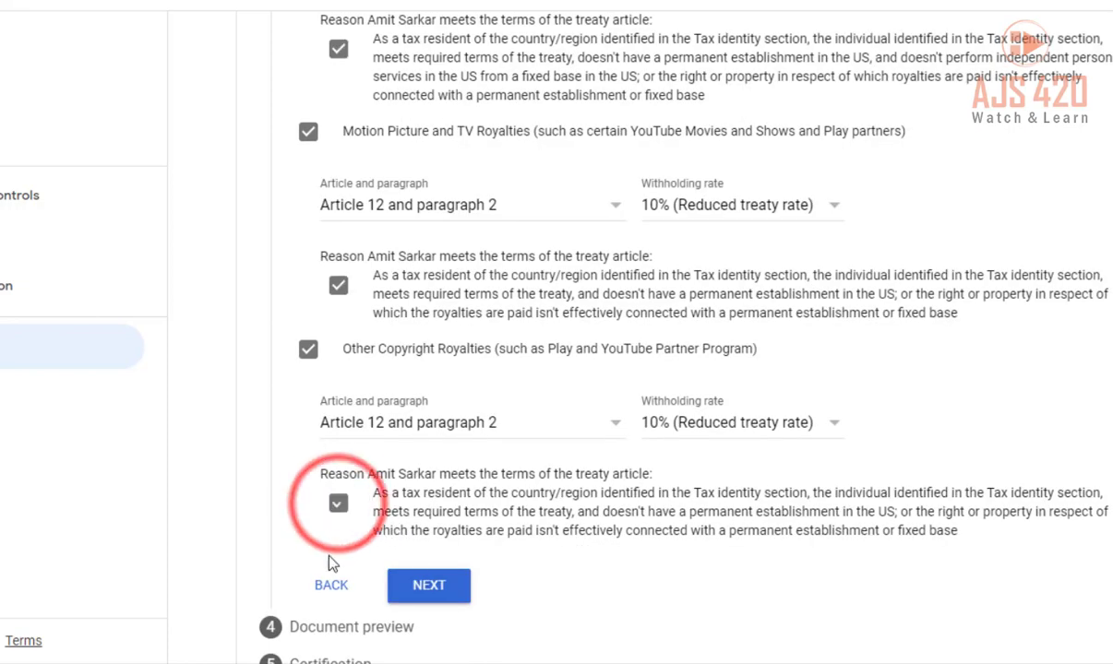
{"action": "left_click", "coordinate": [429, 587]}
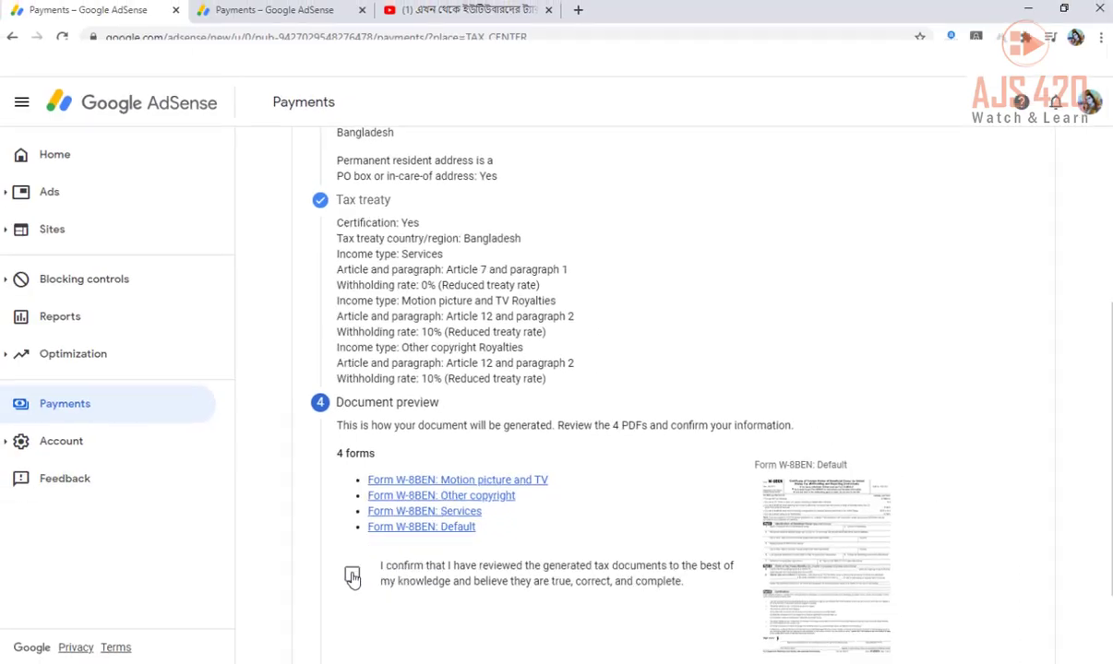
Step: Confirm the review of the generated tax documents and certify the form on your own behalf with the full legal name as signature
{"action": "left_click", "coordinate": [354, 575]}
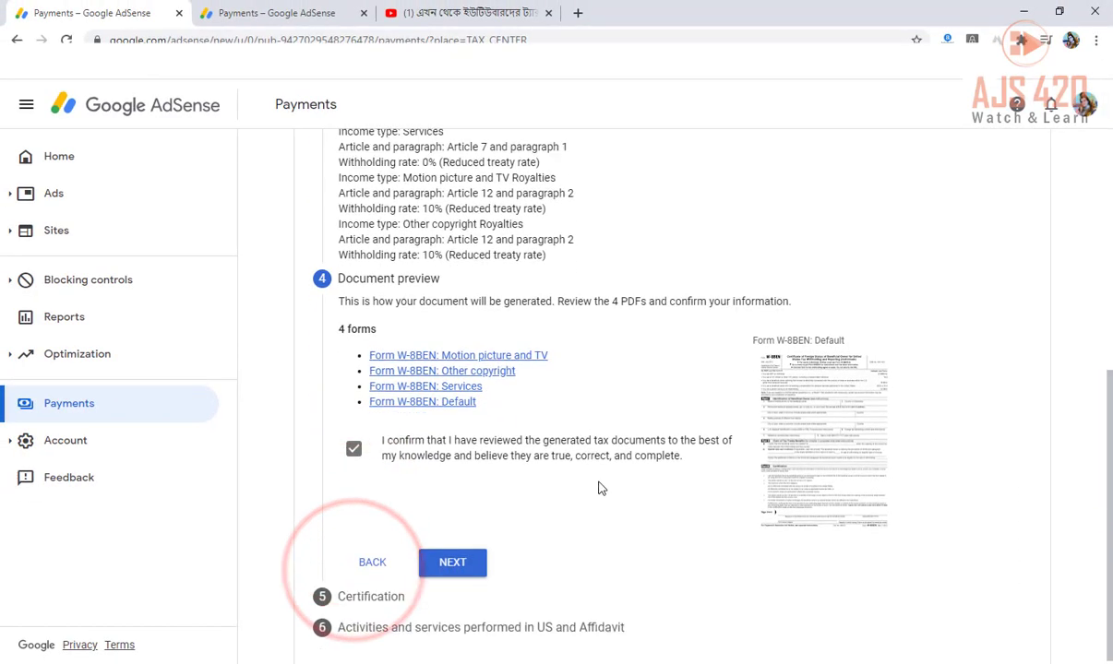
{"action": "left_click", "coordinate": [452, 558]}
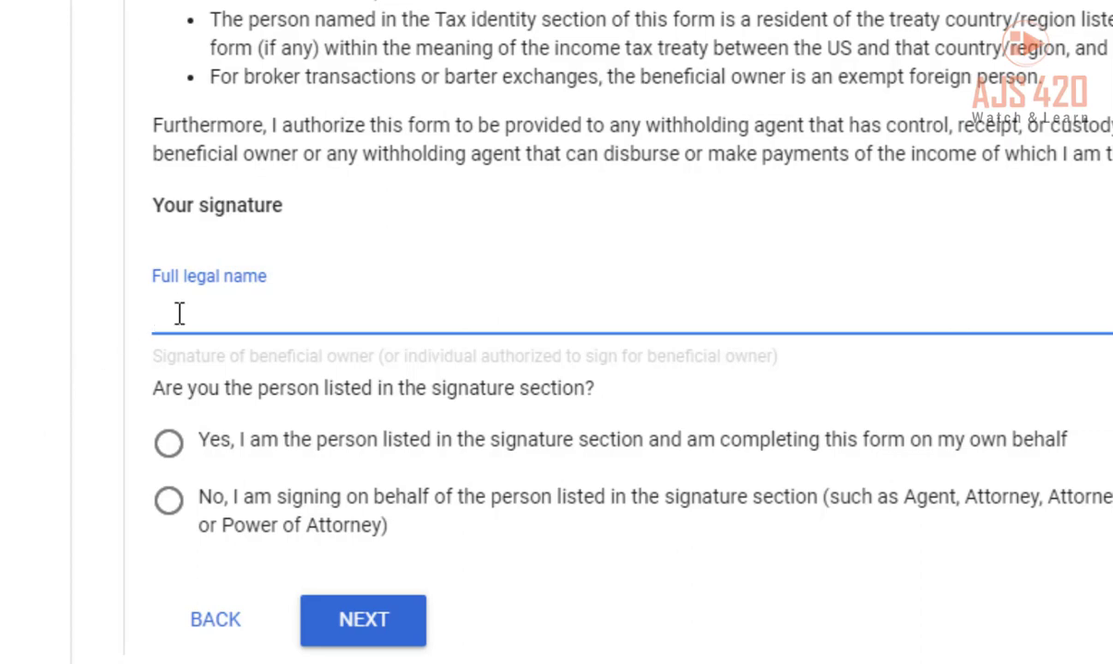
{"action": "type", "text": "A"}
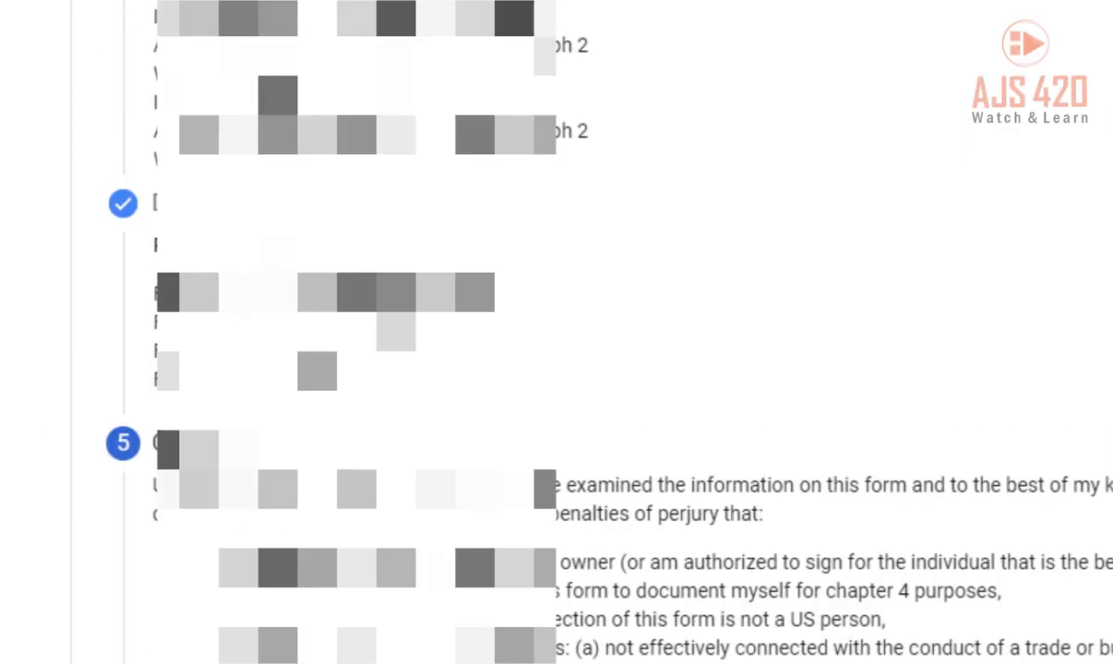
{"action": "scroll", "coordinate": [554, 332], "scroll_direction": "up", "scroll_amount": 10}
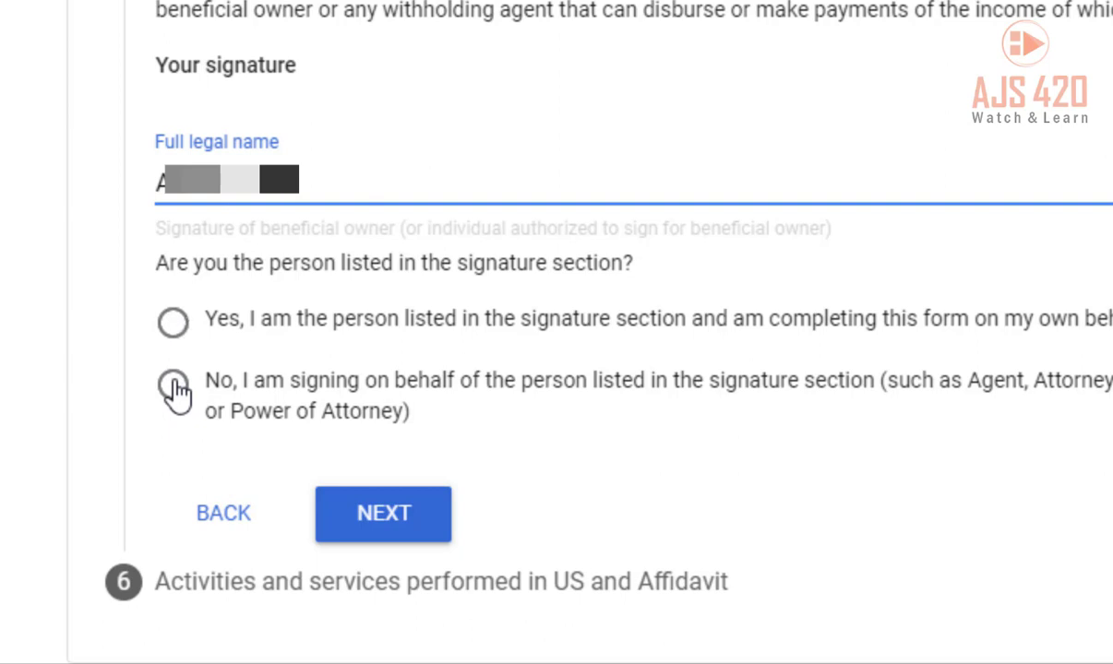
{"action": "left_click_drag", "start_coordinate": [288, 168], "coordinate": [149, 179]}
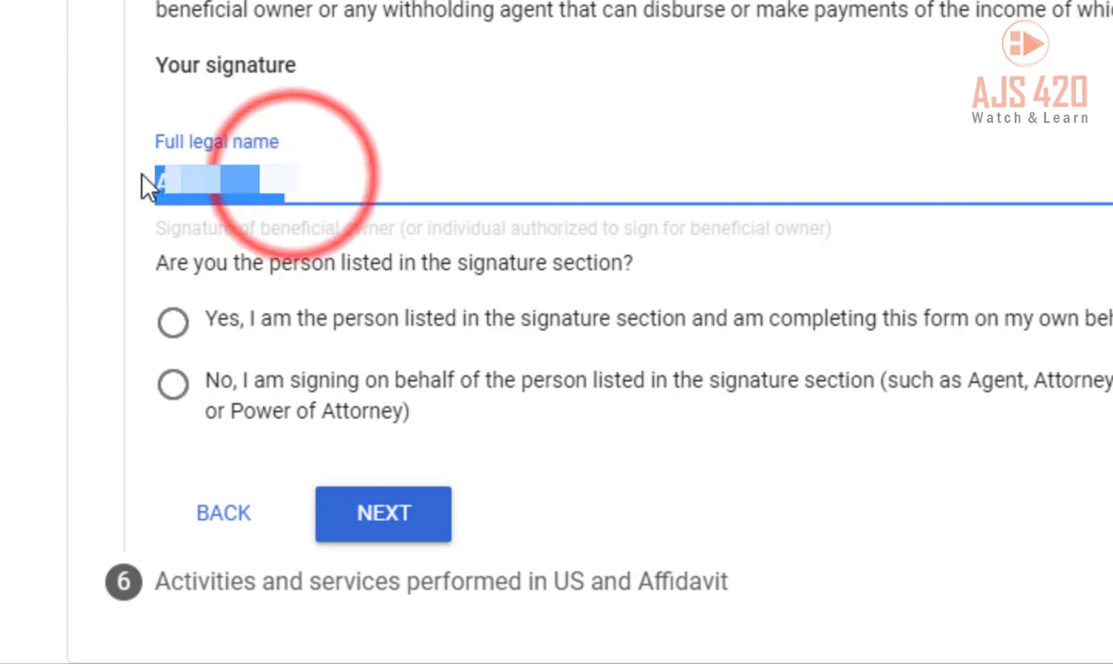
{"action": "left_click", "coordinate": [199, 176]}
{"action": "left_click", "coordinate": [172, 324]}
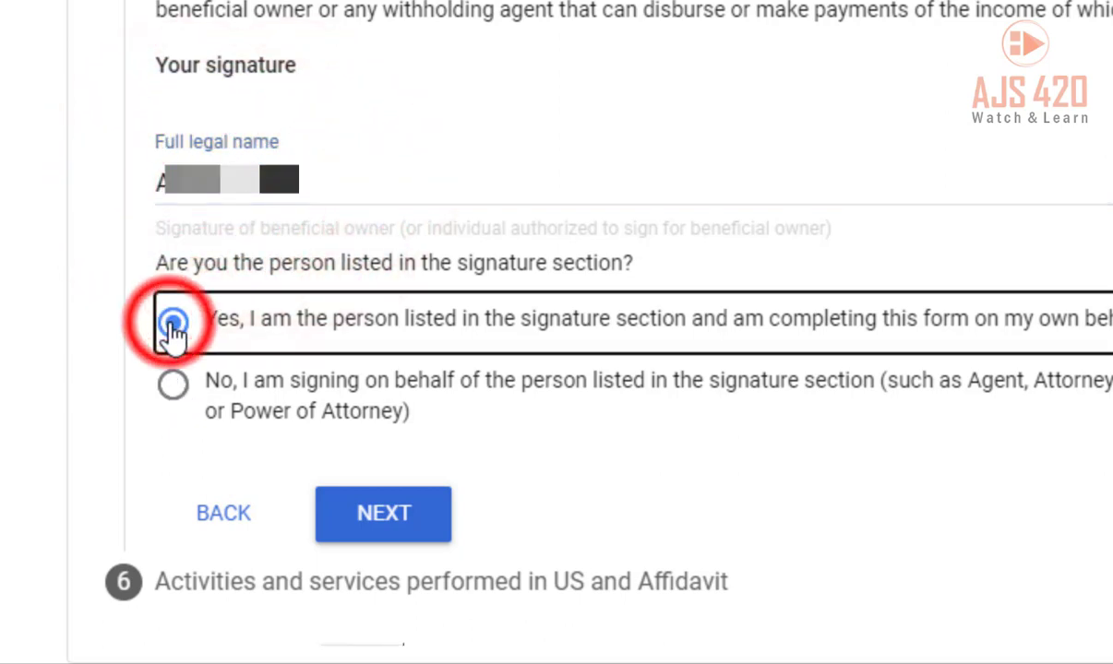
{"action": "left_click", "coordinate": [400, 523]}
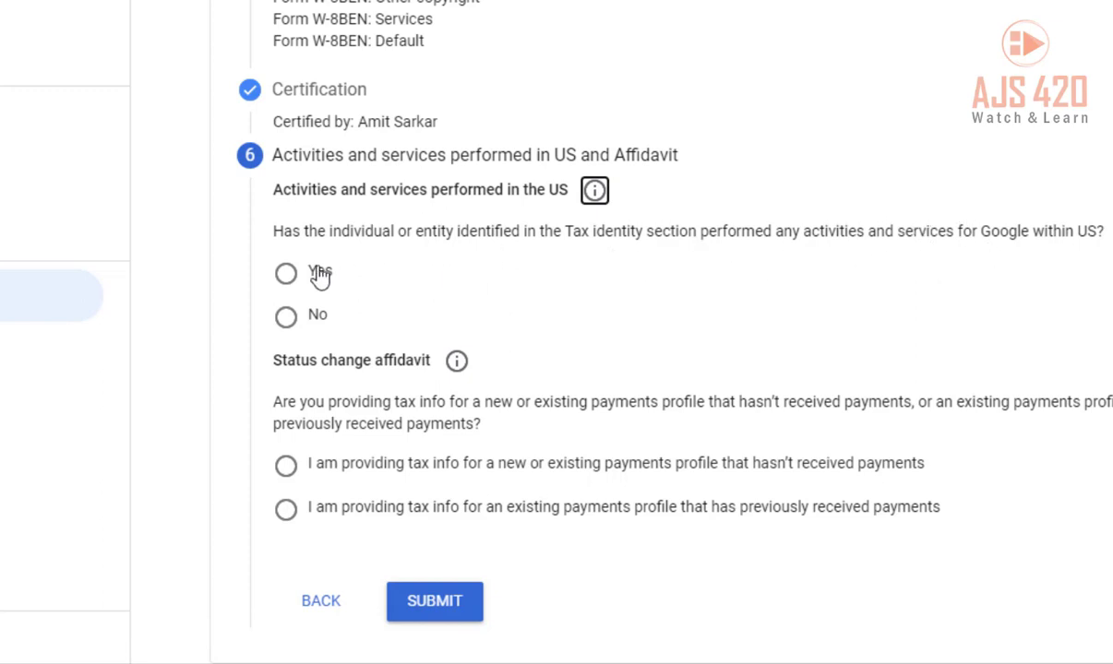
Step: Answer No to activities and services performed within the US and certify that the services are performed solely outside the US
{"action": "left_click", "coordinate": [286, 319]}
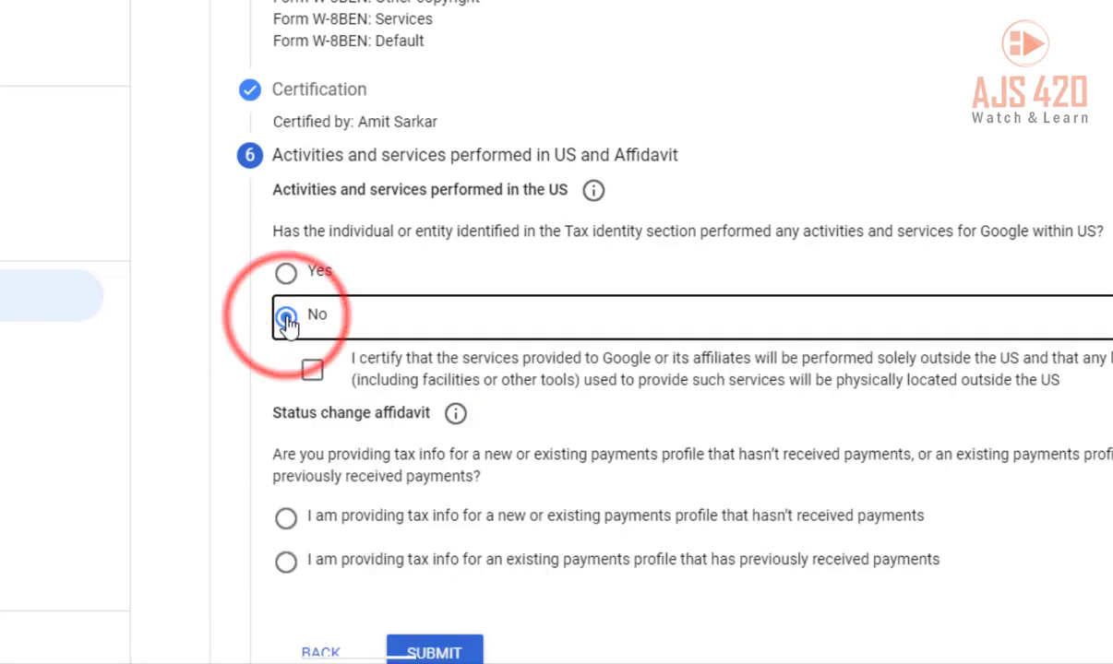
{"action": "left_click", "coordinate": [313, 371]}
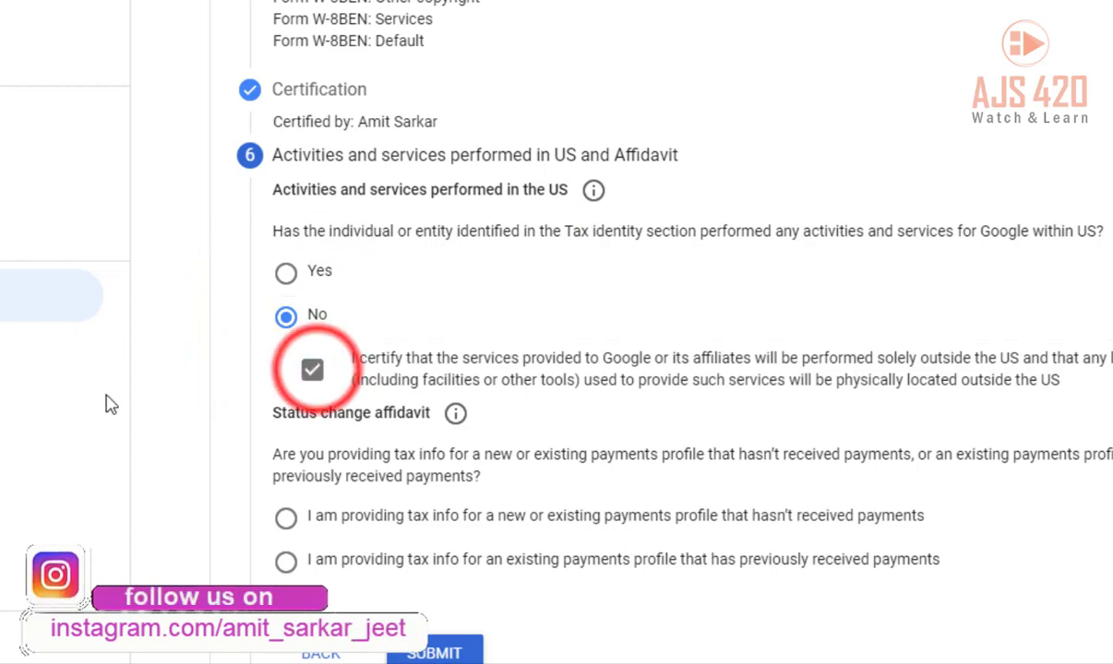
{"action": "scroll", "coordinate": [395, 365], "scroll_direction": "down", "scroll_amount": 1}
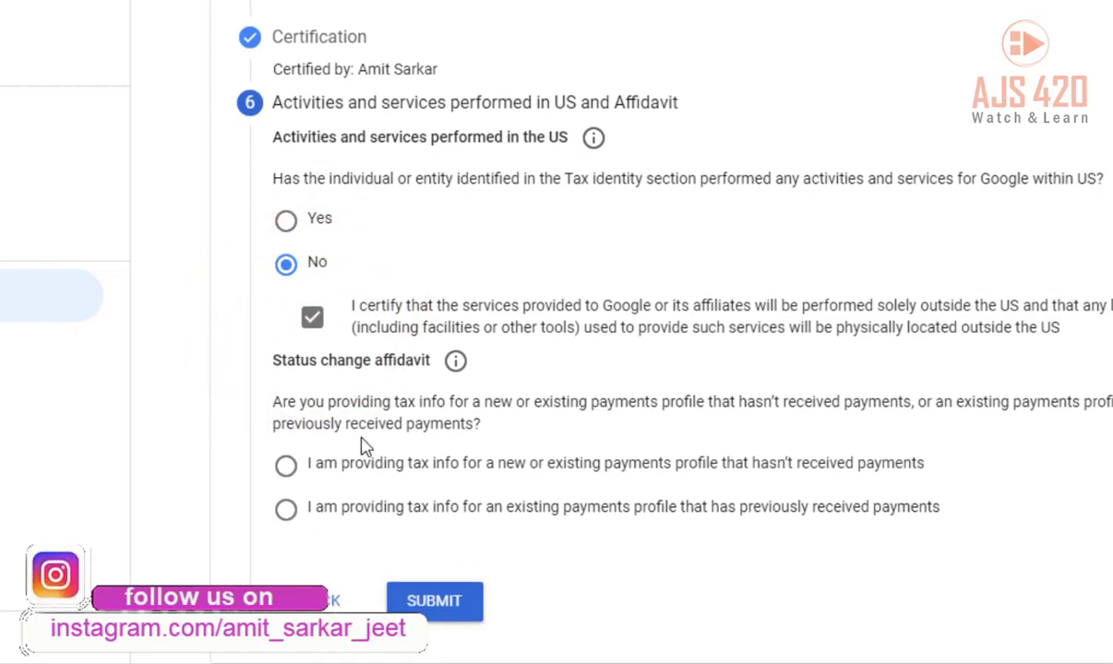
{"action": "left_click_drag", "start_coordinate": [758, 466], "coordinate": [923, 470]}
{"action": "left_click", "coordinate": [785, 469]}
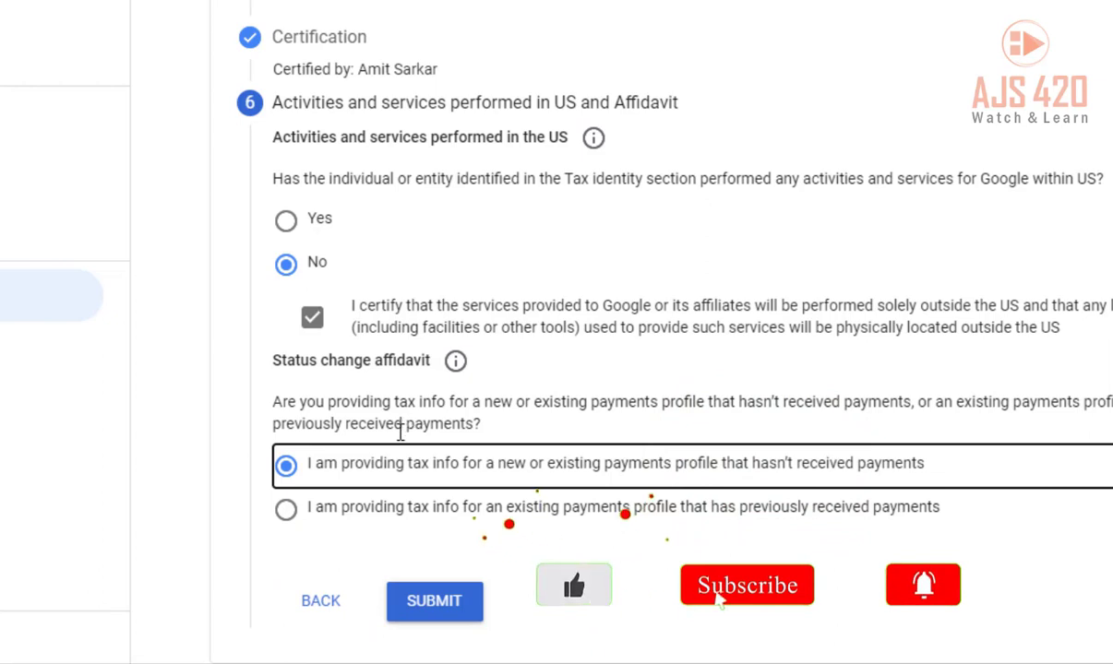
{"action": "left_click", "coordinate": [290, 467]}
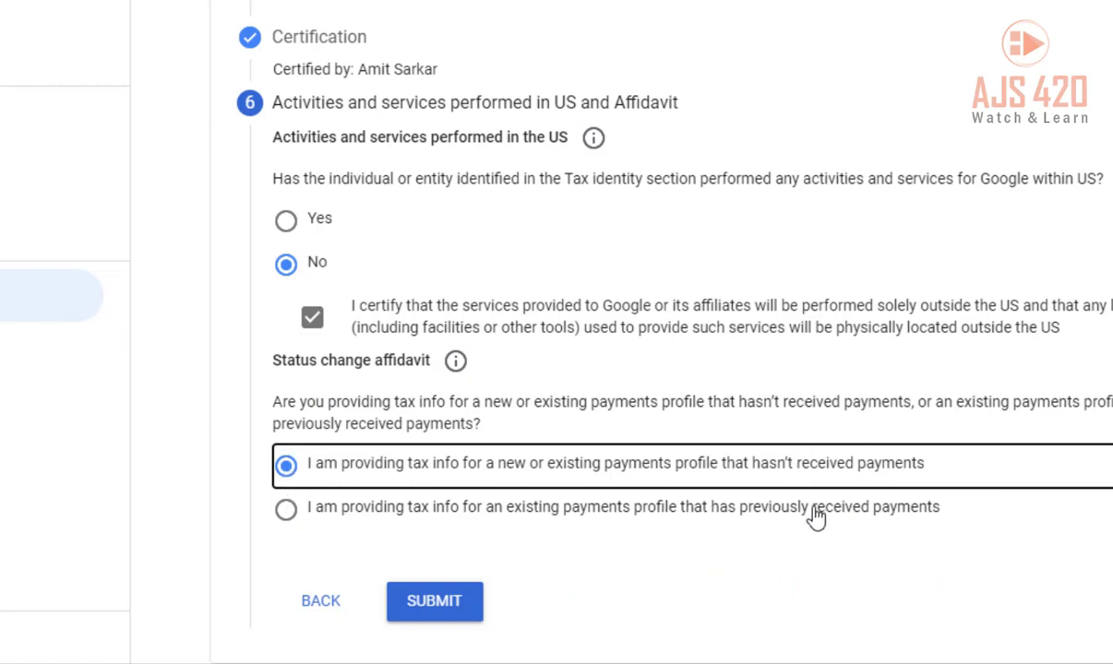
{"action": "left_click_drag", "start_coordinate": [818, 513], "coordinate": [783, 526]}
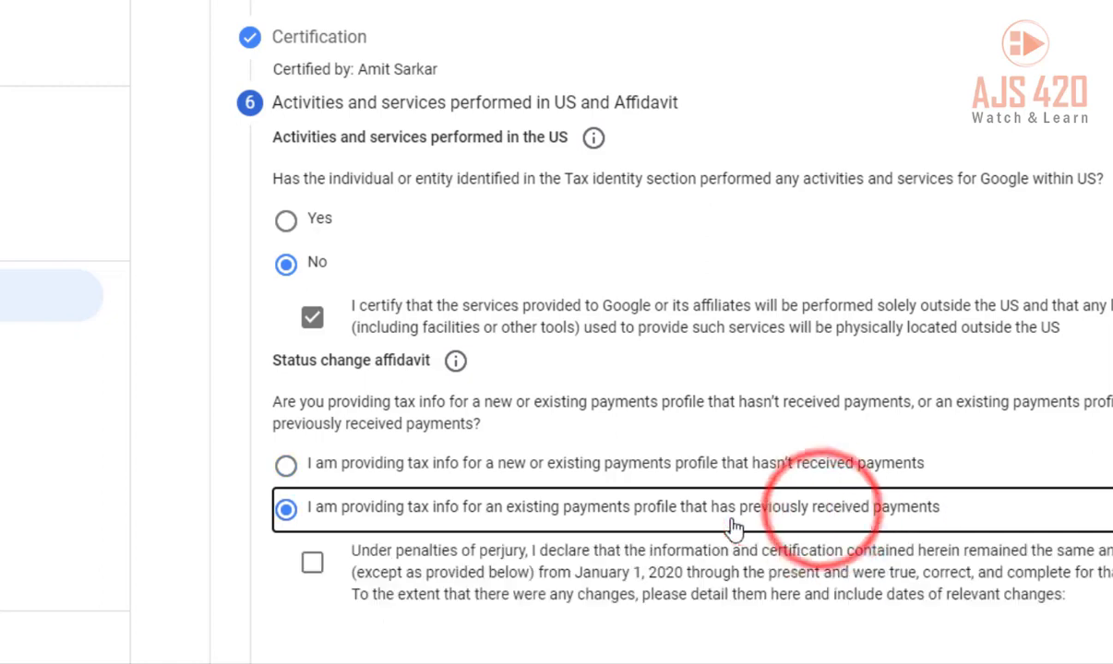
{"action": "left_click", "coordinate": [485, 507]}
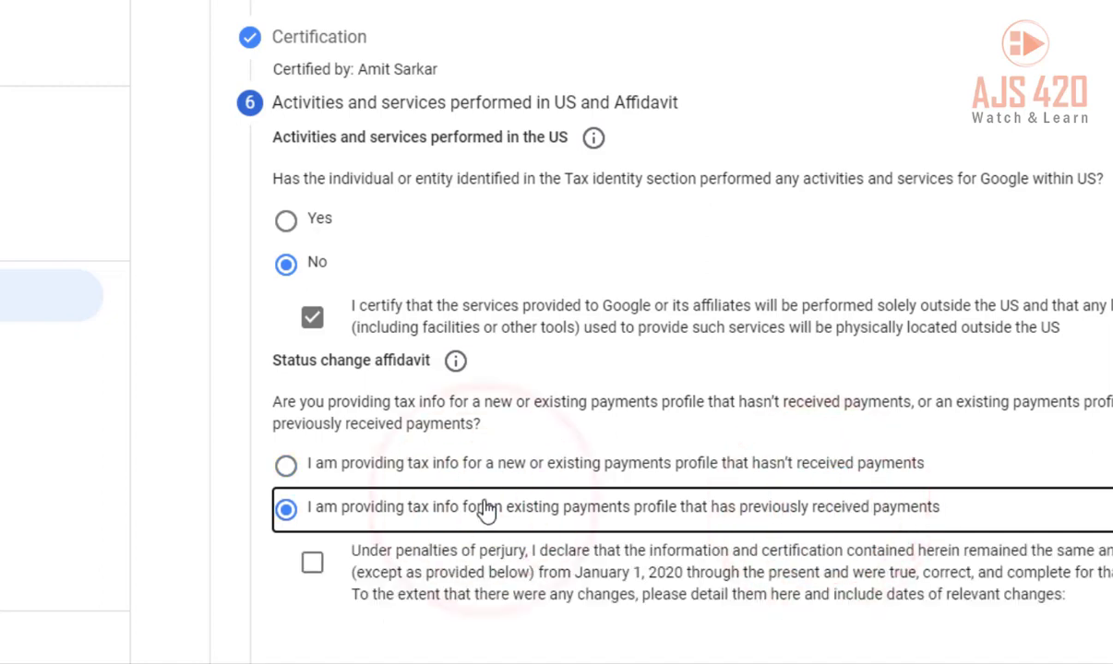
{"action": "left_click", "coordinate": [288, 465]}
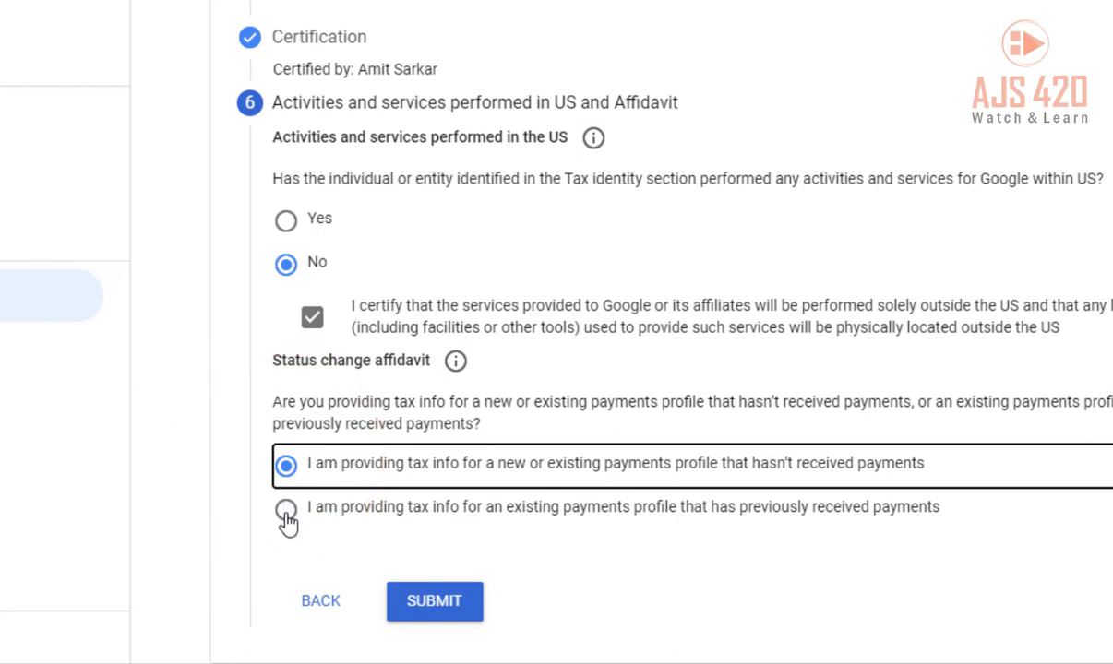
Step: Declare an existing payments profile that has previously received payments, accept the penalties-of-perjury declaration and submit the tax form
{"action": "left_click", "coordinate": [287, 517]}
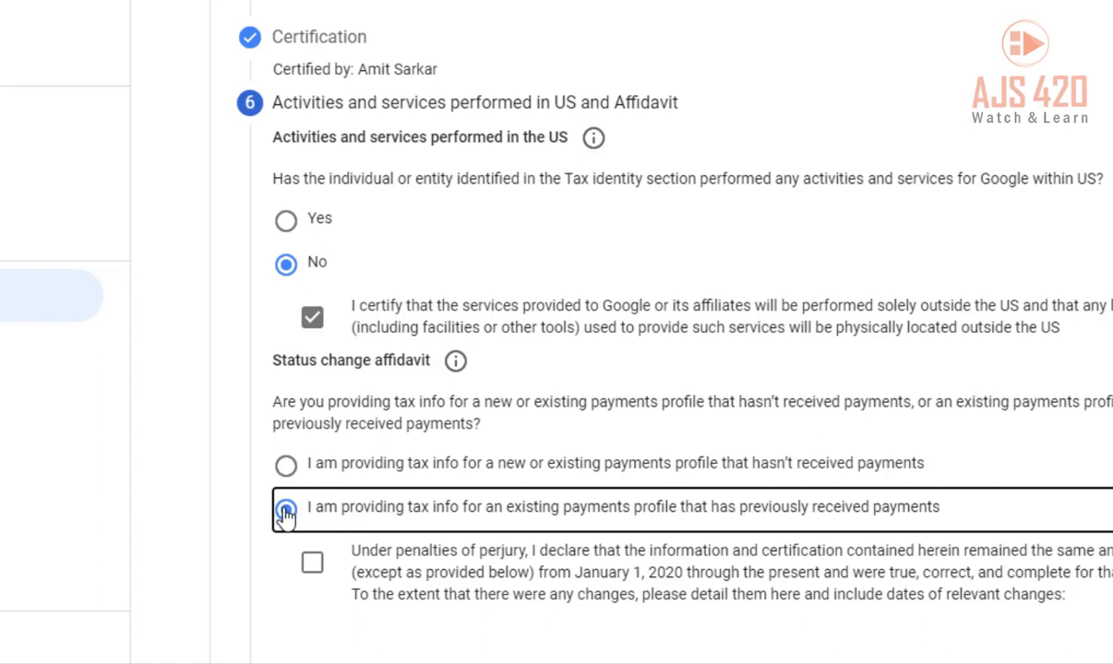
{"action": "left_click", "coordinate": [312, 564]}
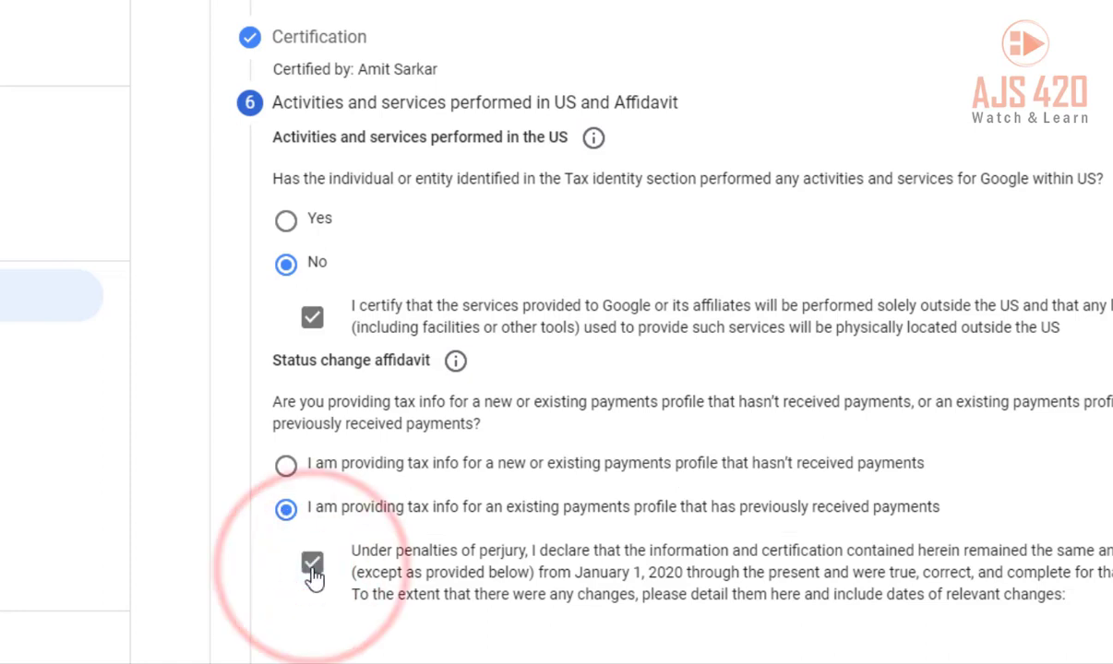
{"action": "scroll", "coordinate": [351, 571], "scroll_direction": "down", "scroll_amount": 2}
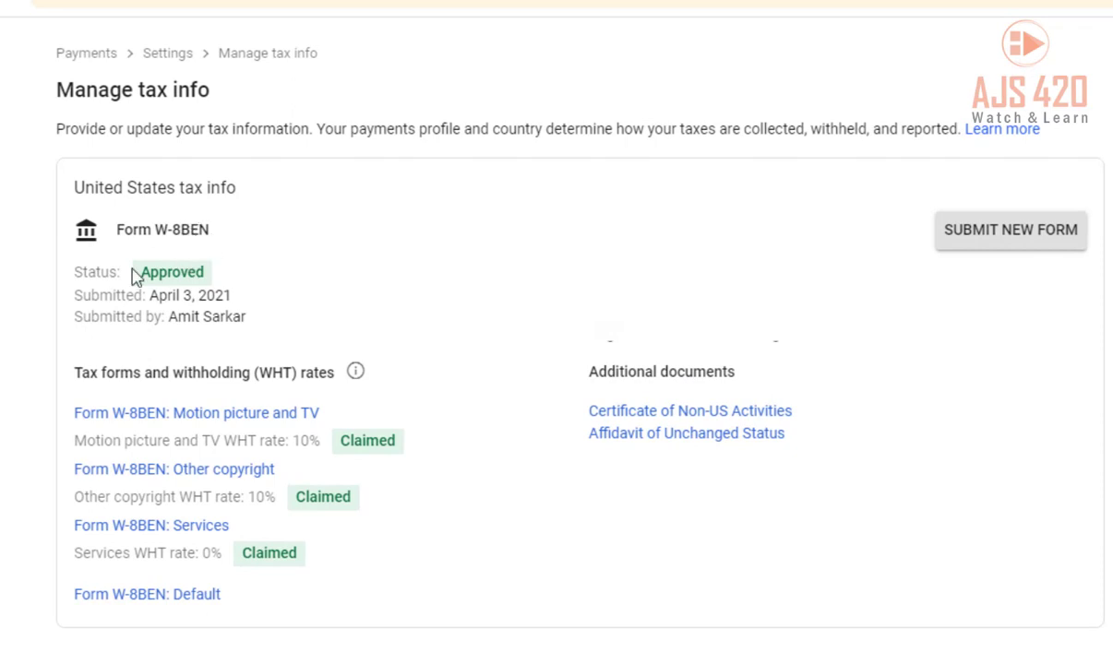
Step: Check the submitted W-8BEN form's status and the withholding rates for Motion picture and TV, Other copyright and Services
{"action": "left_click_drag", "start_coordinate": [137, 274], "coordinate": [232, 291]}
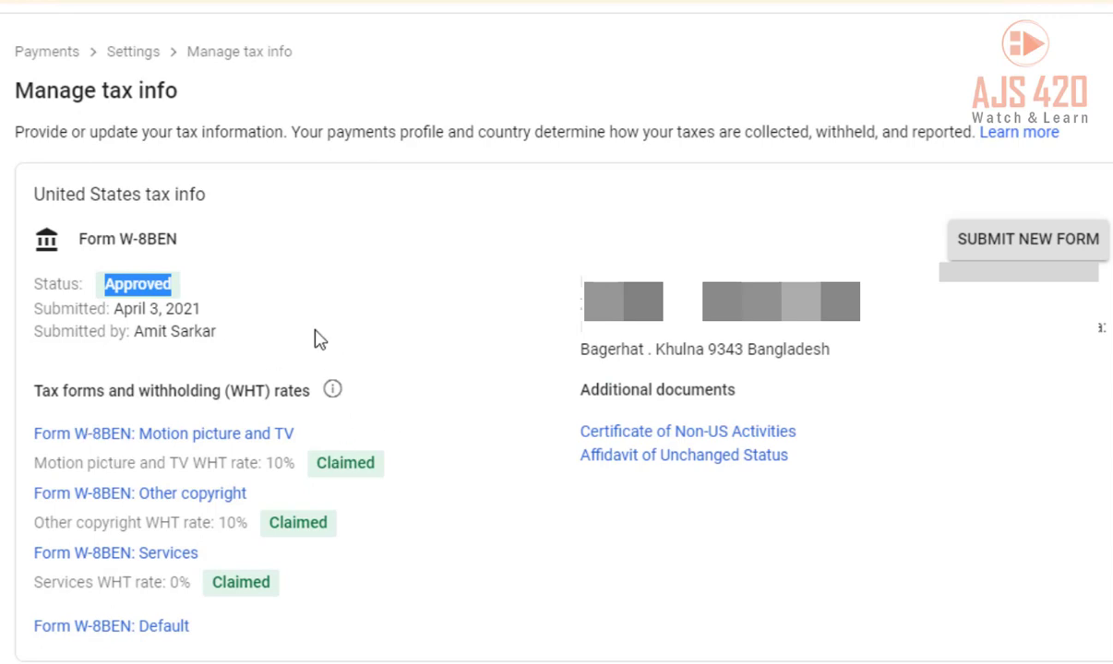
{"action": "left_click", "coordinate": [277, 470]}
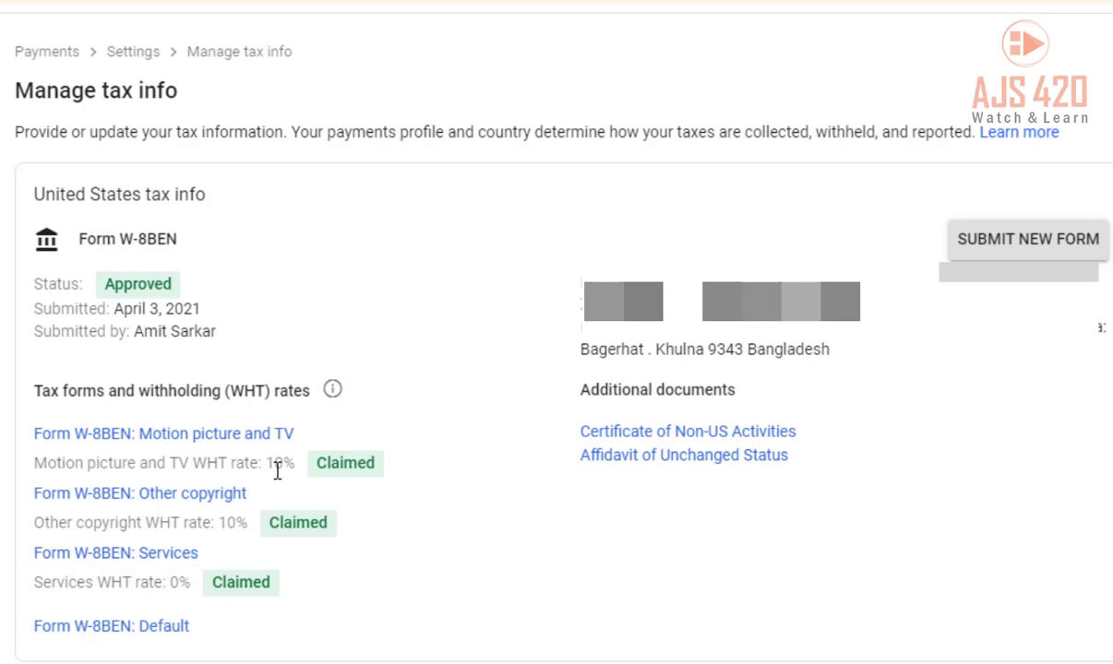
{"action": "double_click", "coordinate": [273, 464]}
{"action": "left_click_drag", "start_coordinate": [219, 524], "coordinate": [247, 525]}
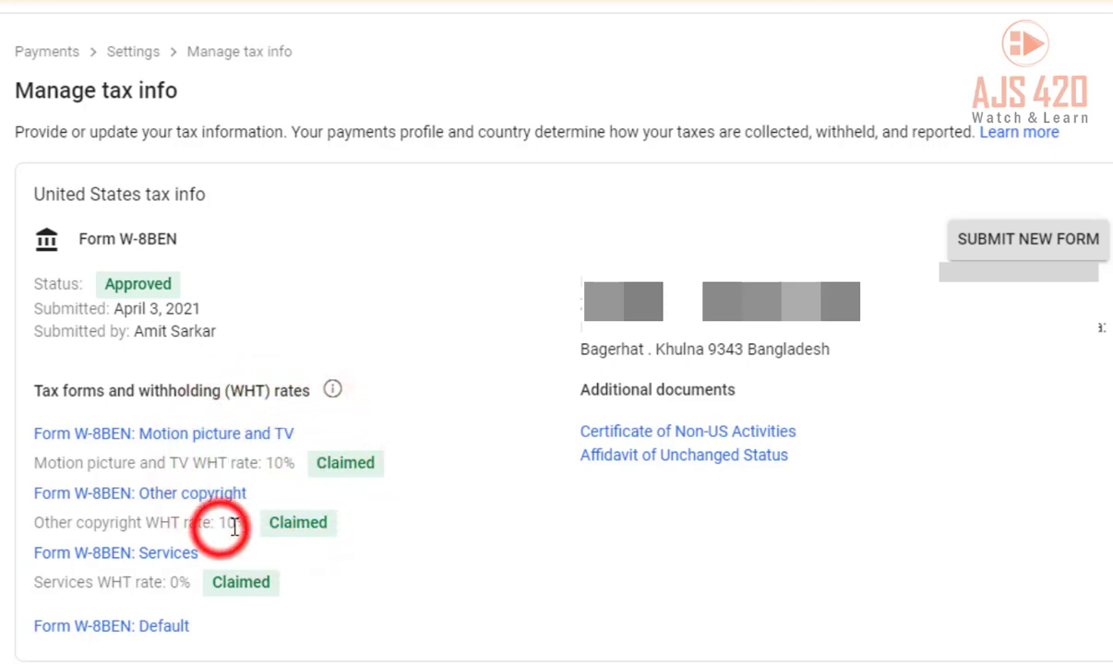
{"action": "left_click_drag", "start_coordinate": [167, 583], "coordinate": [191, 583]}
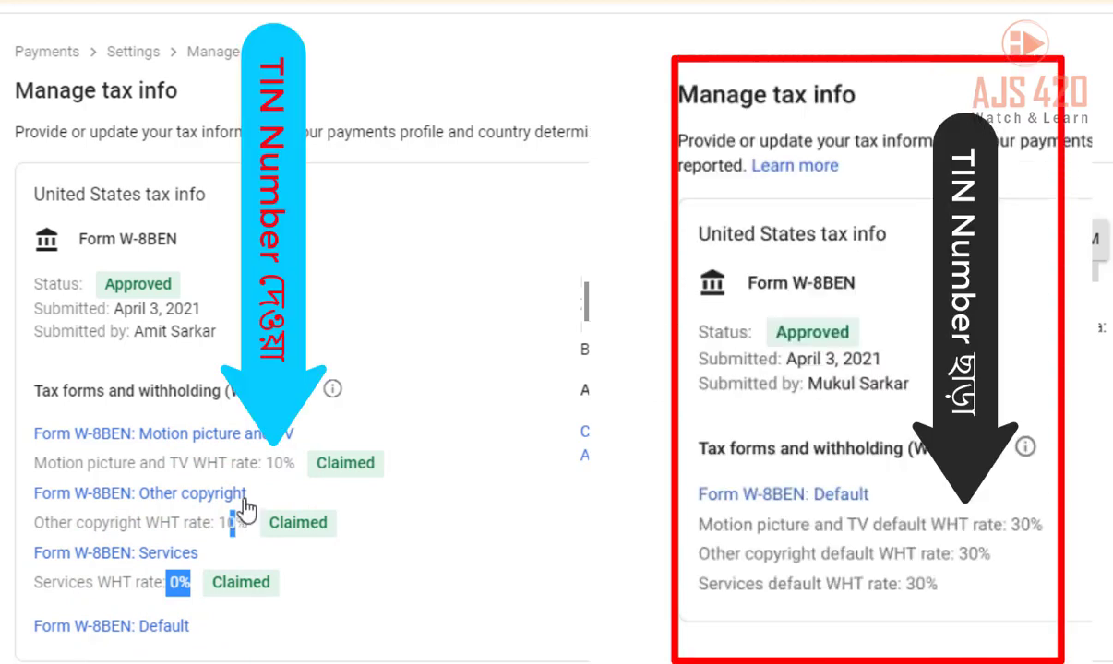
{"action": "double_click", "coordinate": [277, 462]}
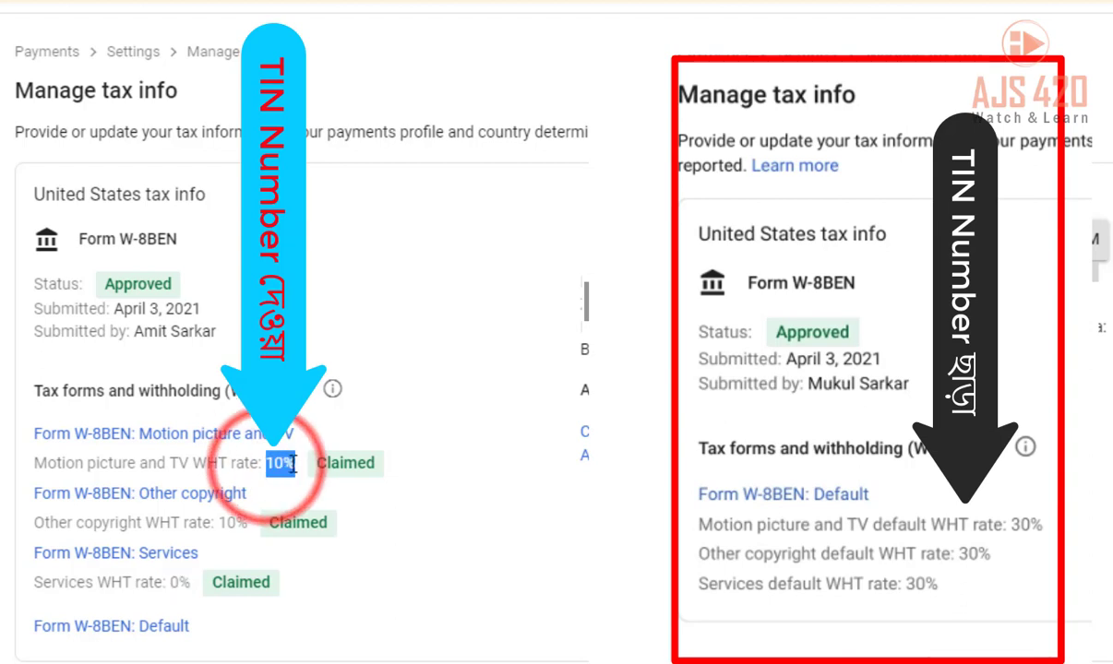
{"action": "double_click", "coordinate": [228, 523]}
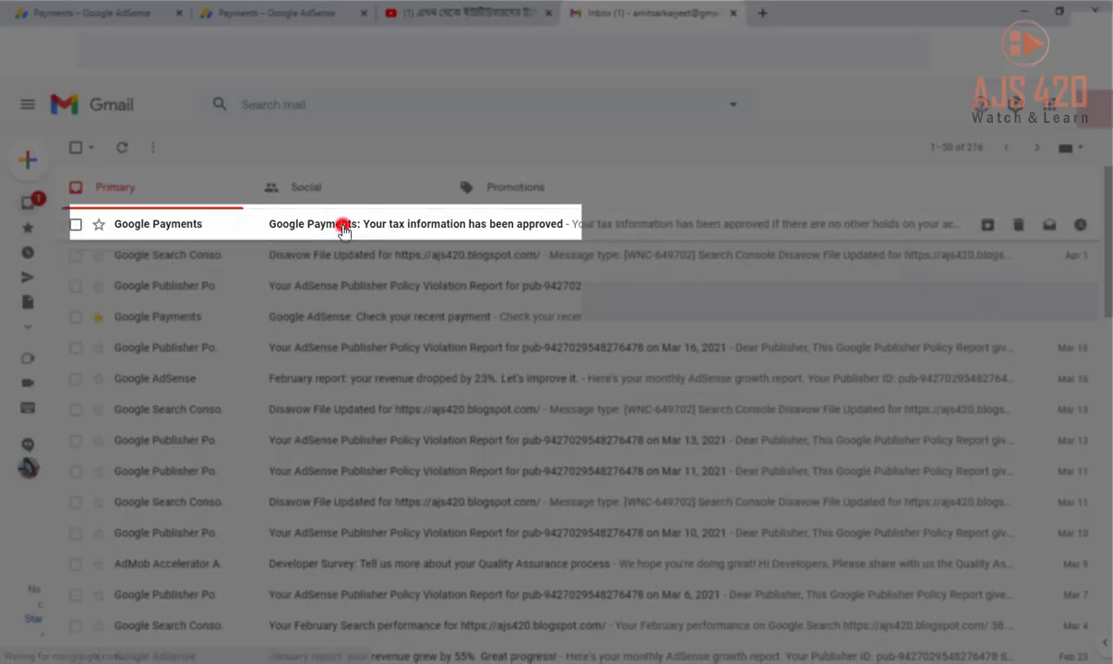
Step: Open the Google Payments email titled "Your tax information has been approved" in Gmail and read its heading
{"action": "left_click", "coordinate": [323, 214]}
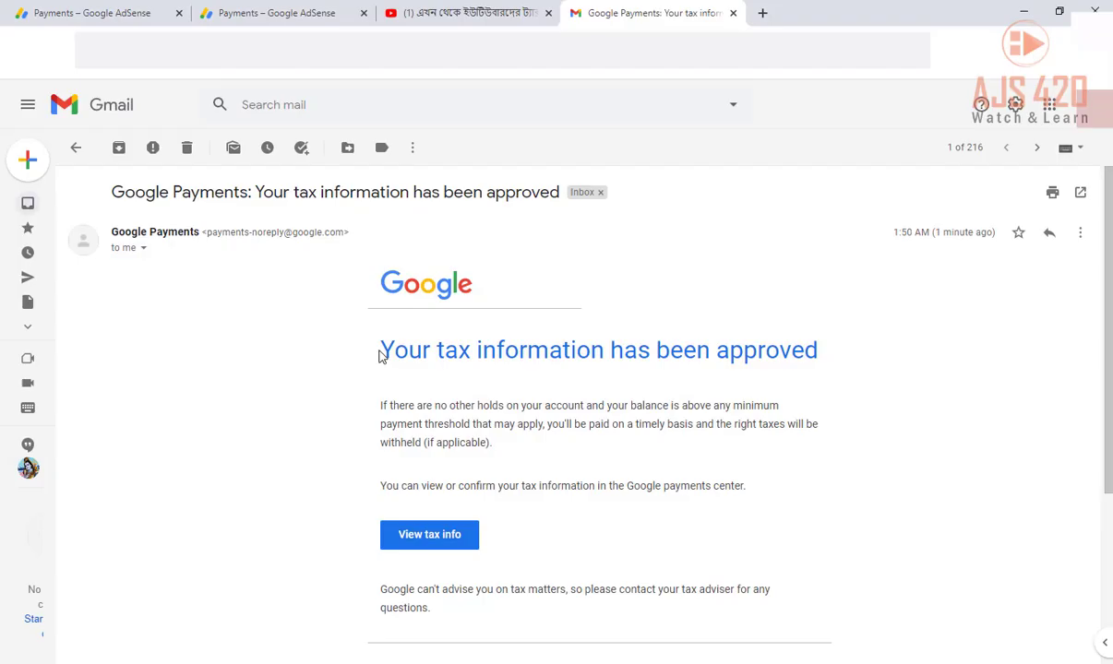
{"action": "left_click_drag", "start_coordinate": [379, 355], "coordinate": [820, 354]}
{"action": "left_click", "coordinate": [725, 357]}
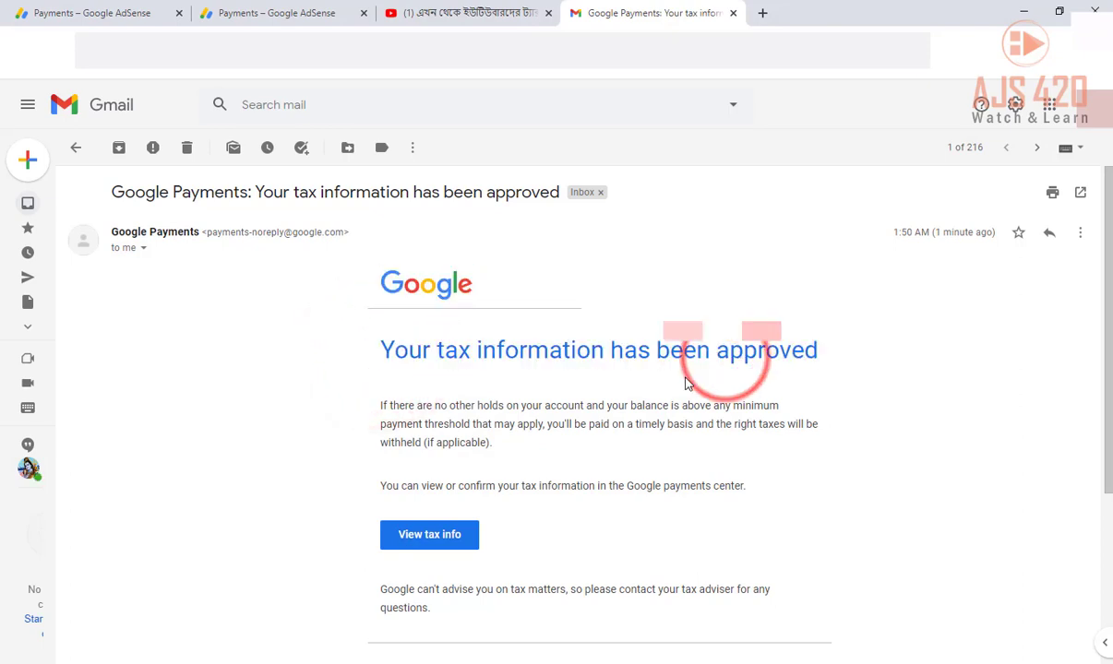